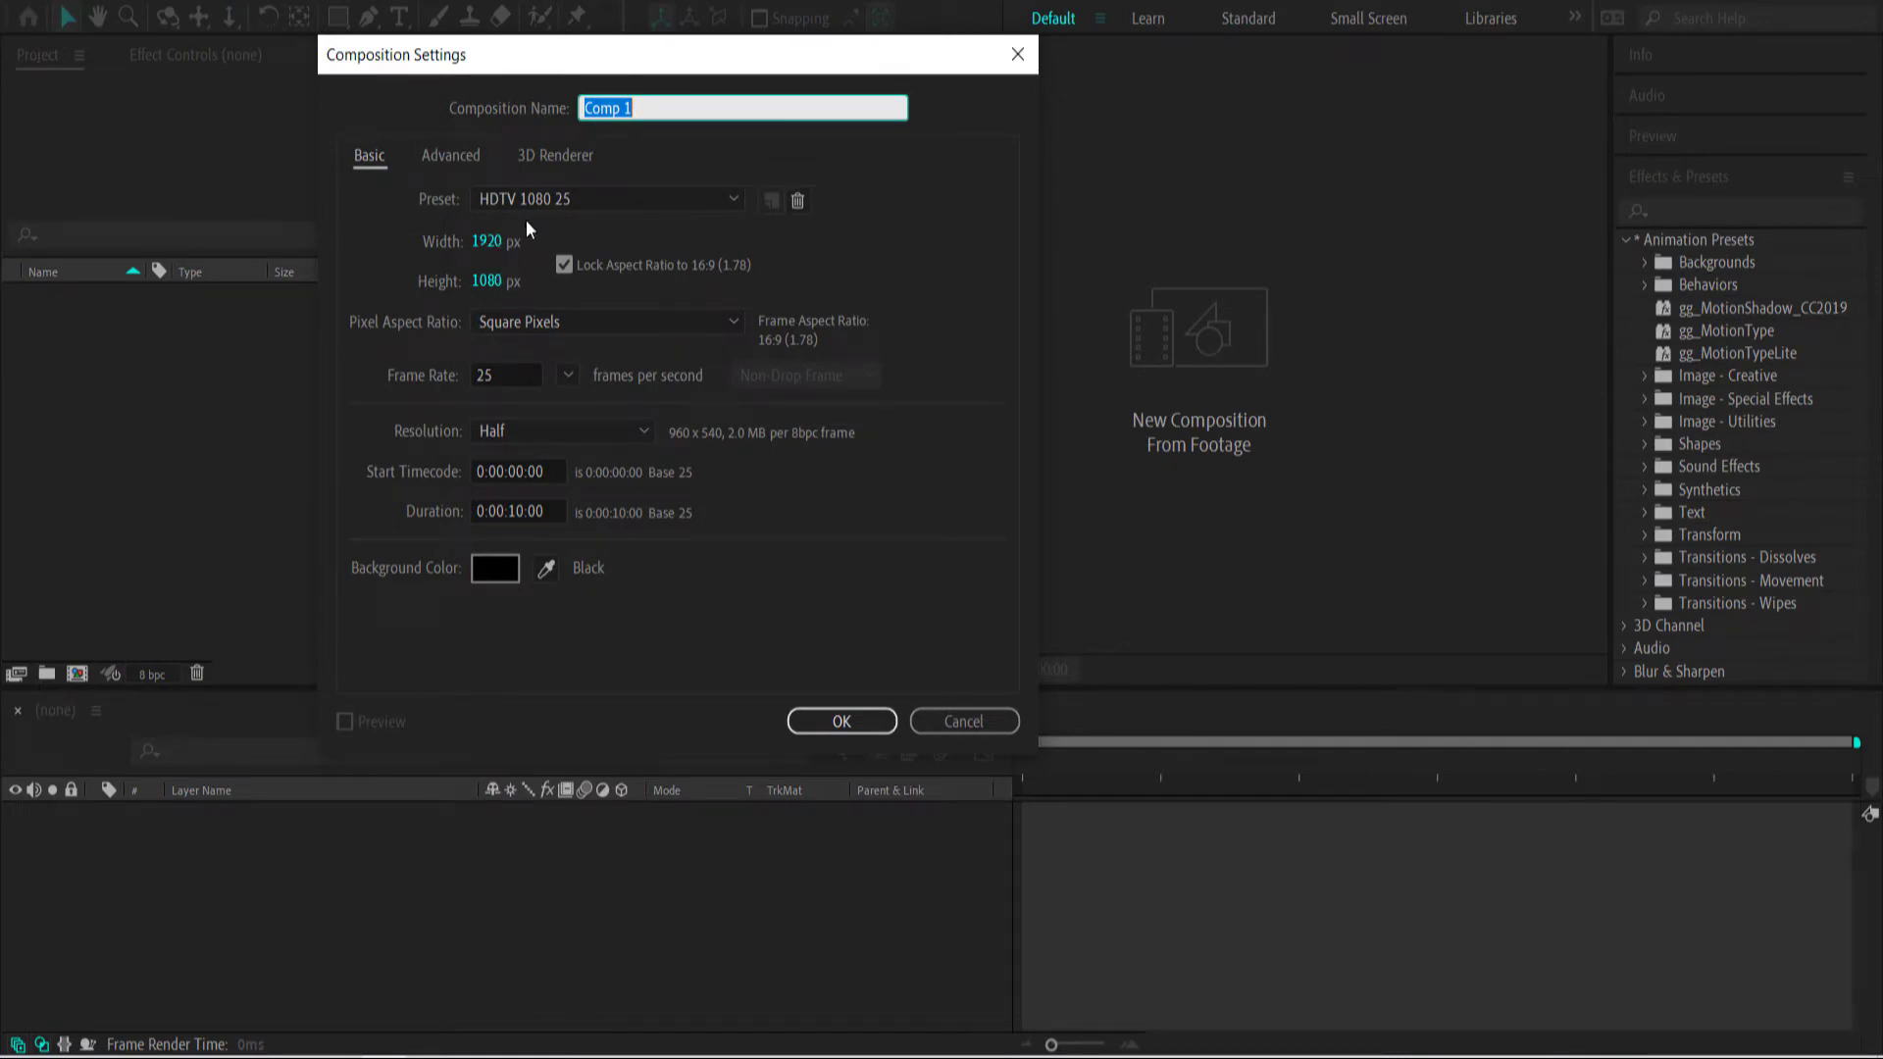
Create Comp 1 at 1920×1080, 25 fps, 10 seconds long.
click(844, 721)
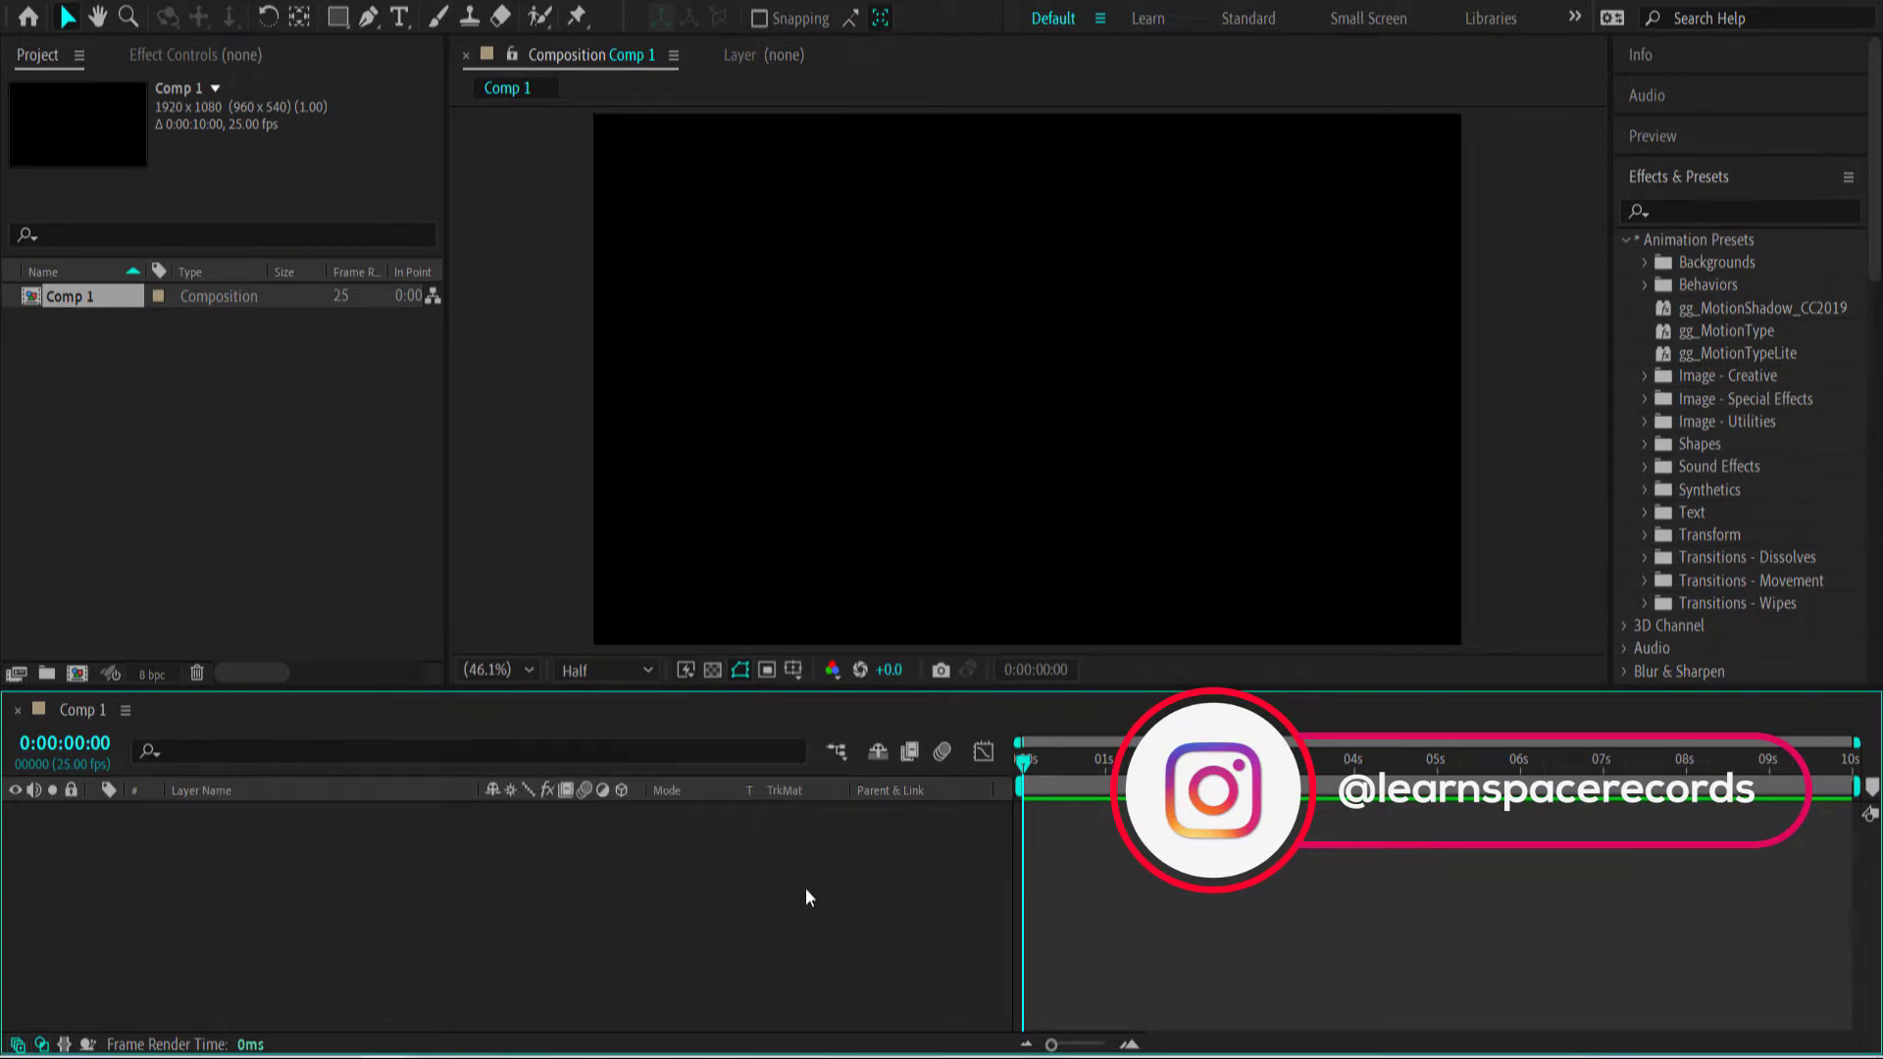
key(alt+Tab)
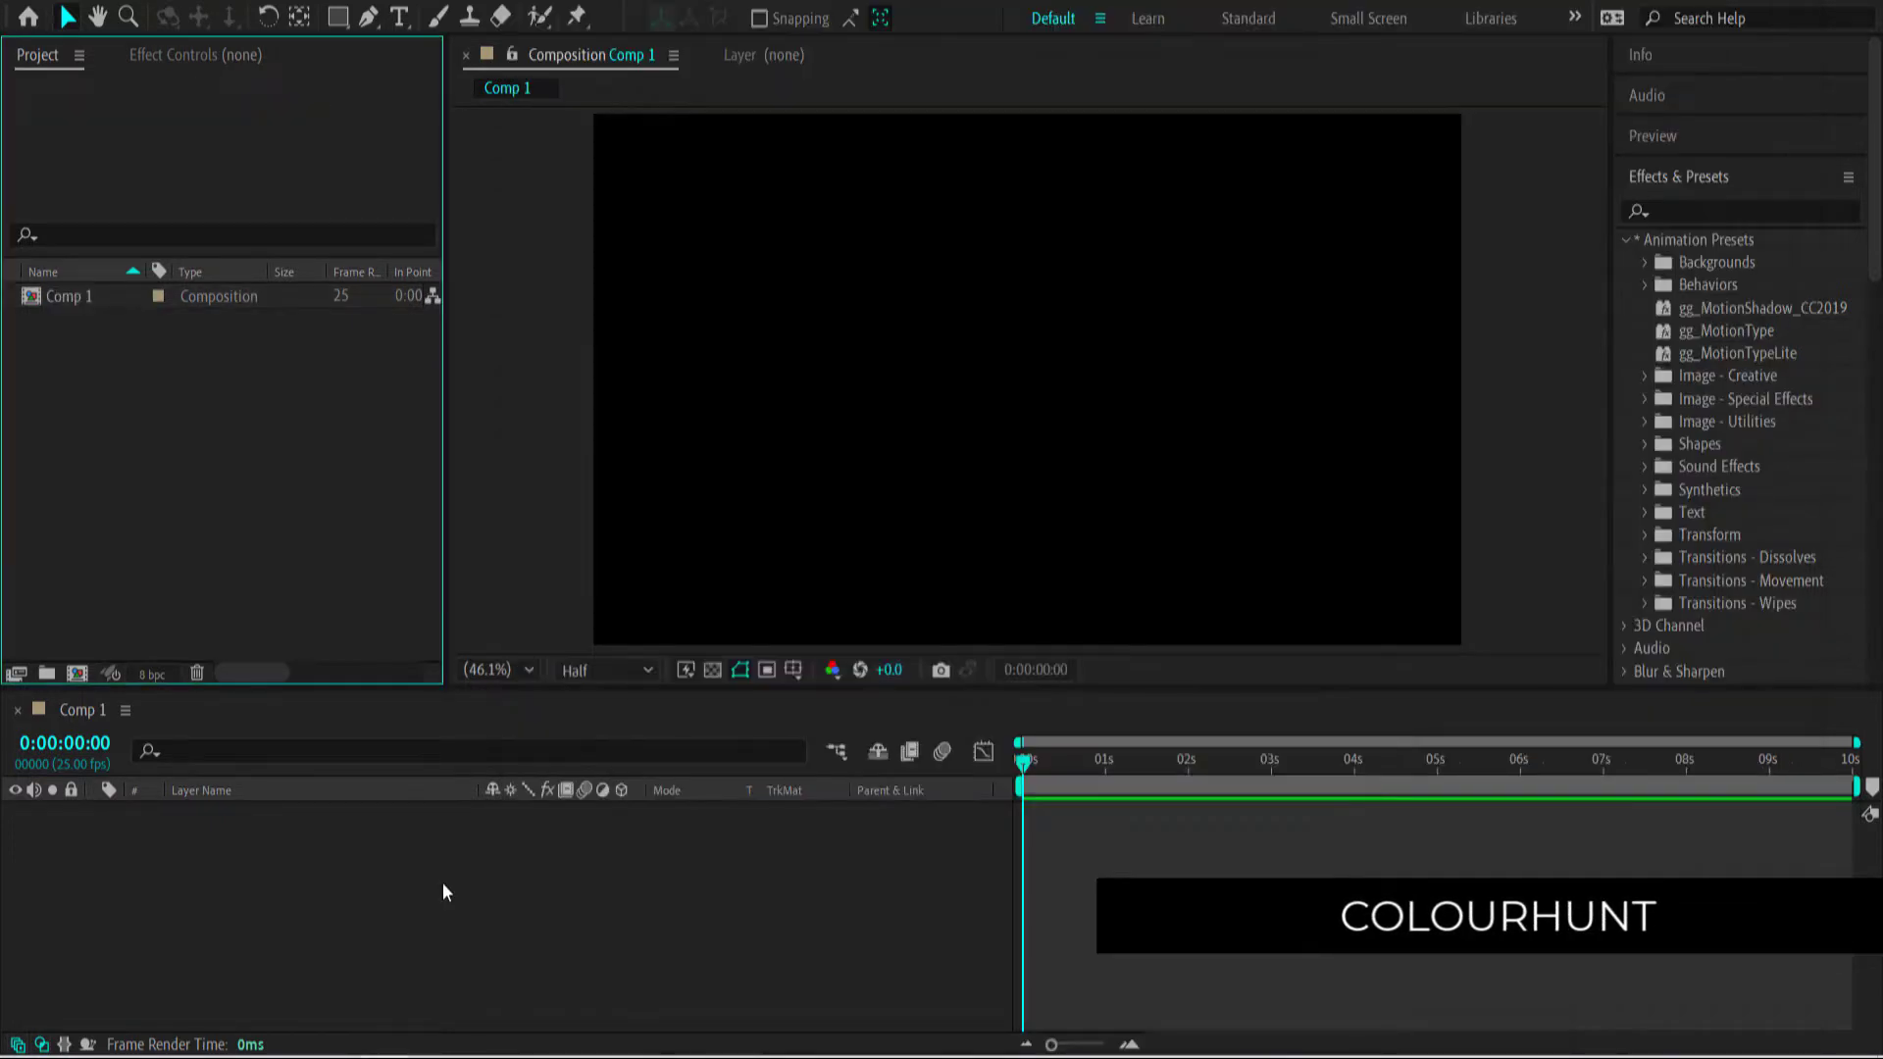
right_click(420, 871)
Add a full-frame solid in the pasted dark cyan hex colour, Dark Cyan Solid 1.
mouse_move(487, 598)
click(760, 654)
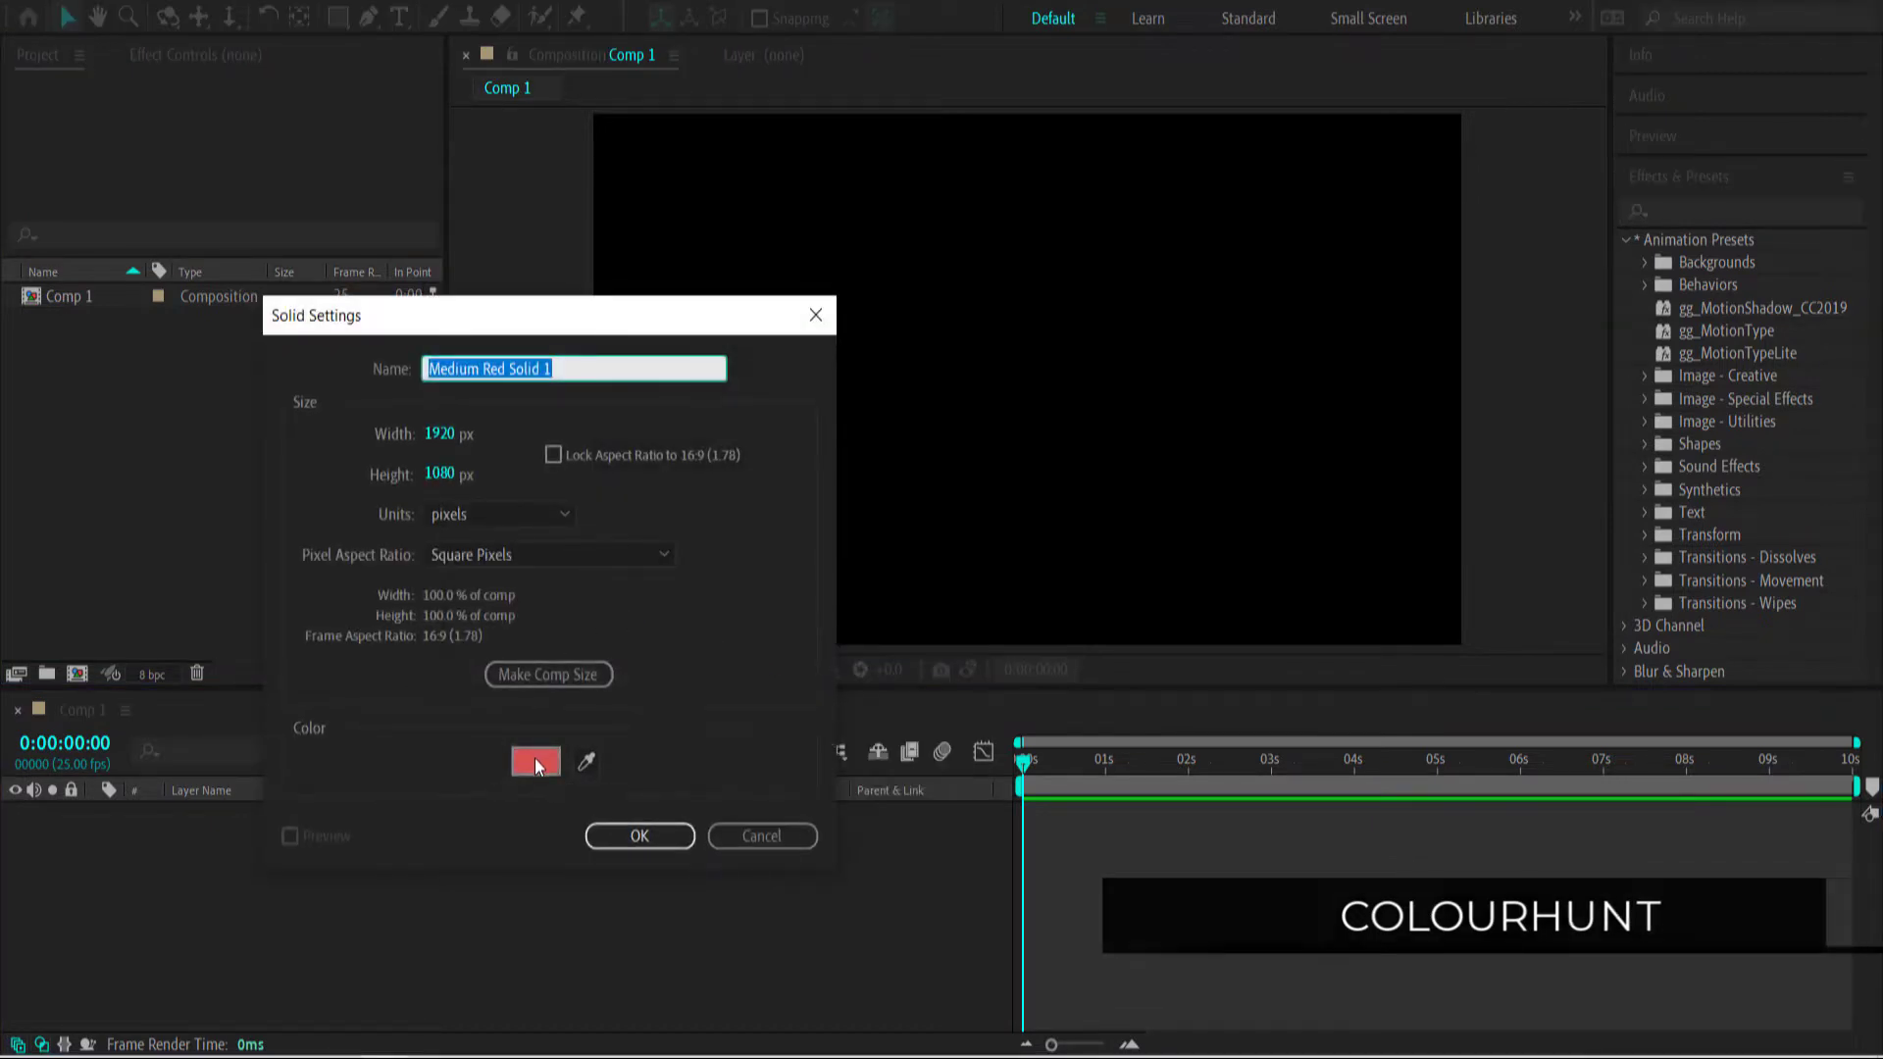
click(534, 757)
key(ctrl+v)
click(698, 437)
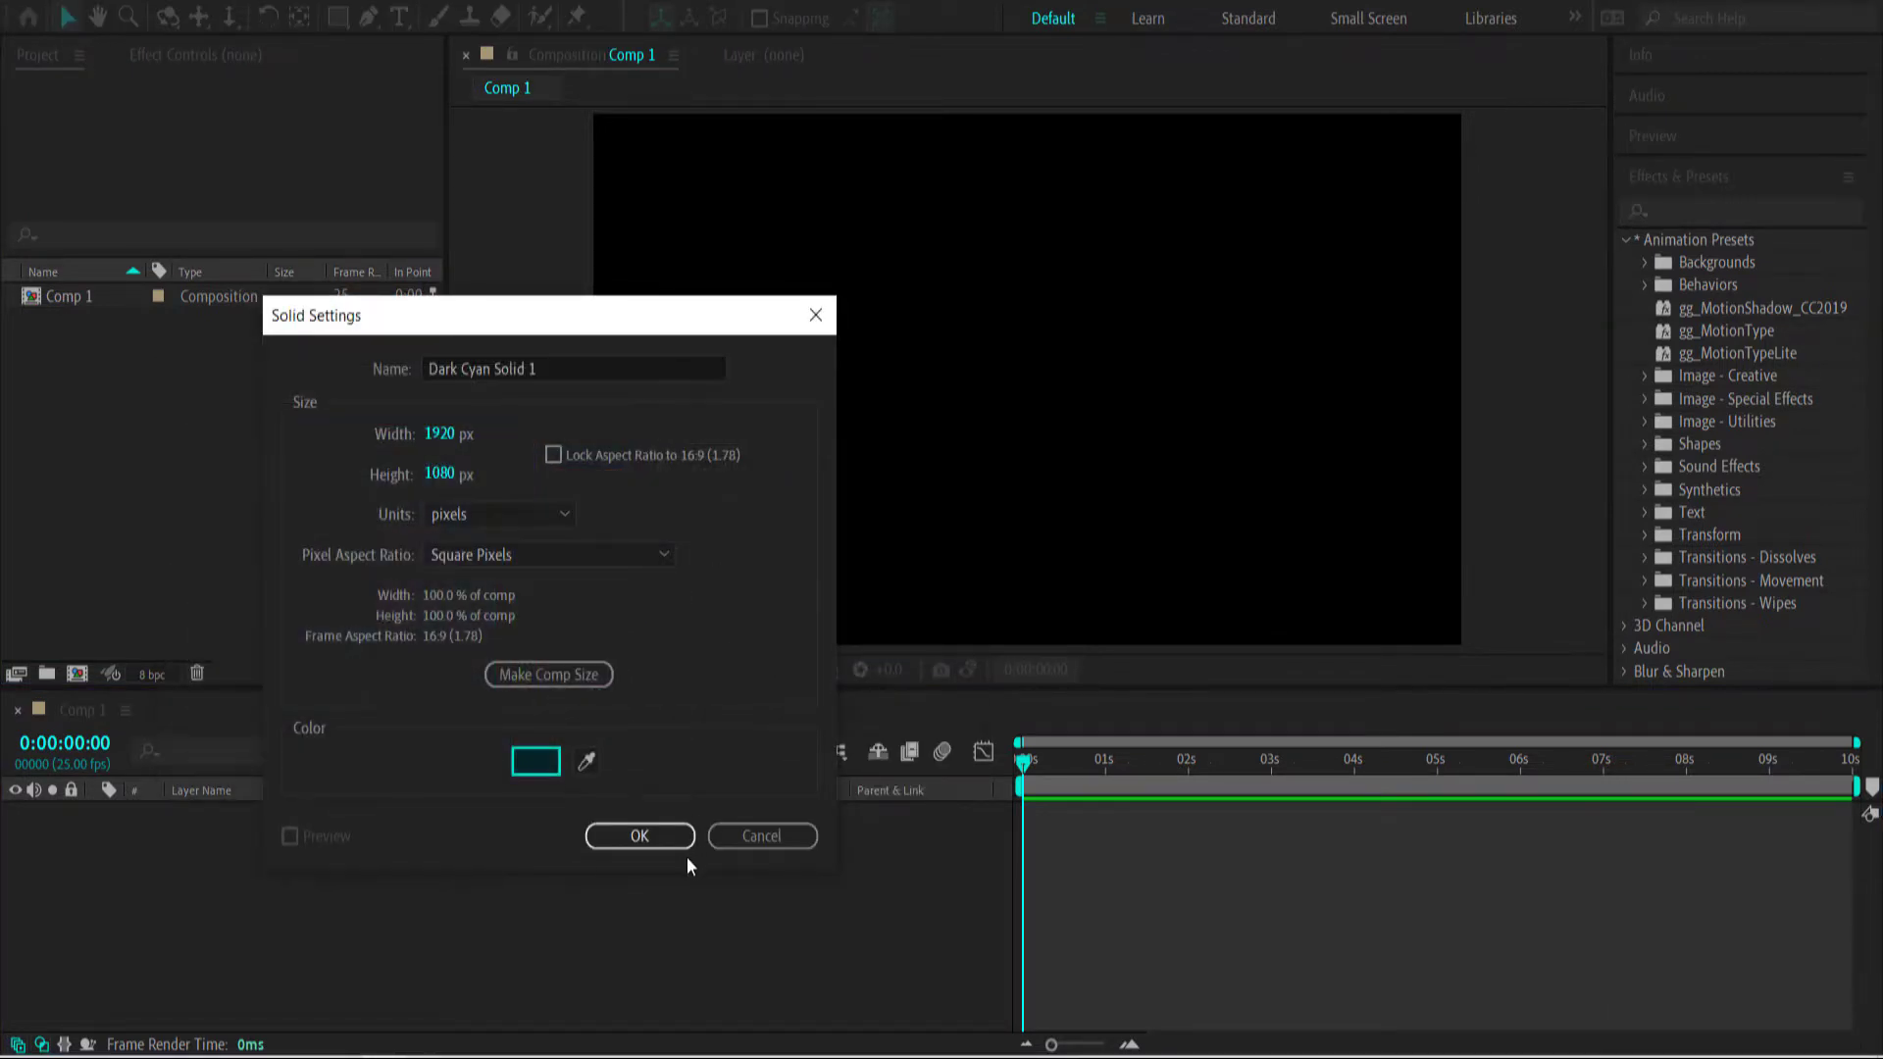
click(641, 837)
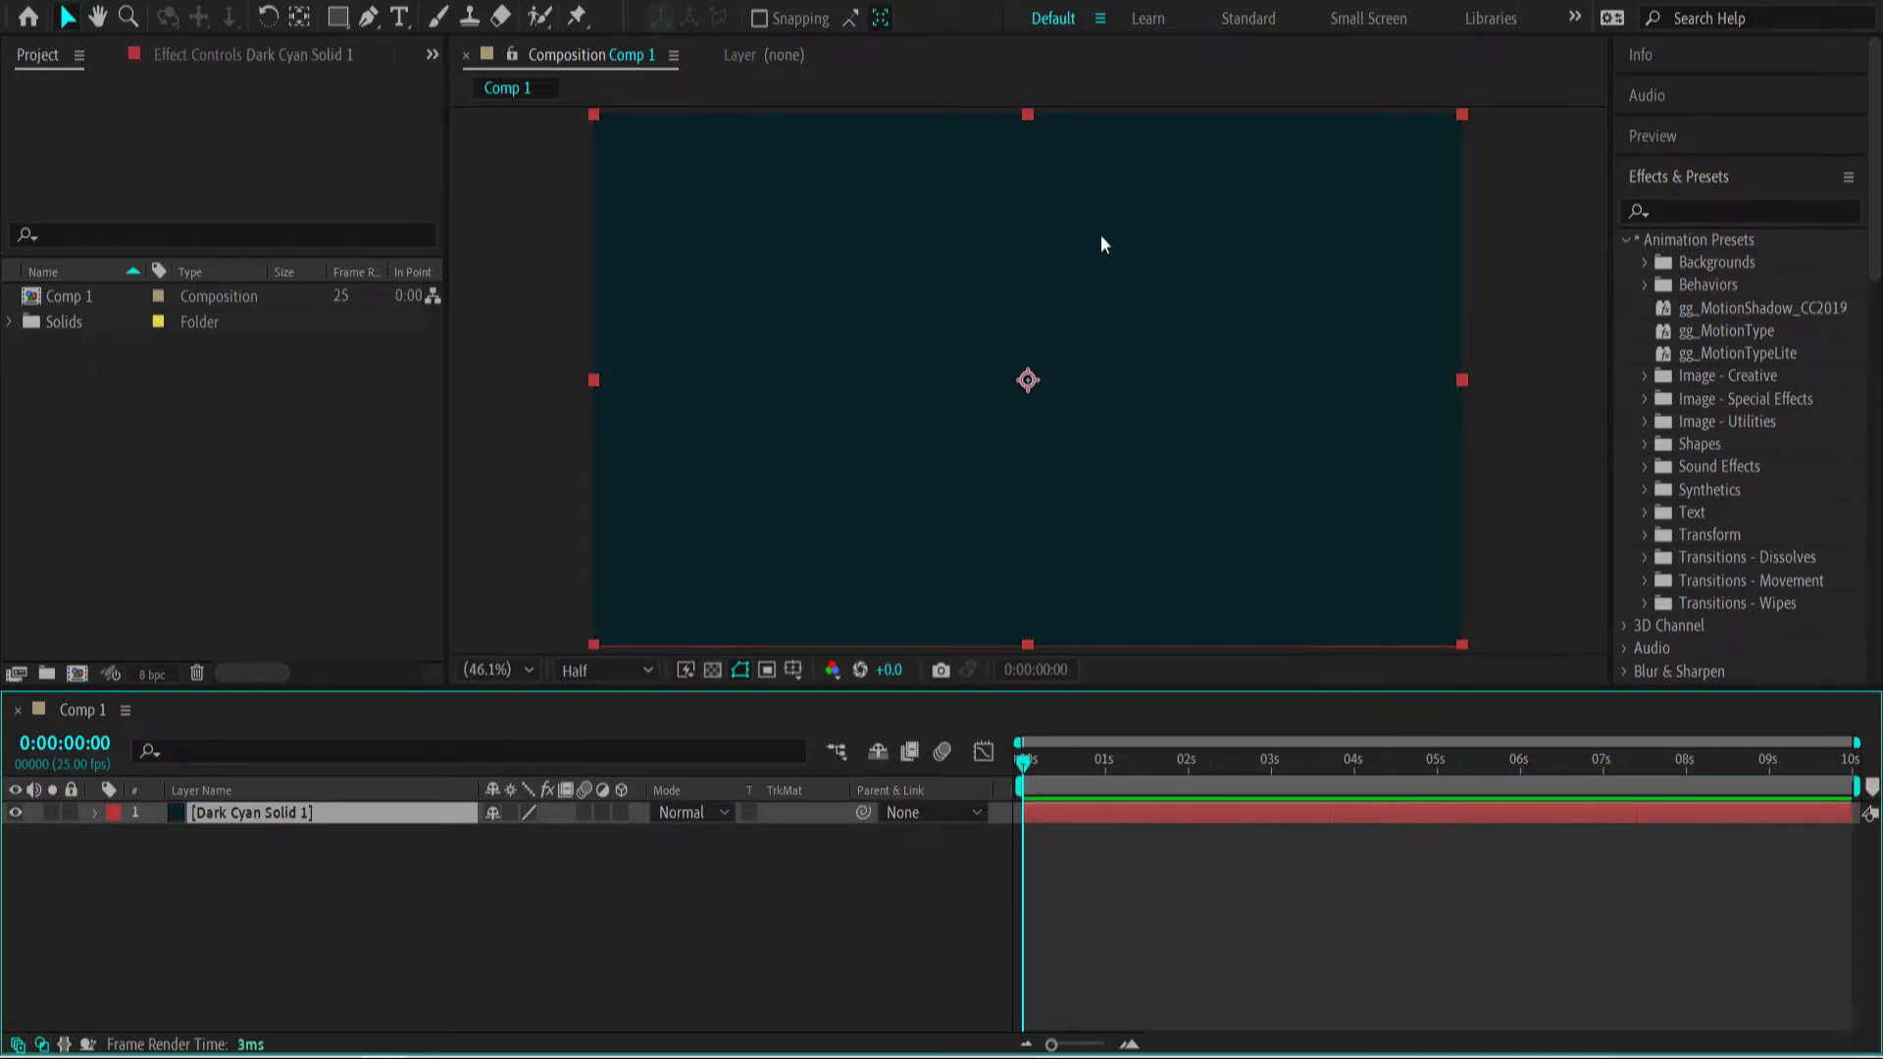
scroll(1099, 351, down, 4)
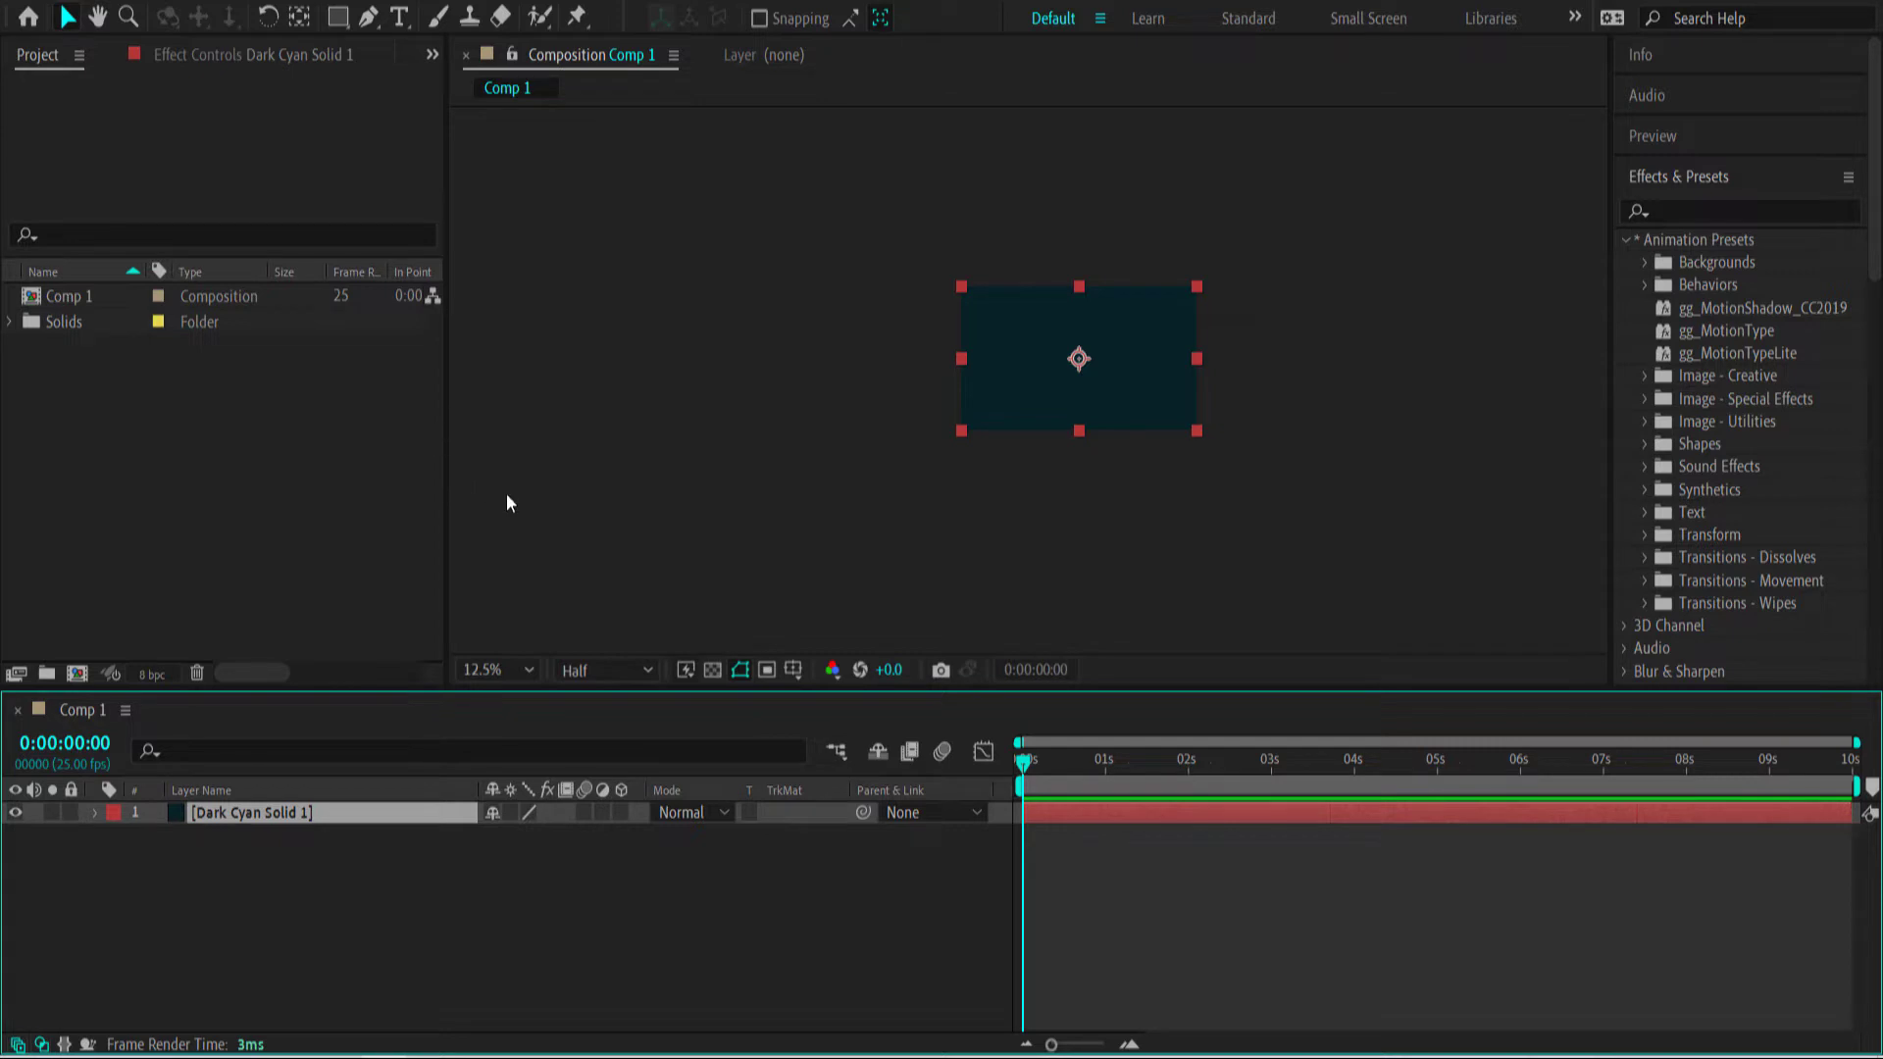
click(545, 904)
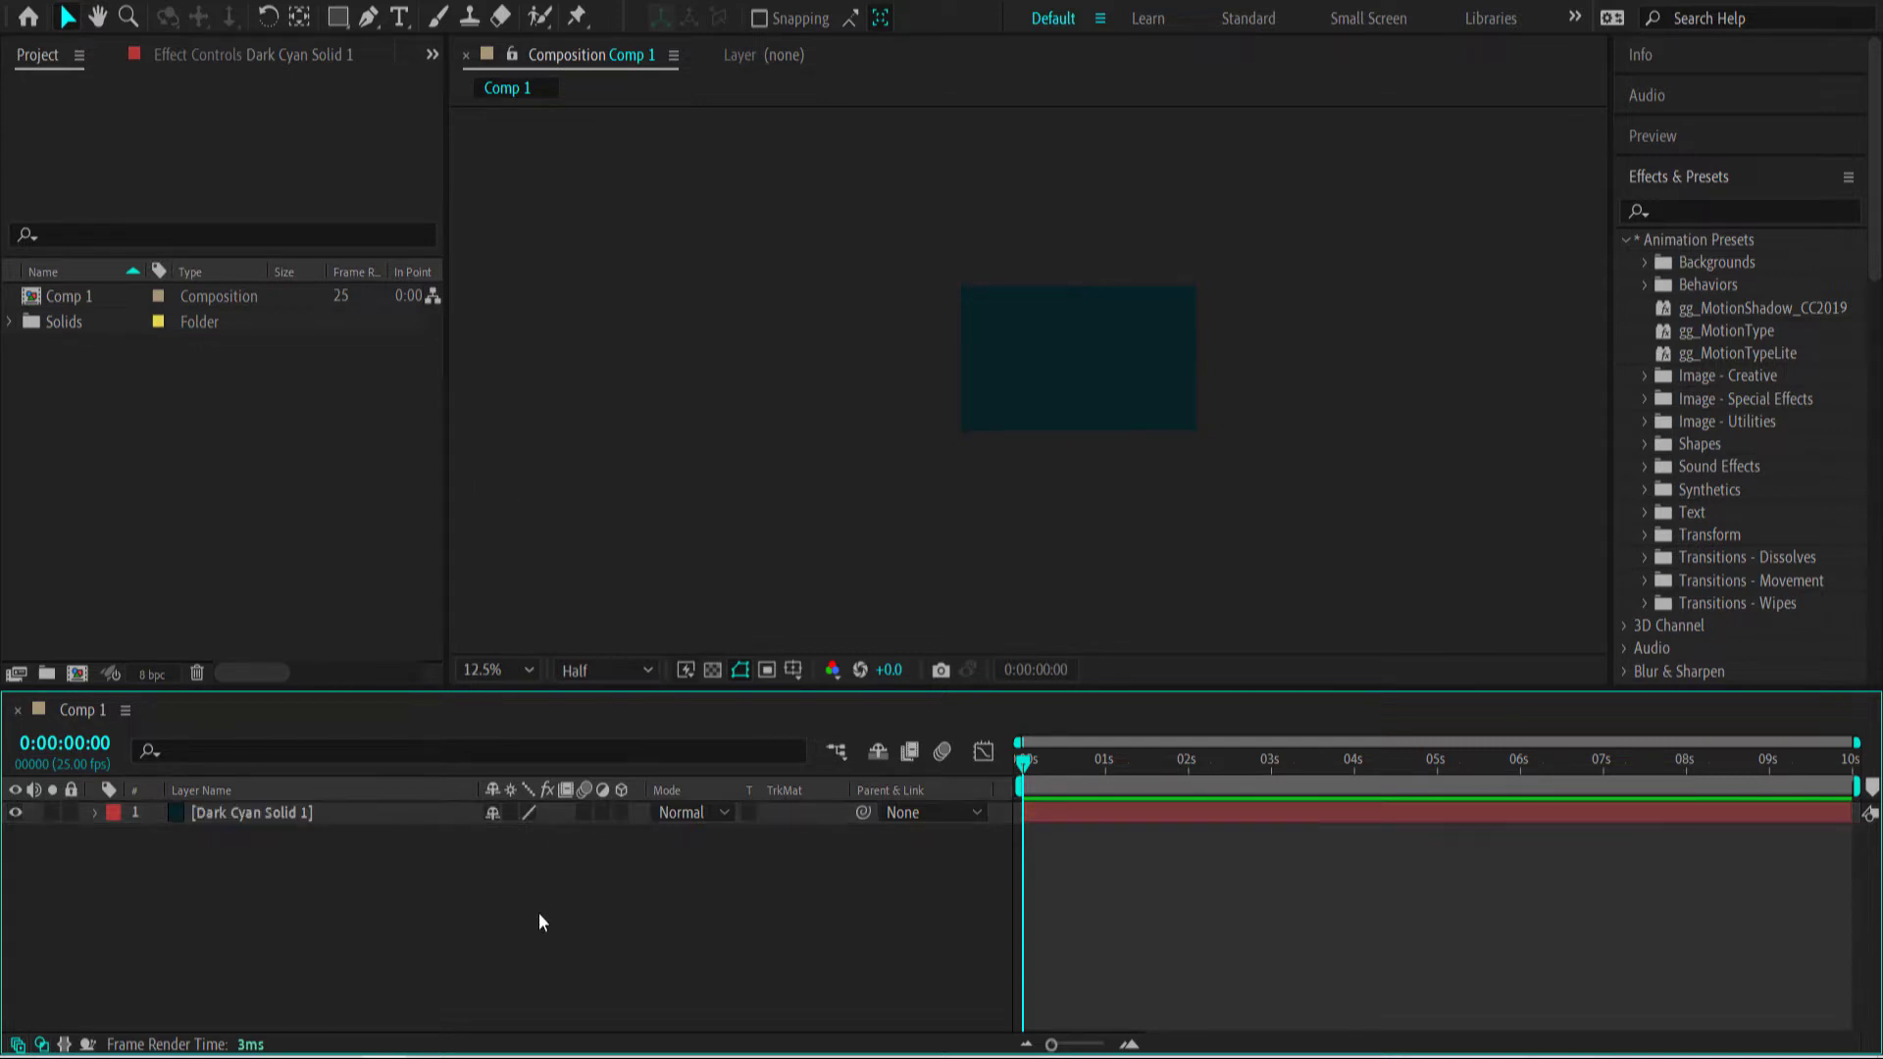
Draw a wide rectangle over the lower half of the frame and apply a Fill effect.
click(339, 20)
drag(757, 368, 1552, 492)
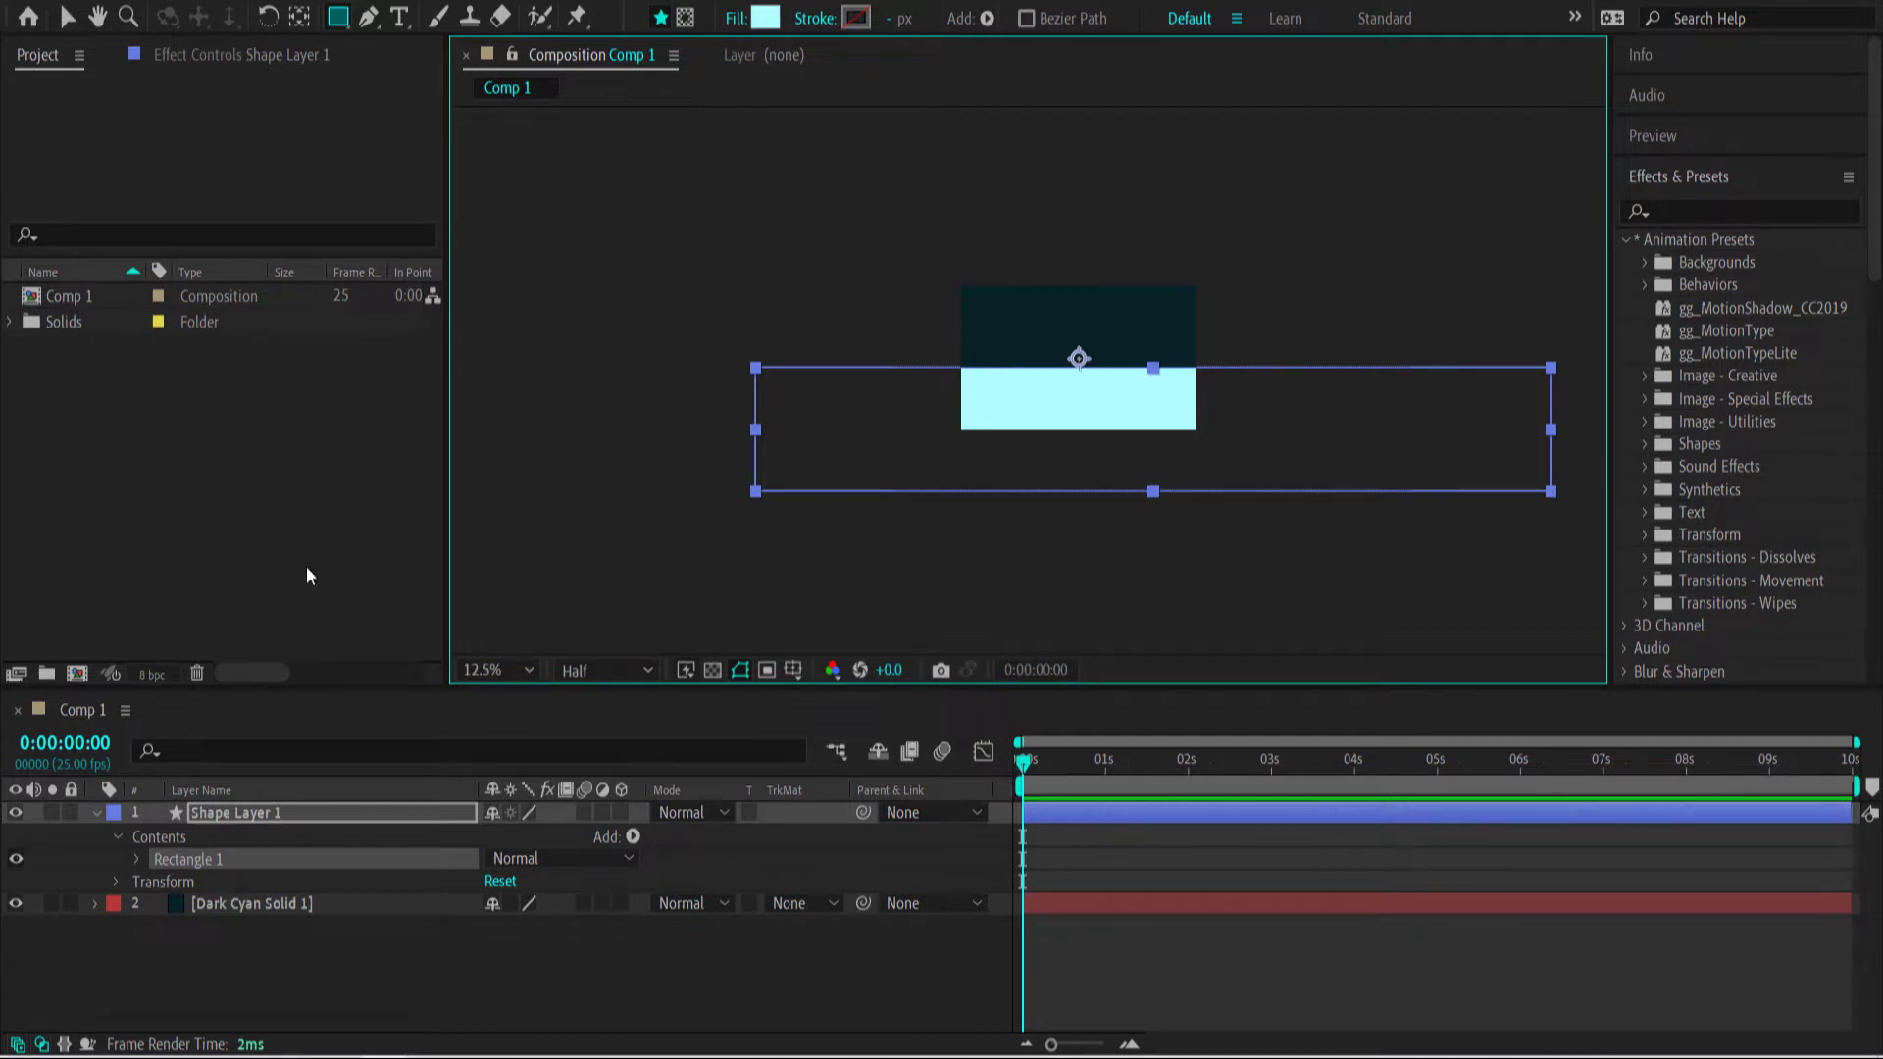
key(ctrl+space)
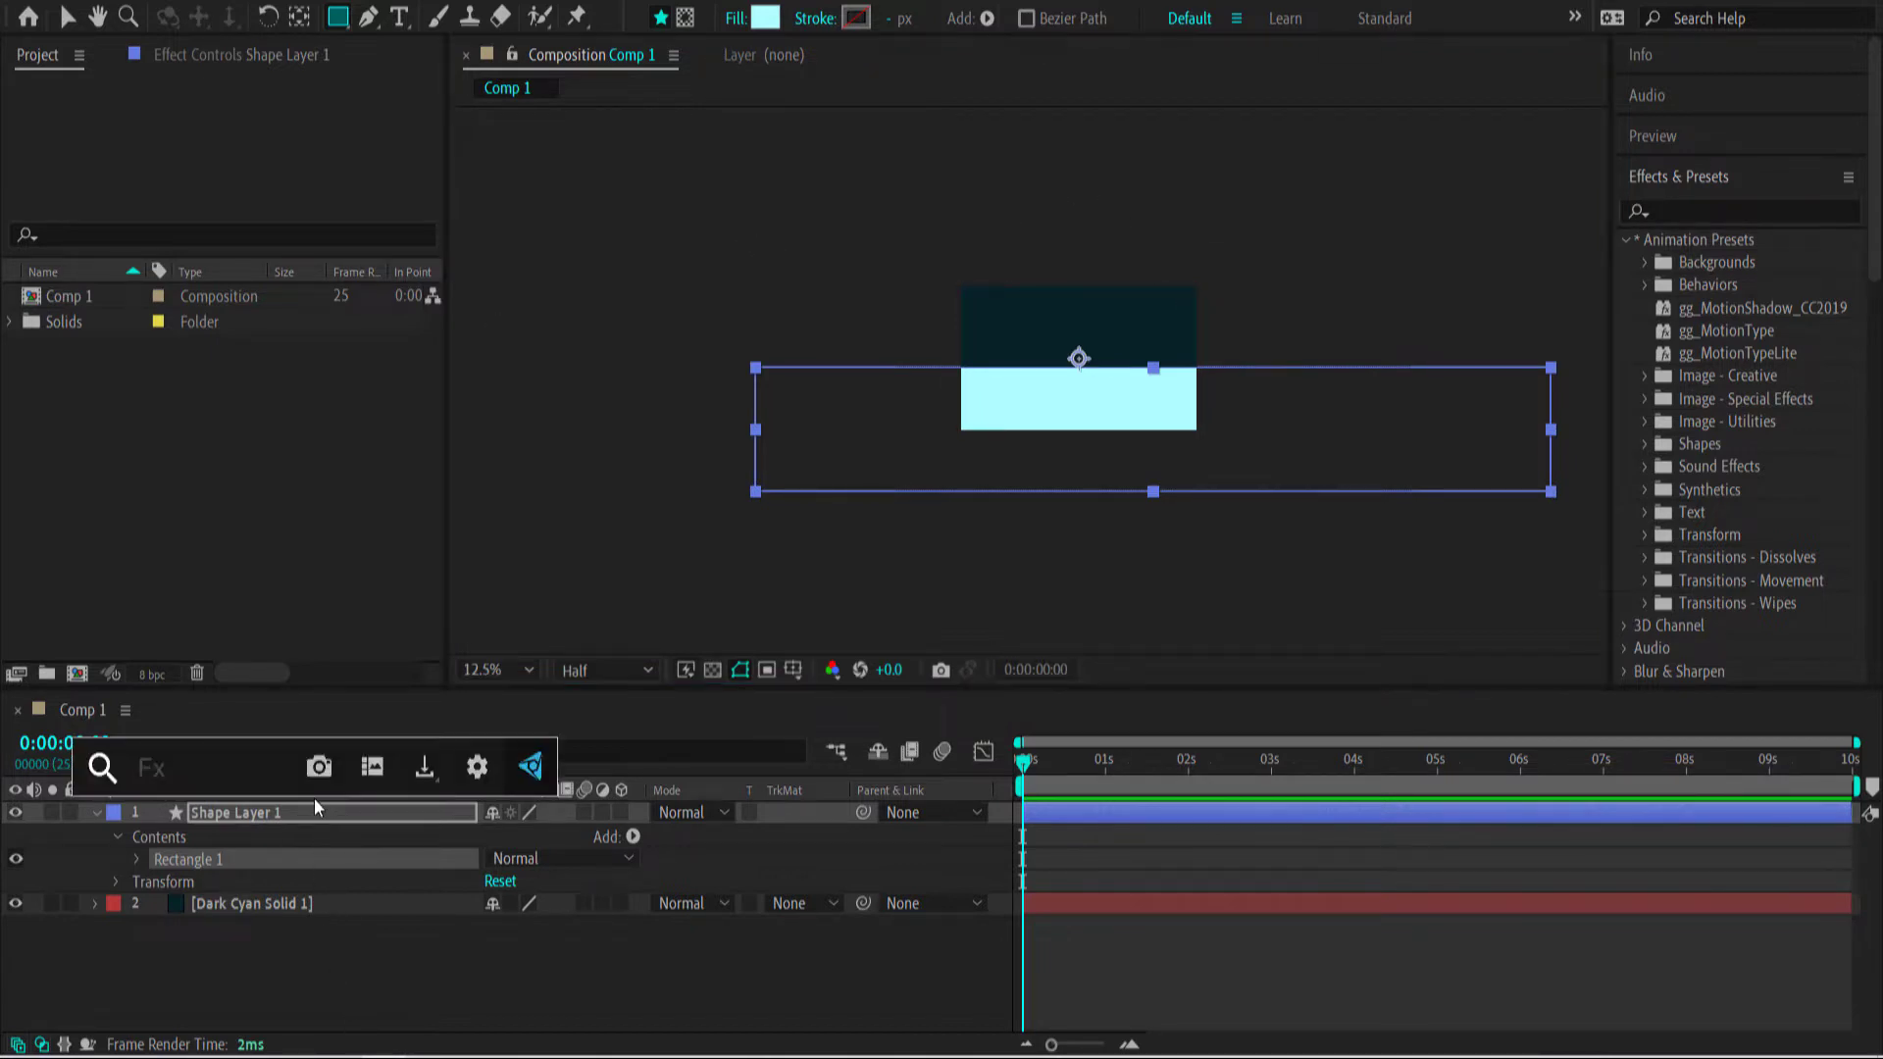
text(fill)
key(Return)
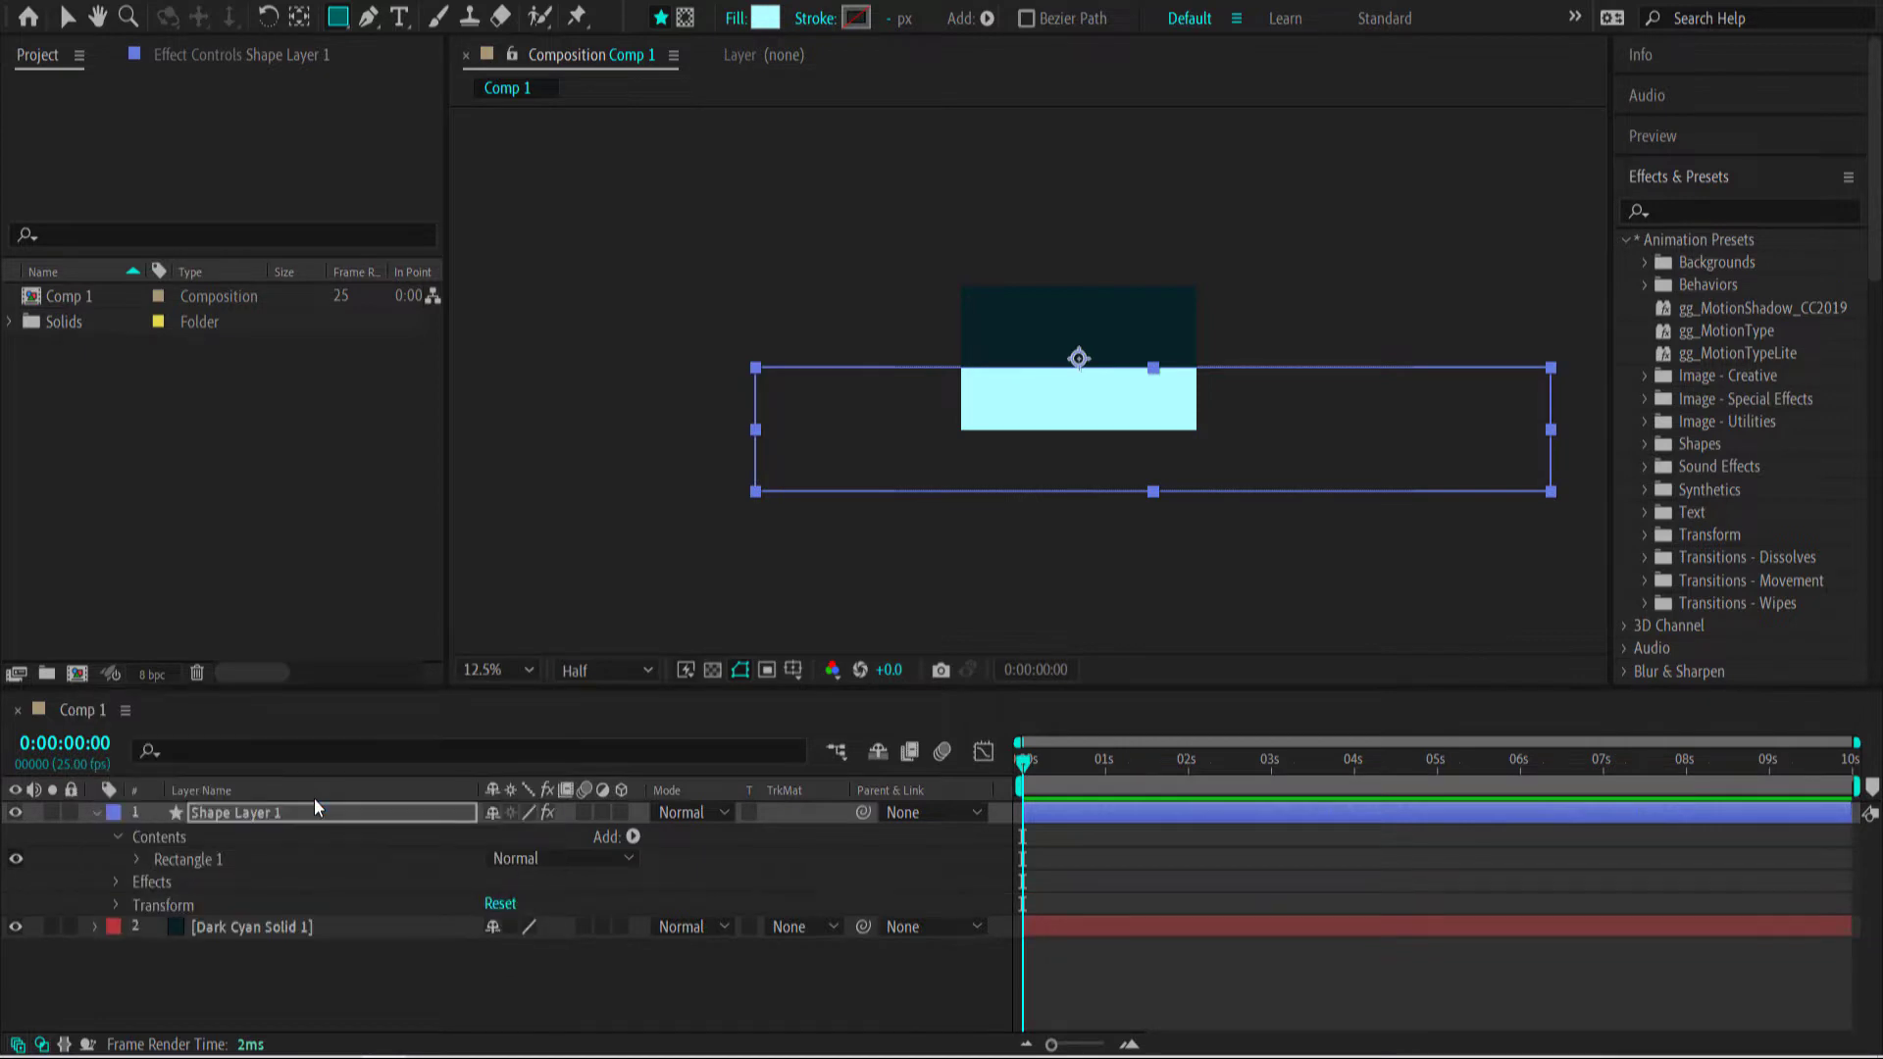
key(v)
Copy the #AEFEFF hex from Color Hunt for the Fill colour.
click(231, 53)
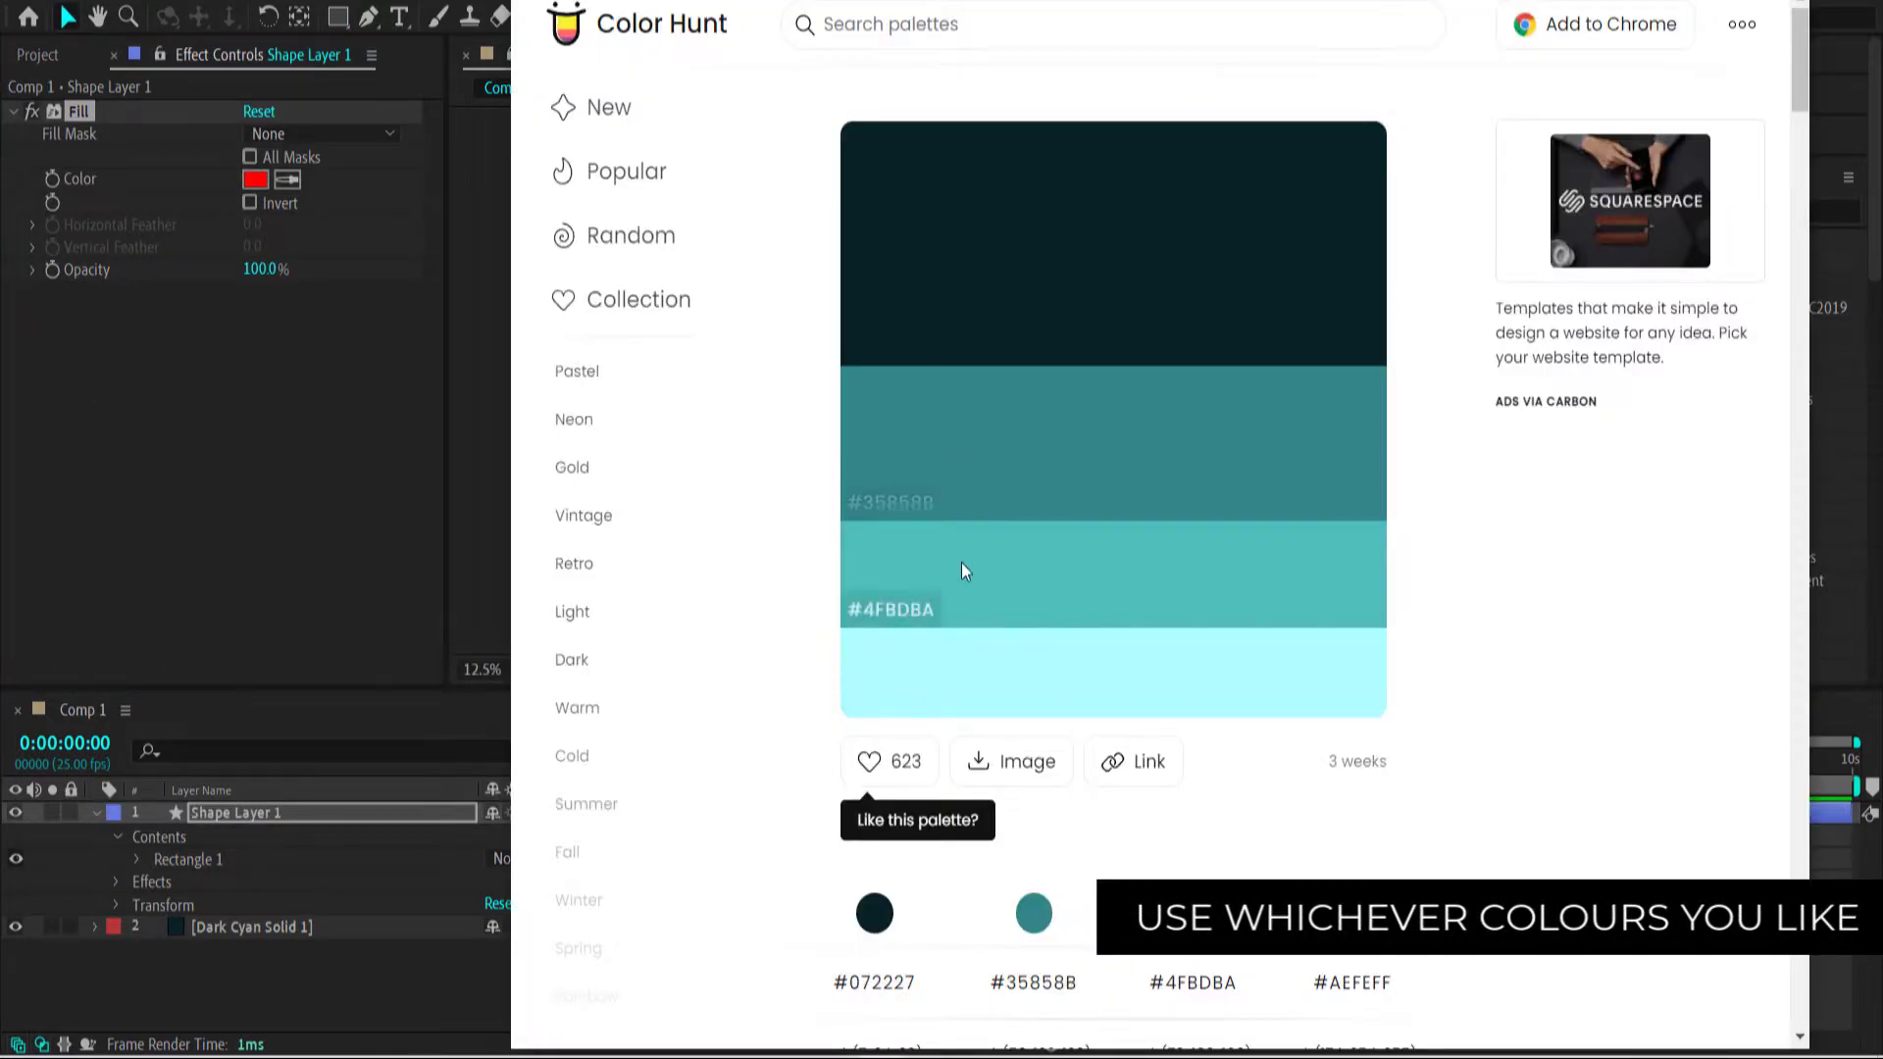
click(886, 700)
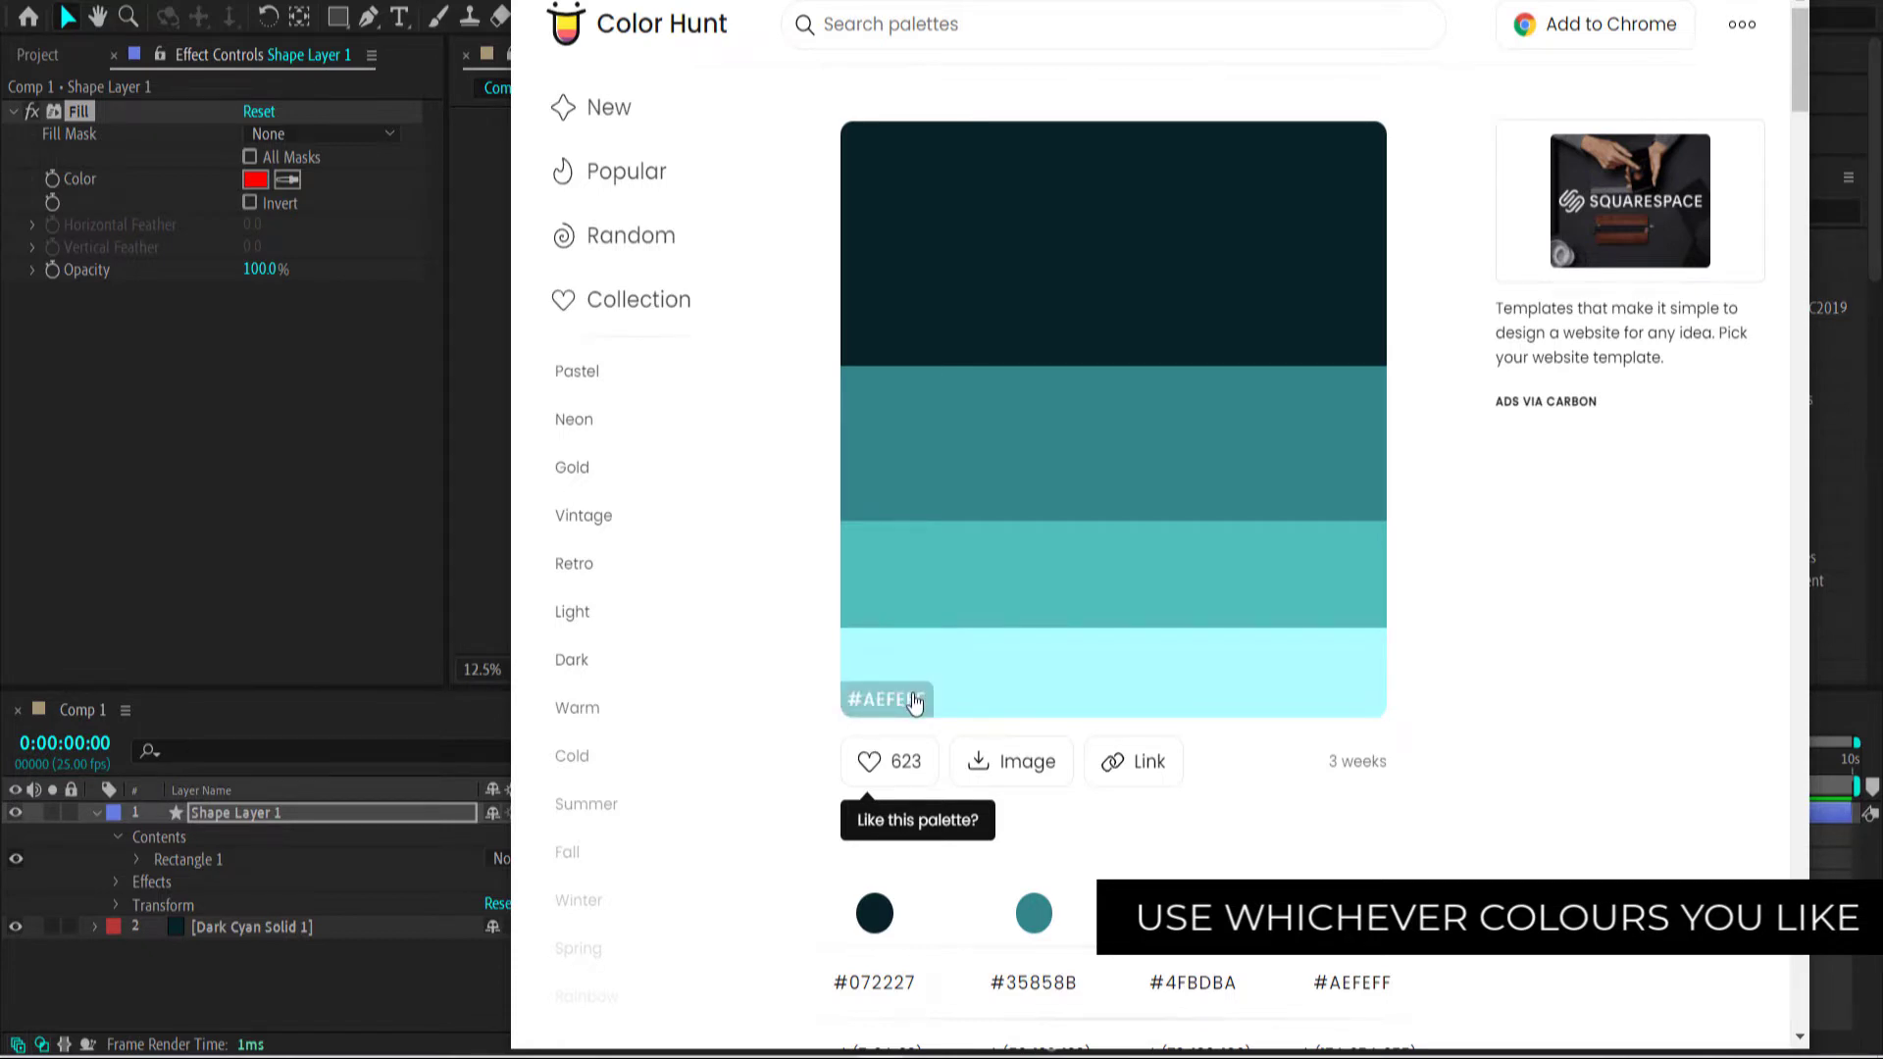
click(255, 179)
Set the rectangle's Fill colour to AEFEFF and reselect Shape Layer 1 to add an operator.
key(ctrl+v)
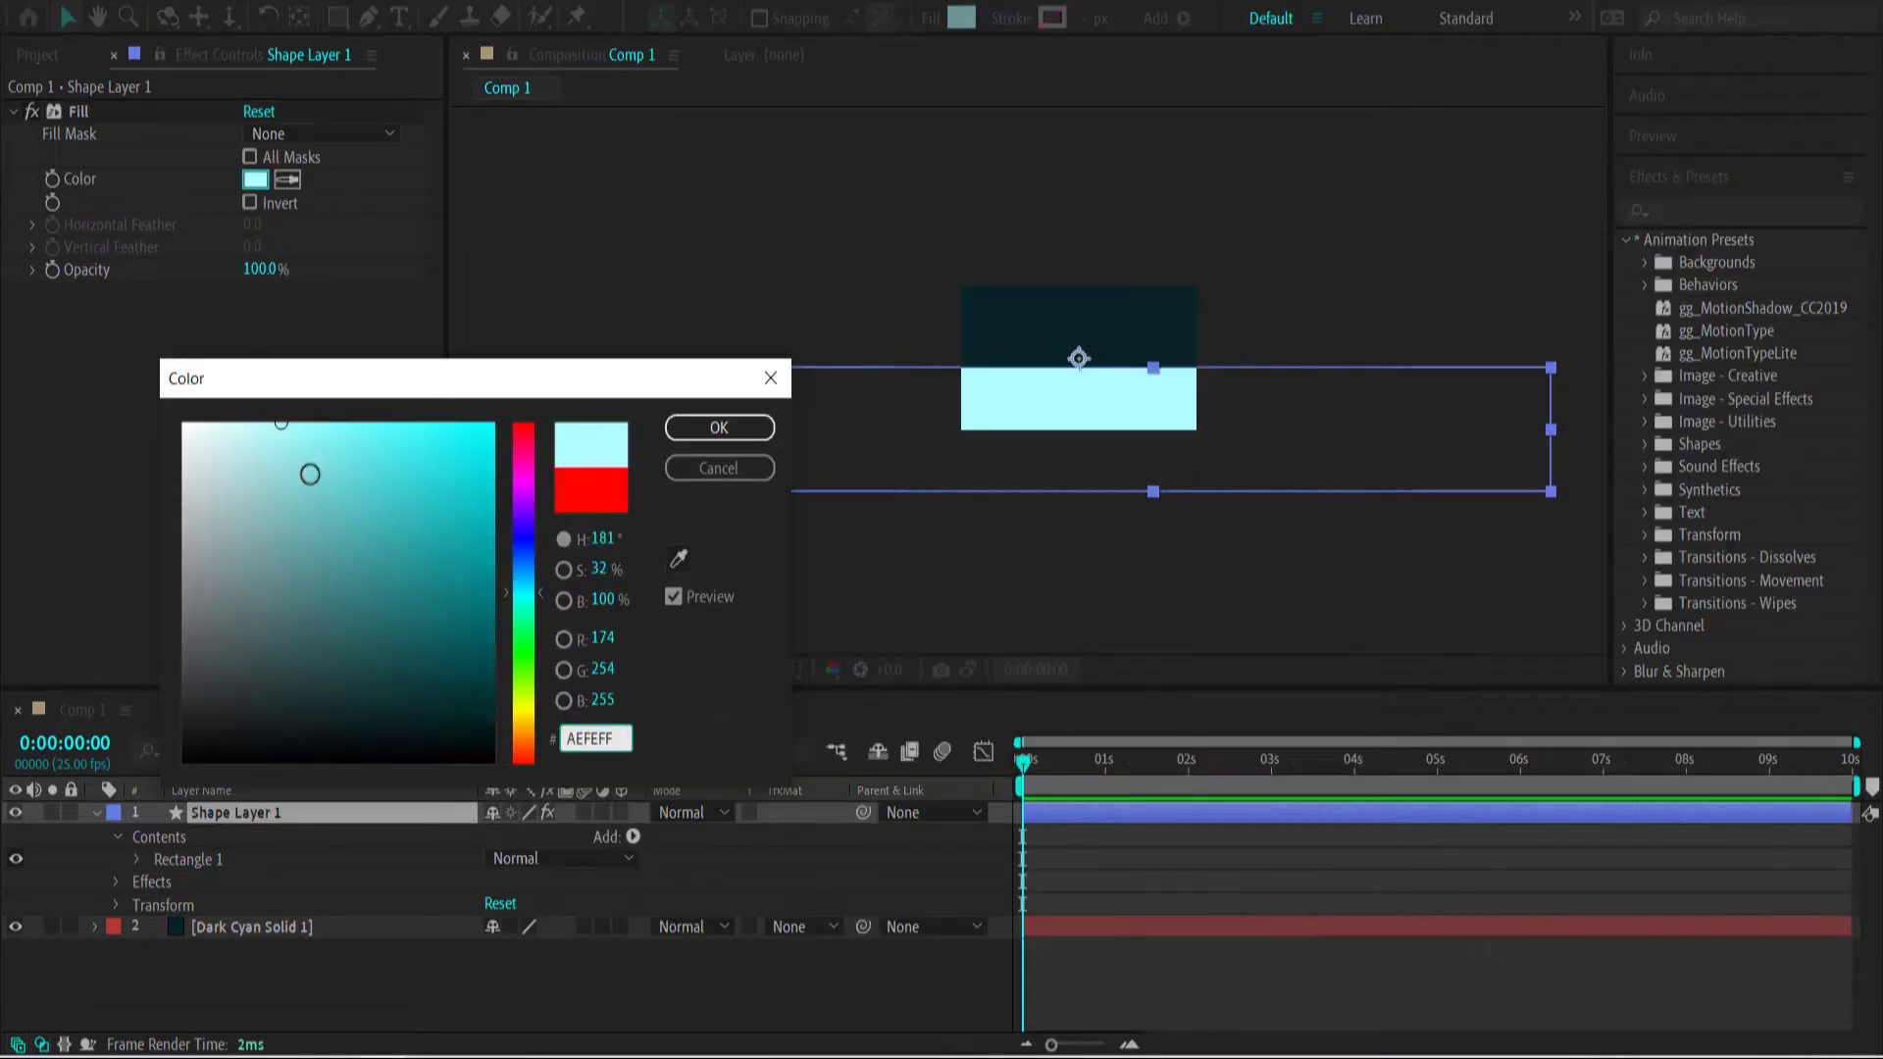
click(723, 425)
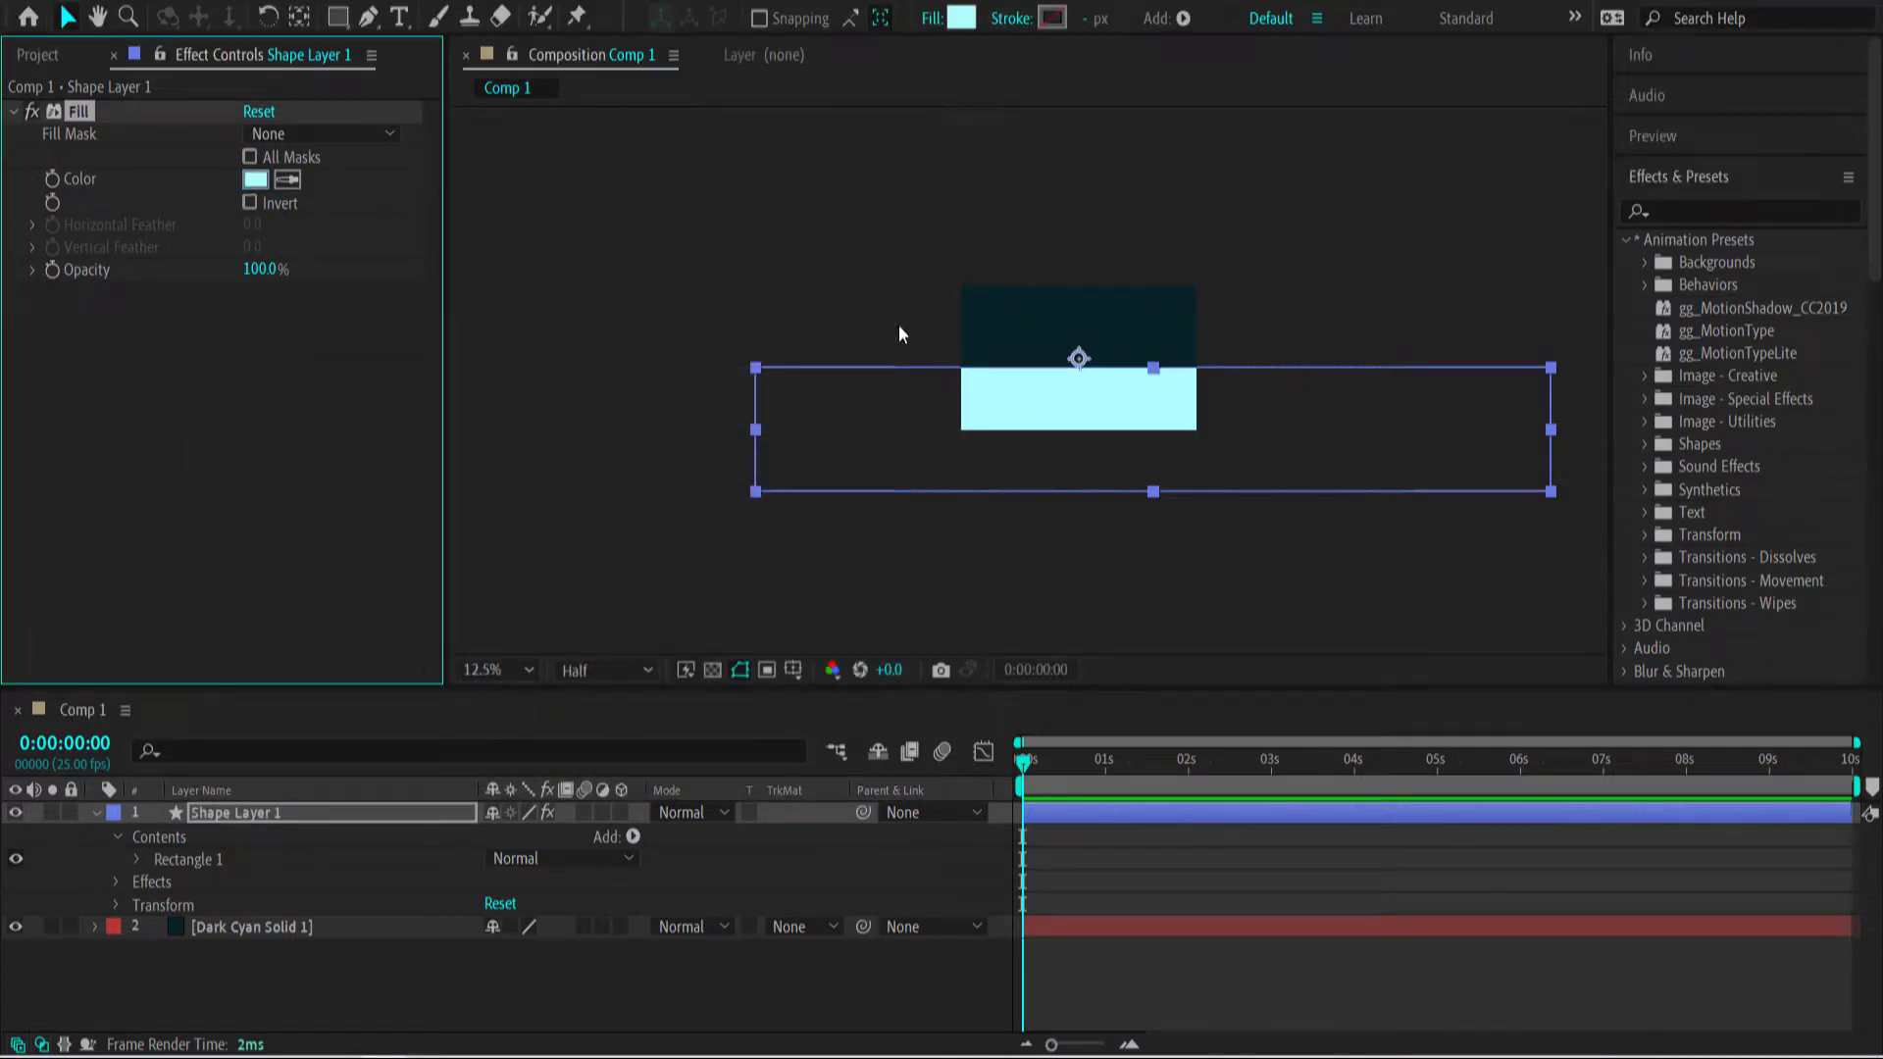
click(327, 891)
click(329, 814)
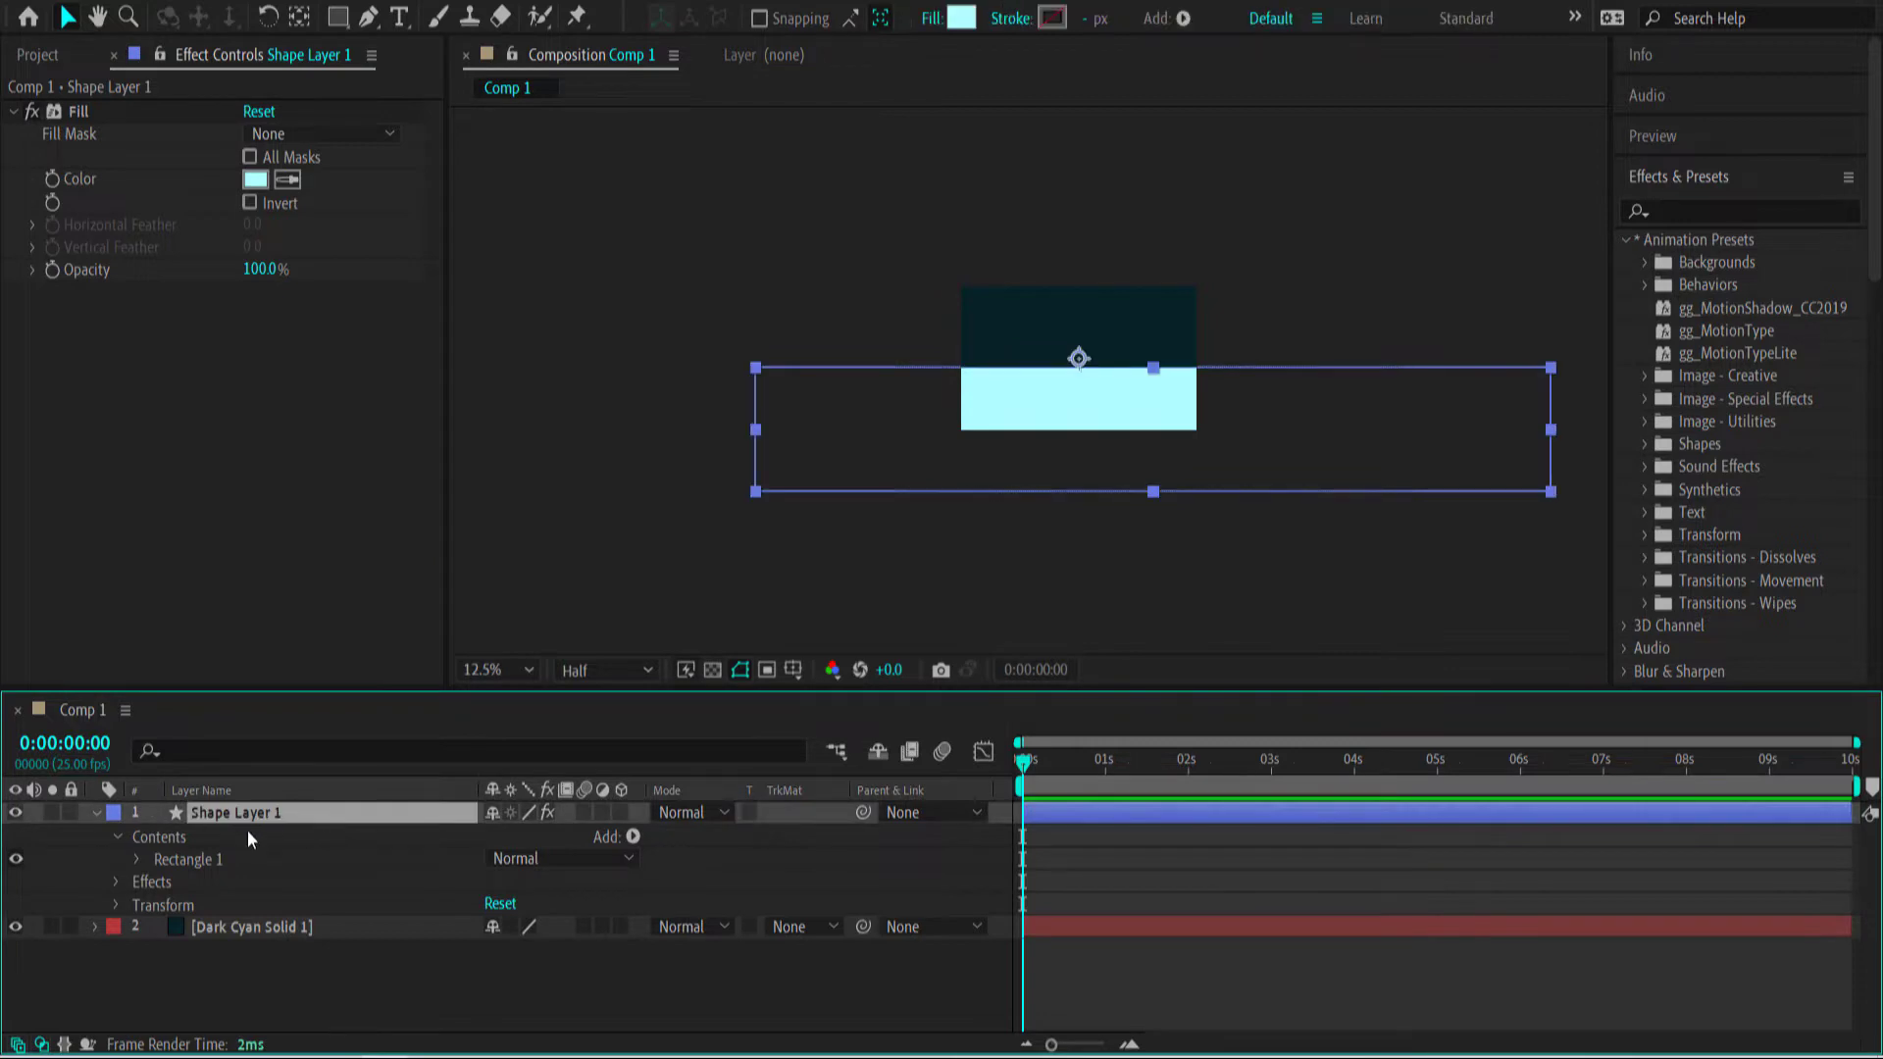
click(633, 838)
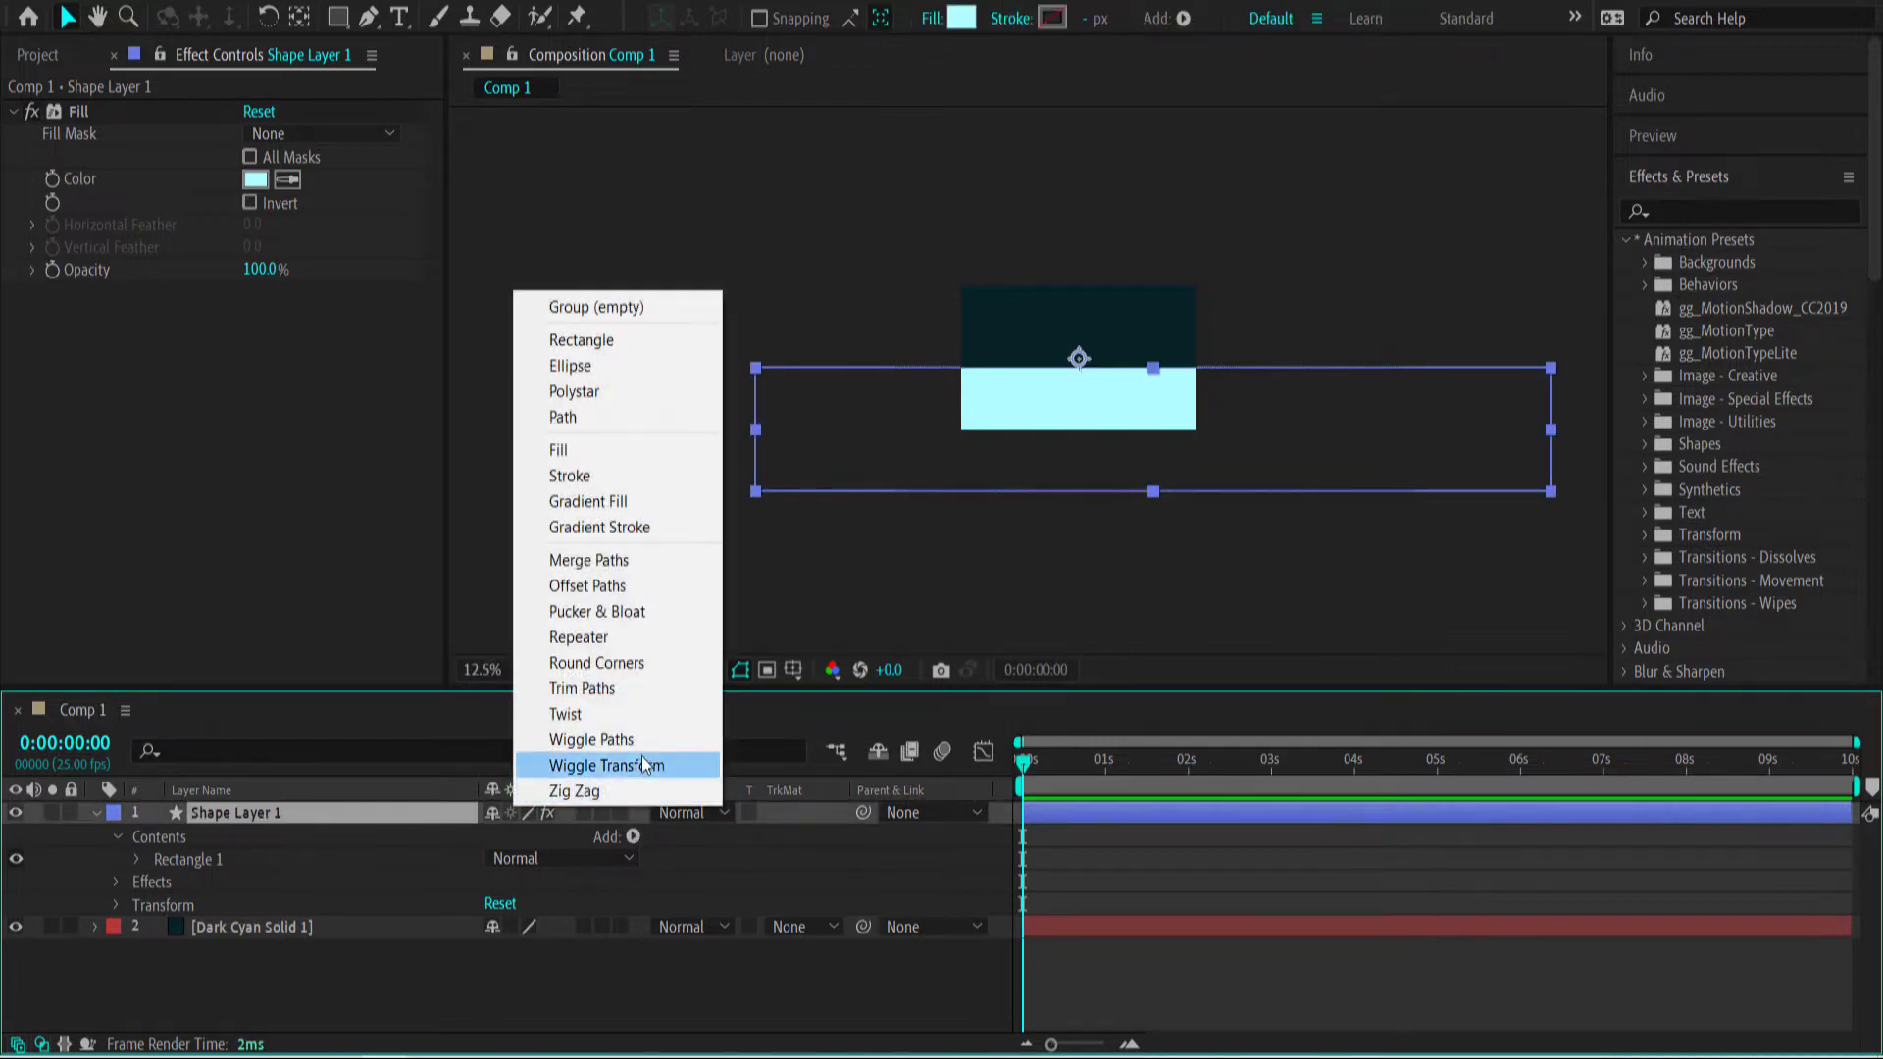
Add Wiggle Paths to the shape with Size 160 and Detail 6.
click(605, 740)
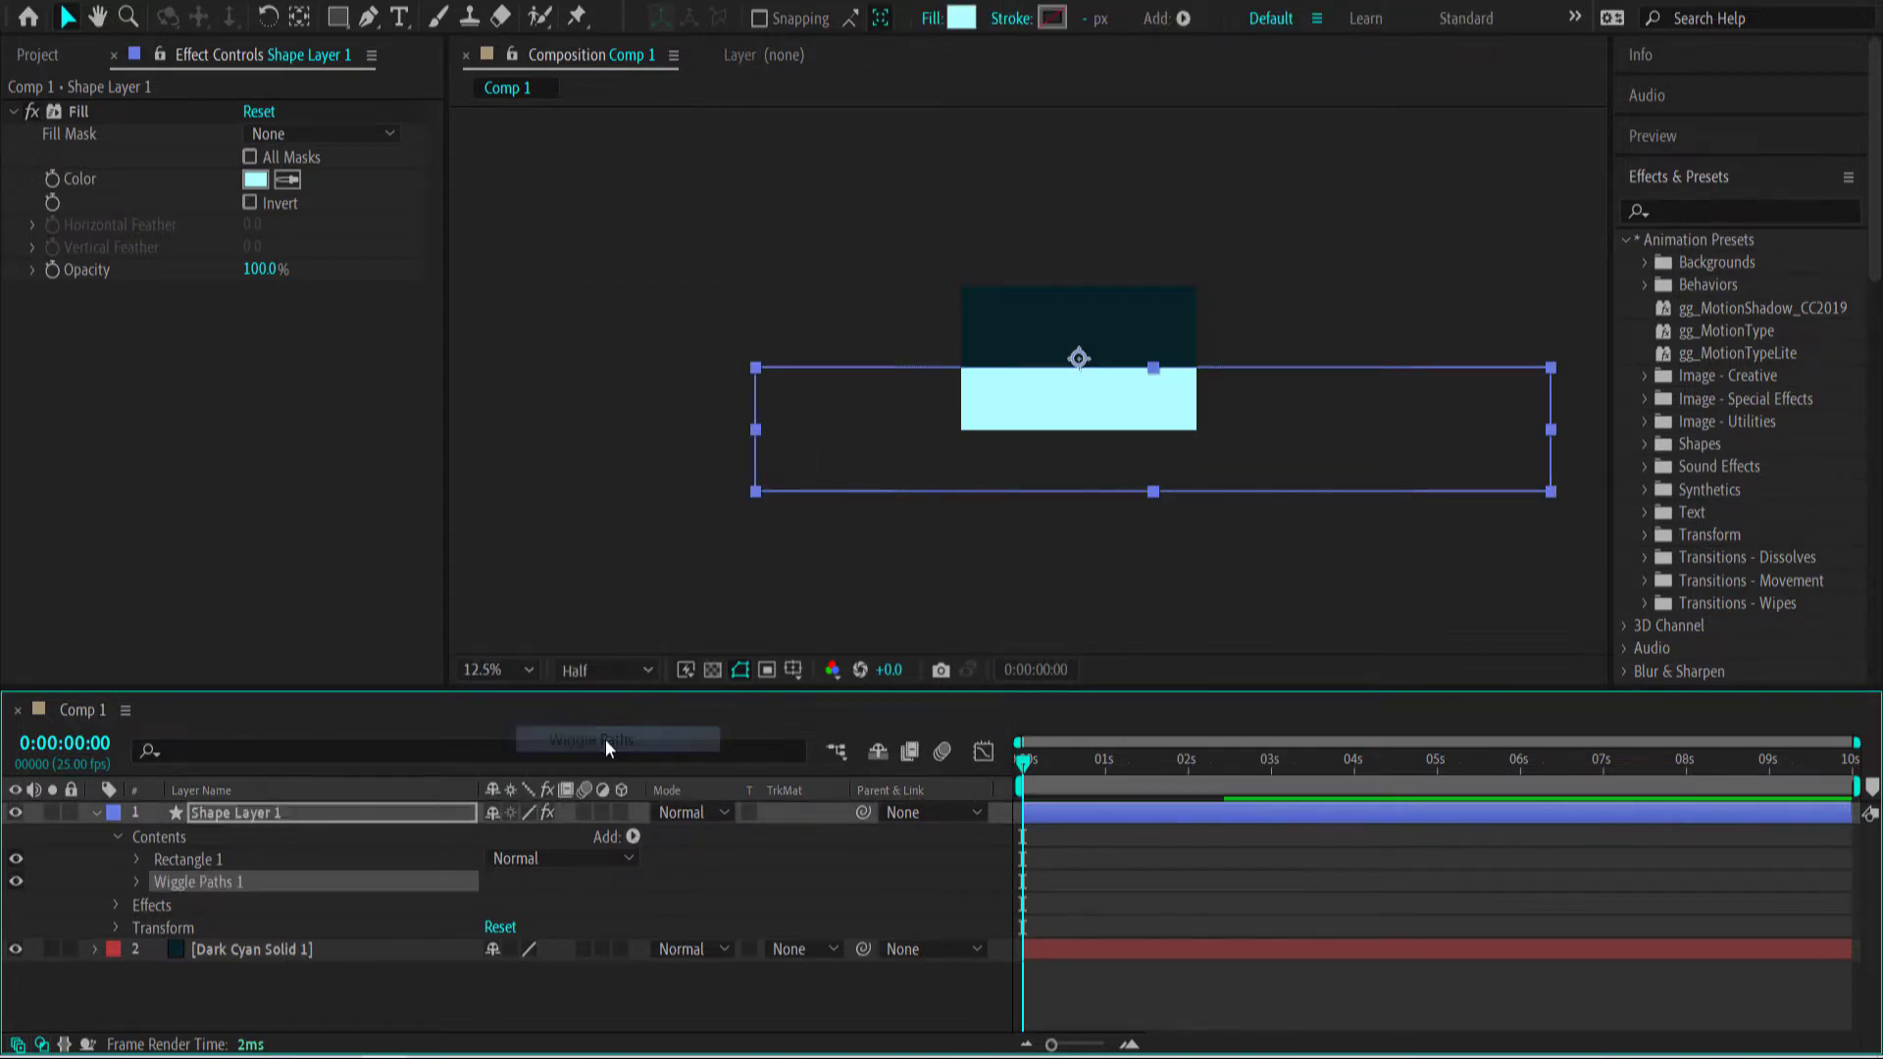
click(137, 883)
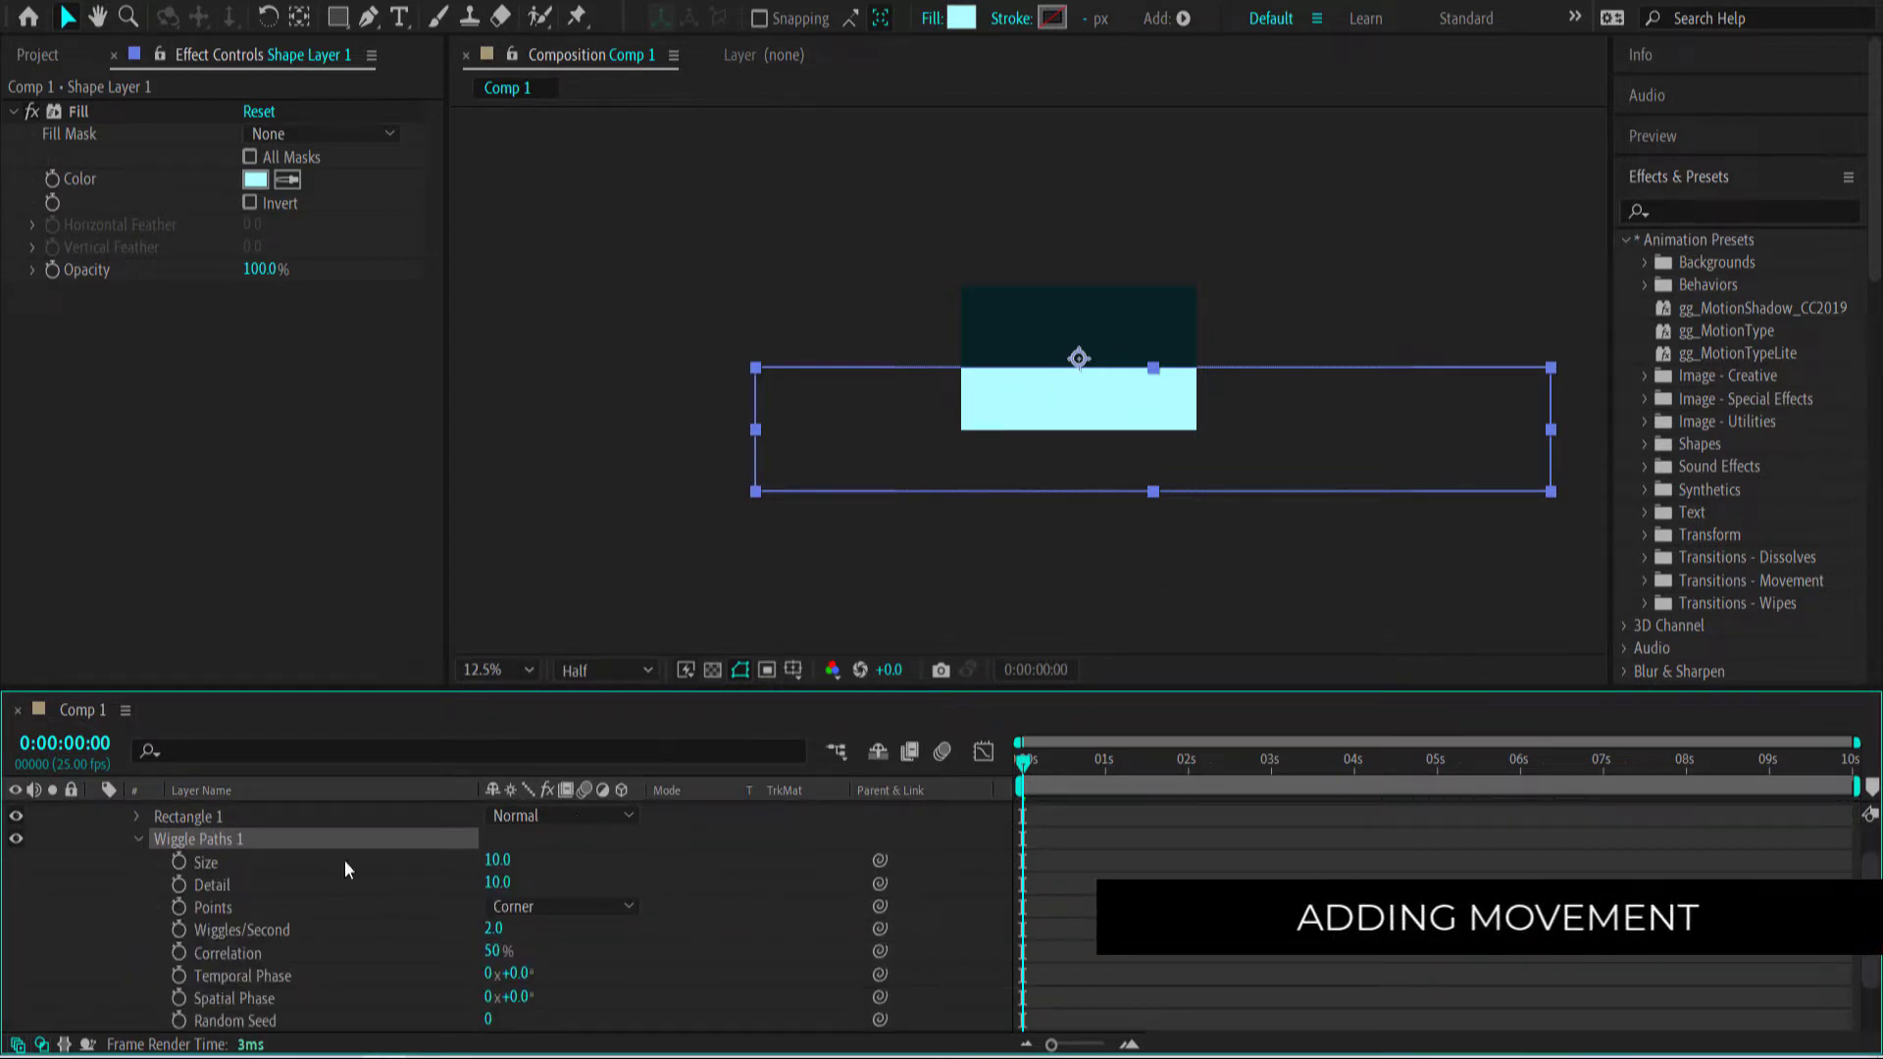
click(497, 860)
text(160)
key(Return)
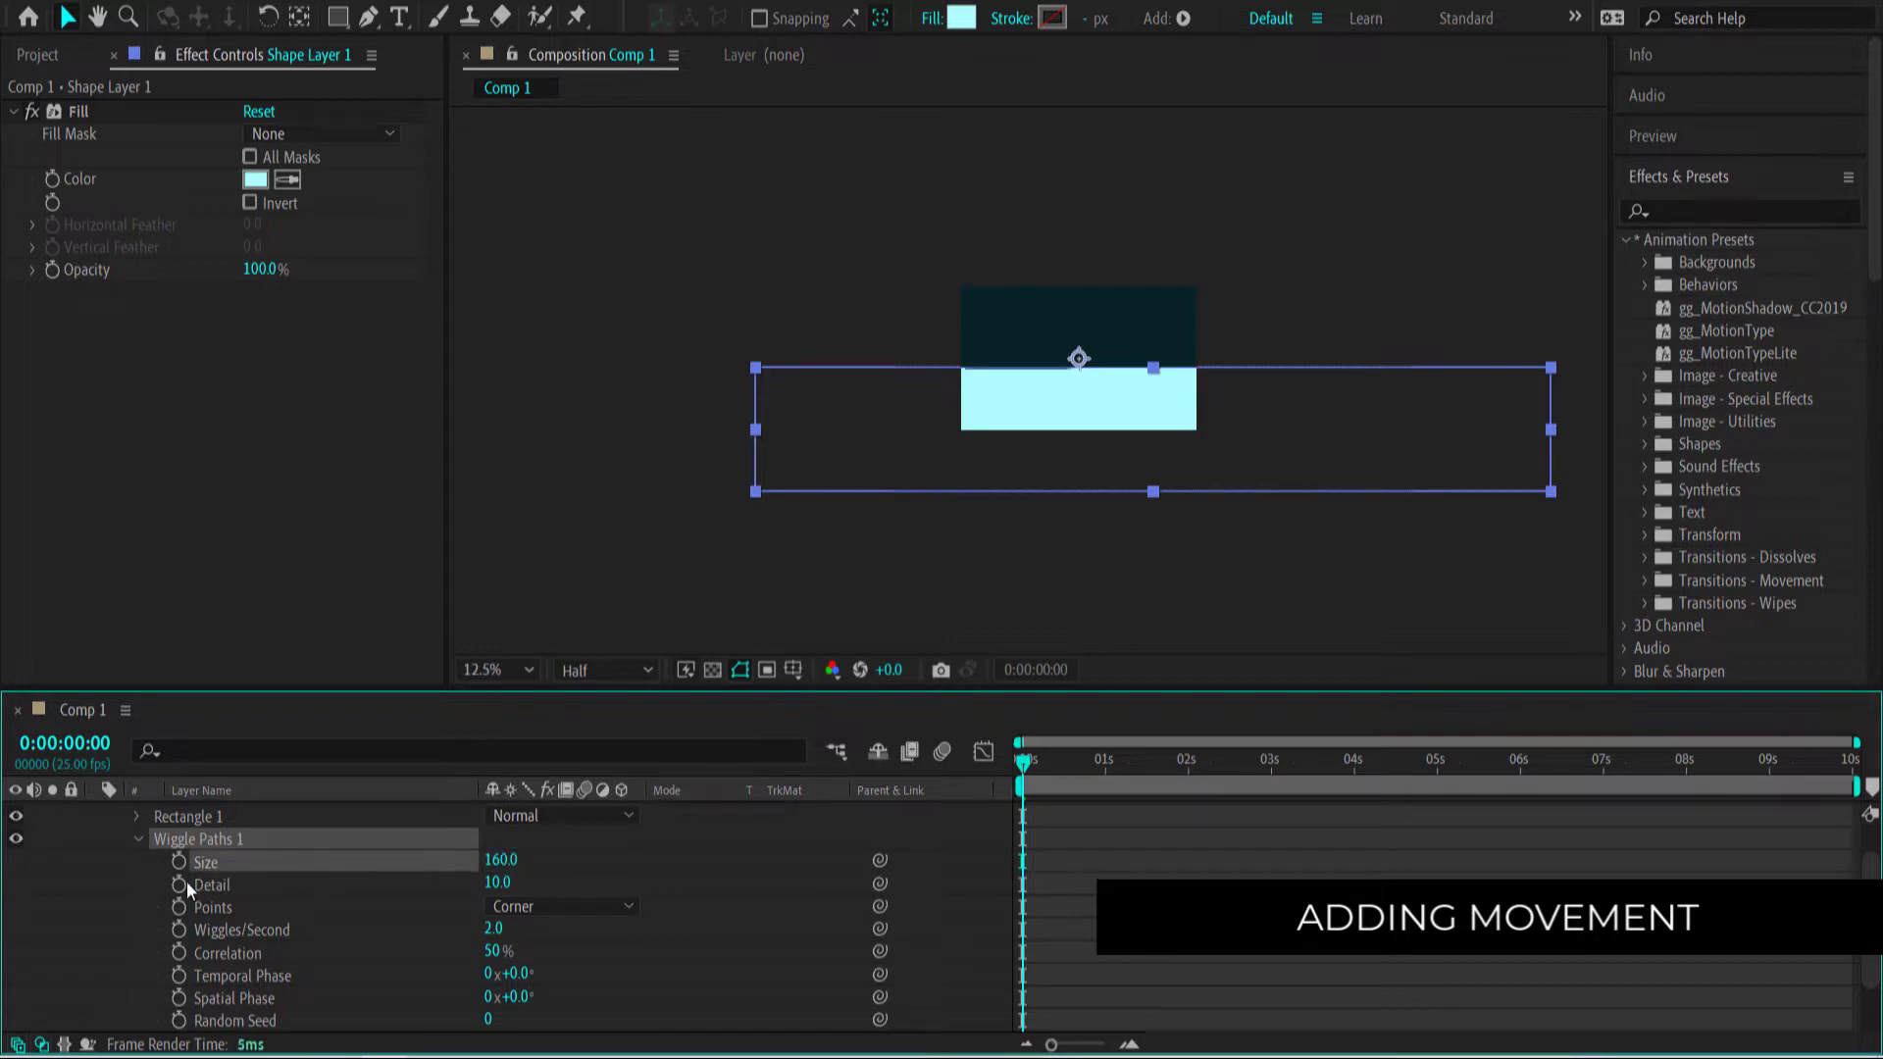
click(497, 883)
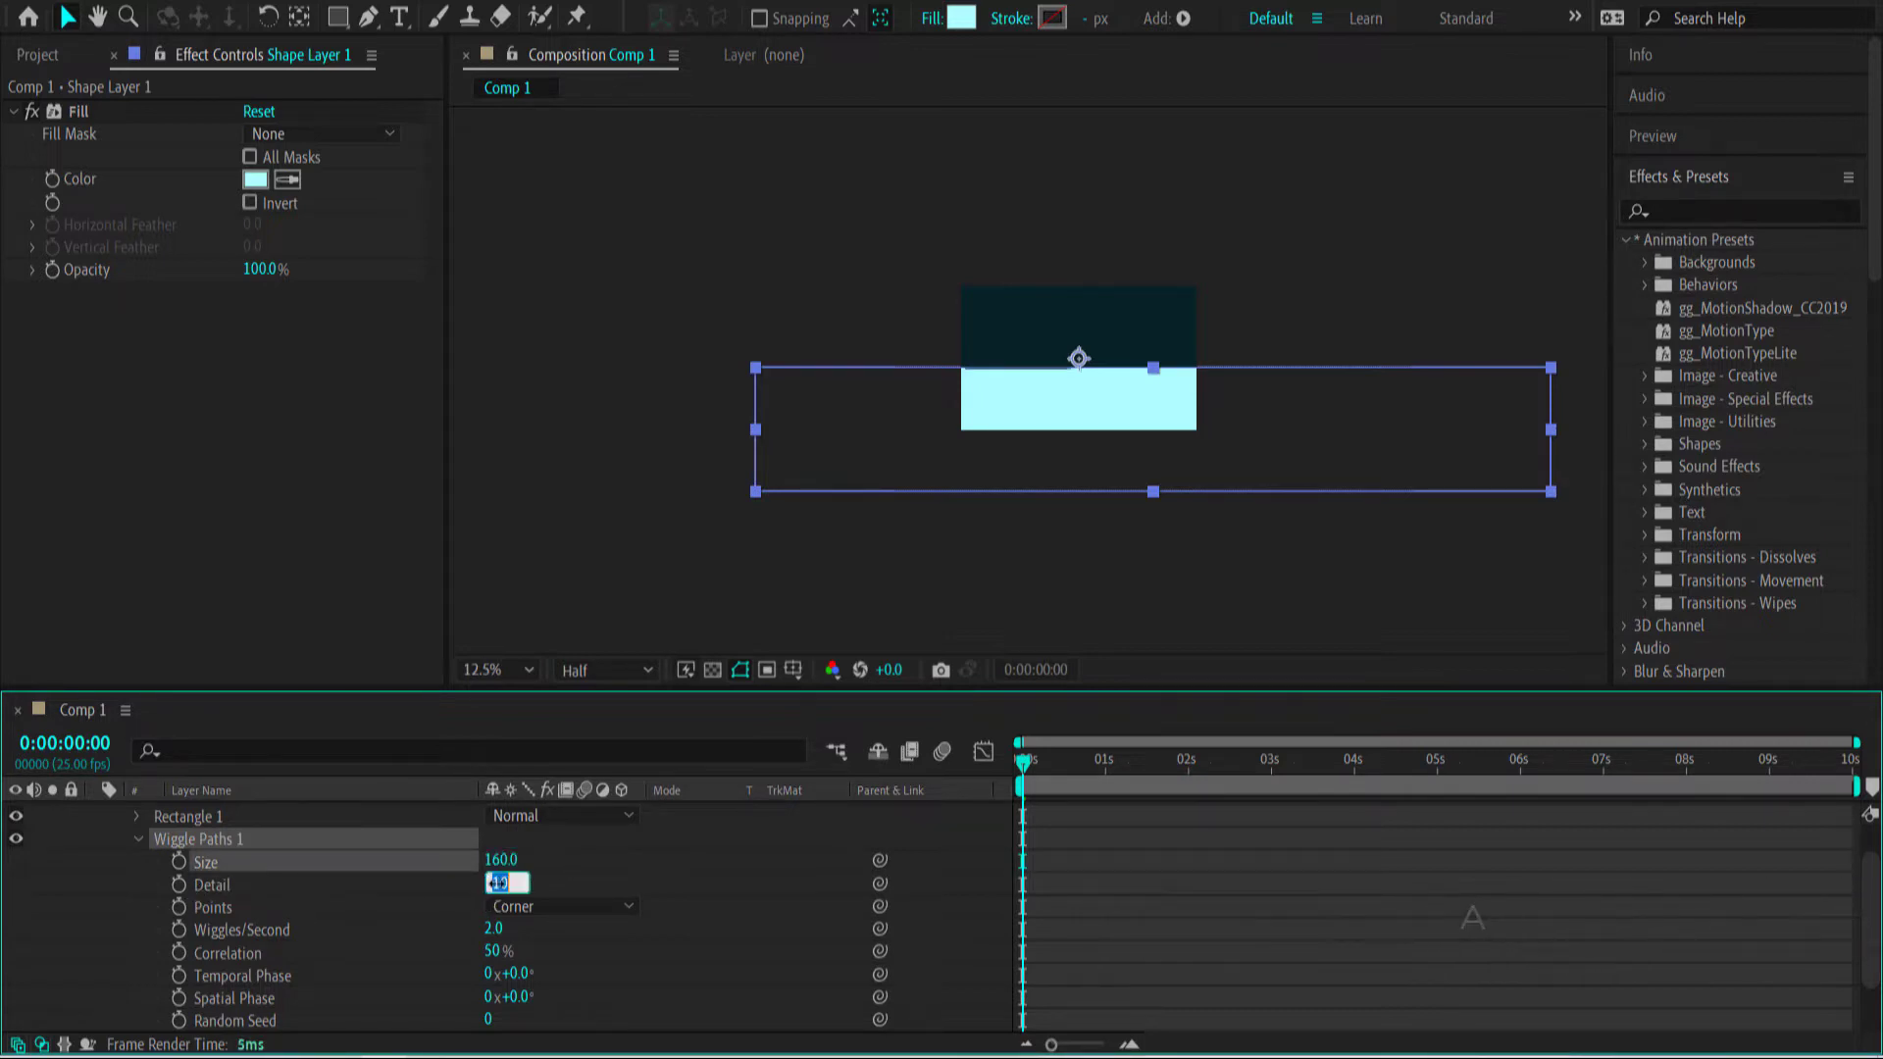
text(6)
key(Return)
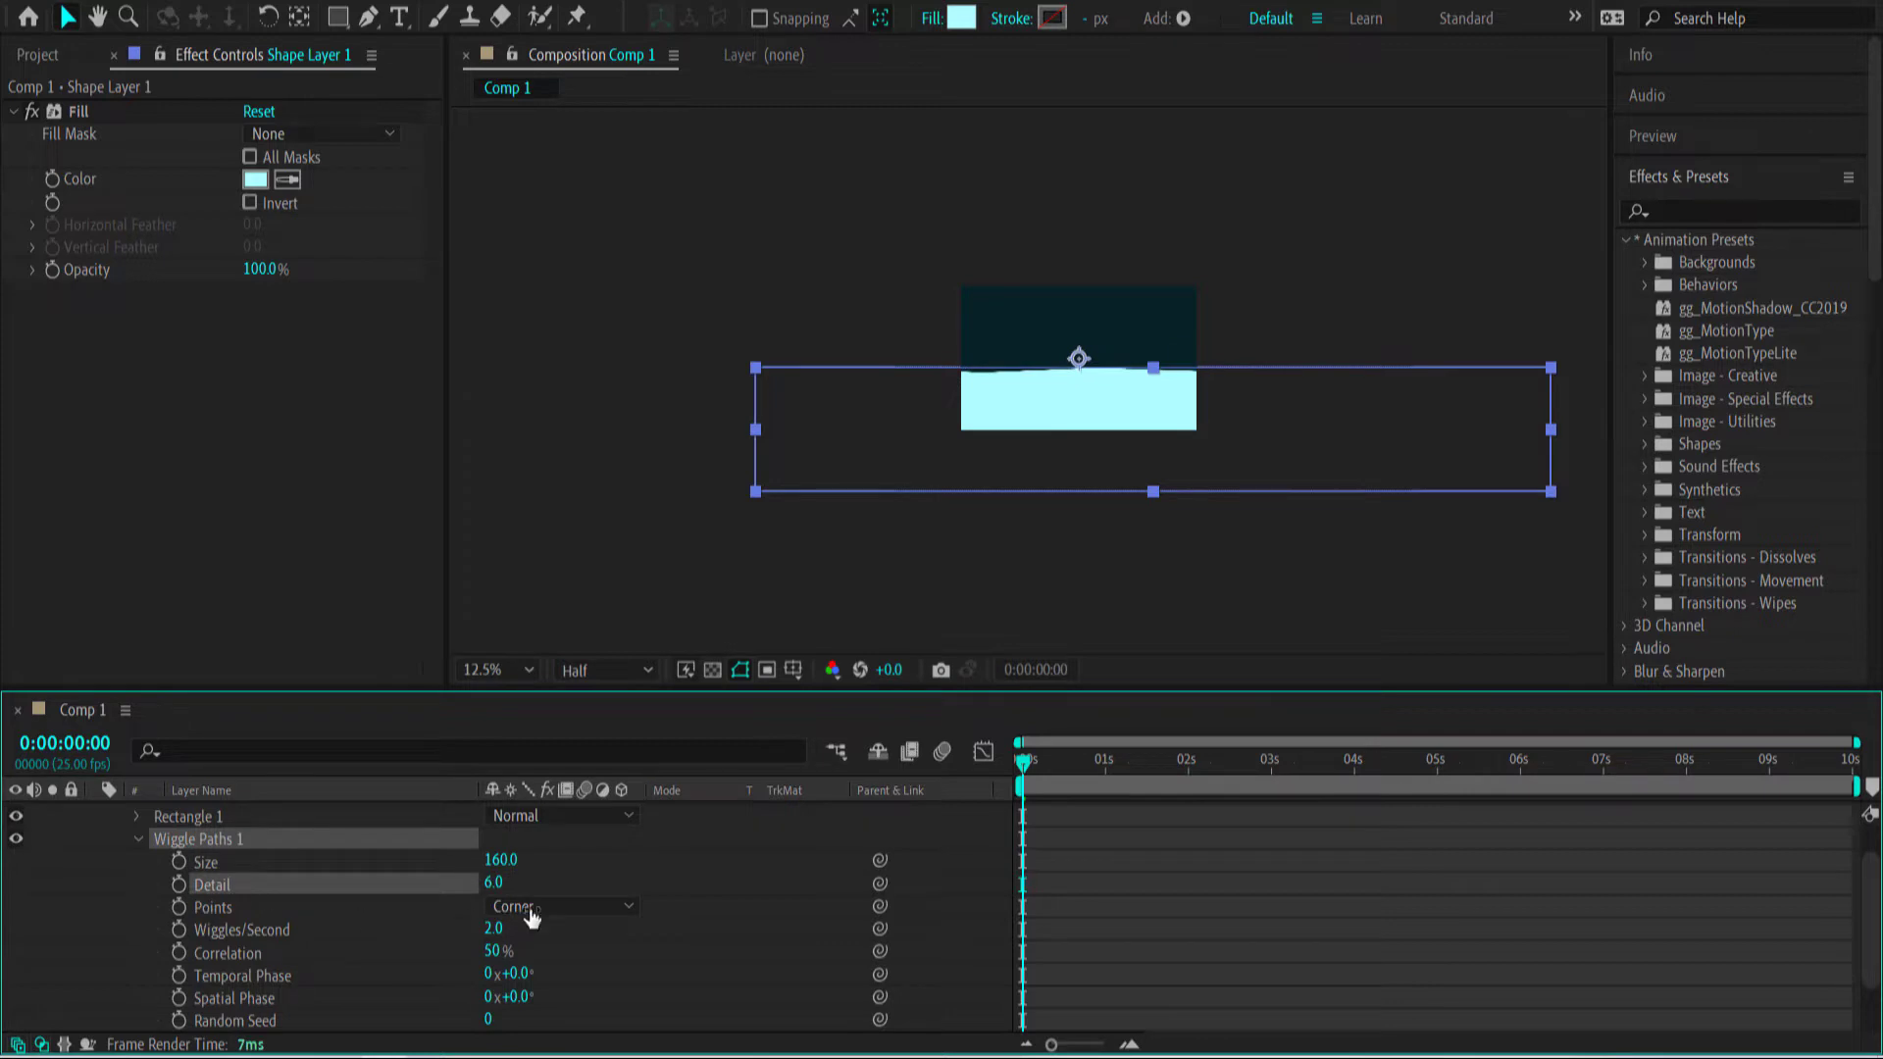
Make the wiggle points Smooth at 0.4 wiggles per second, then scrub to preview.
click(563, 908)
click(559, 958)
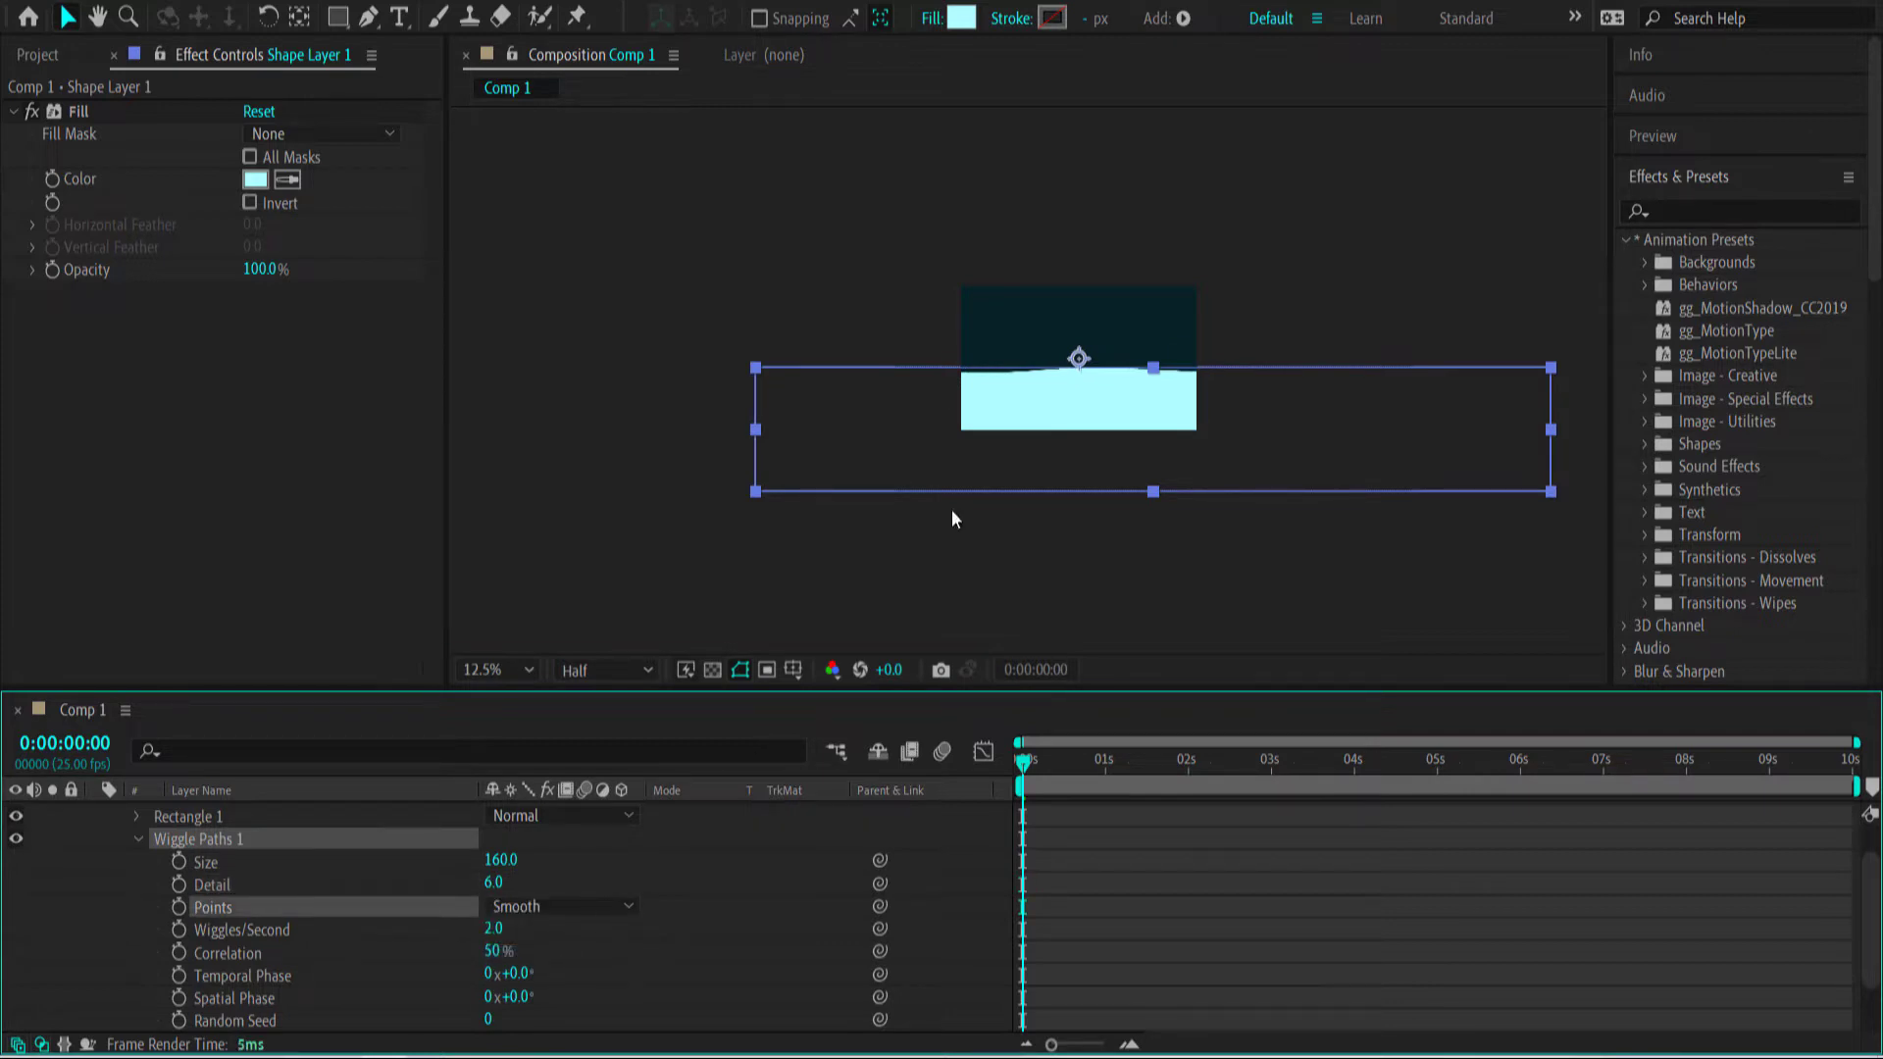
scroll(1047, 385, up, 1)
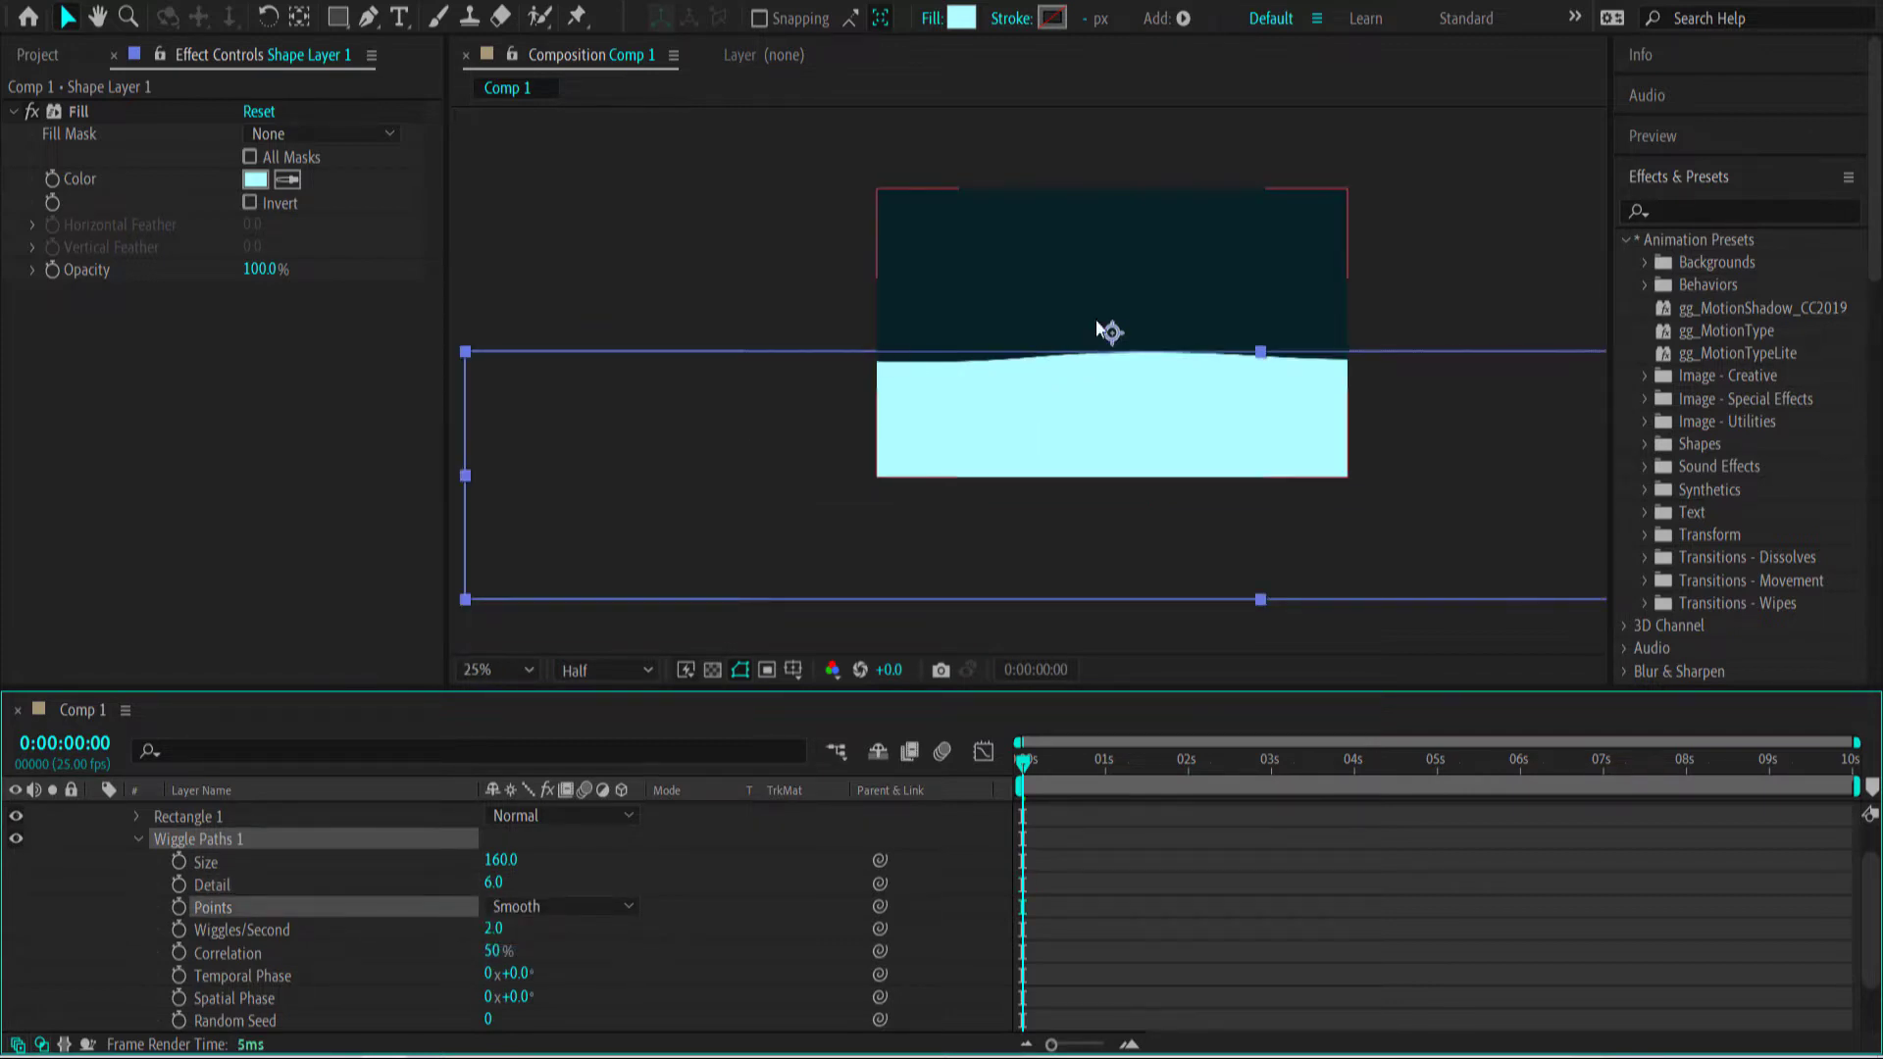
click(494, 929)
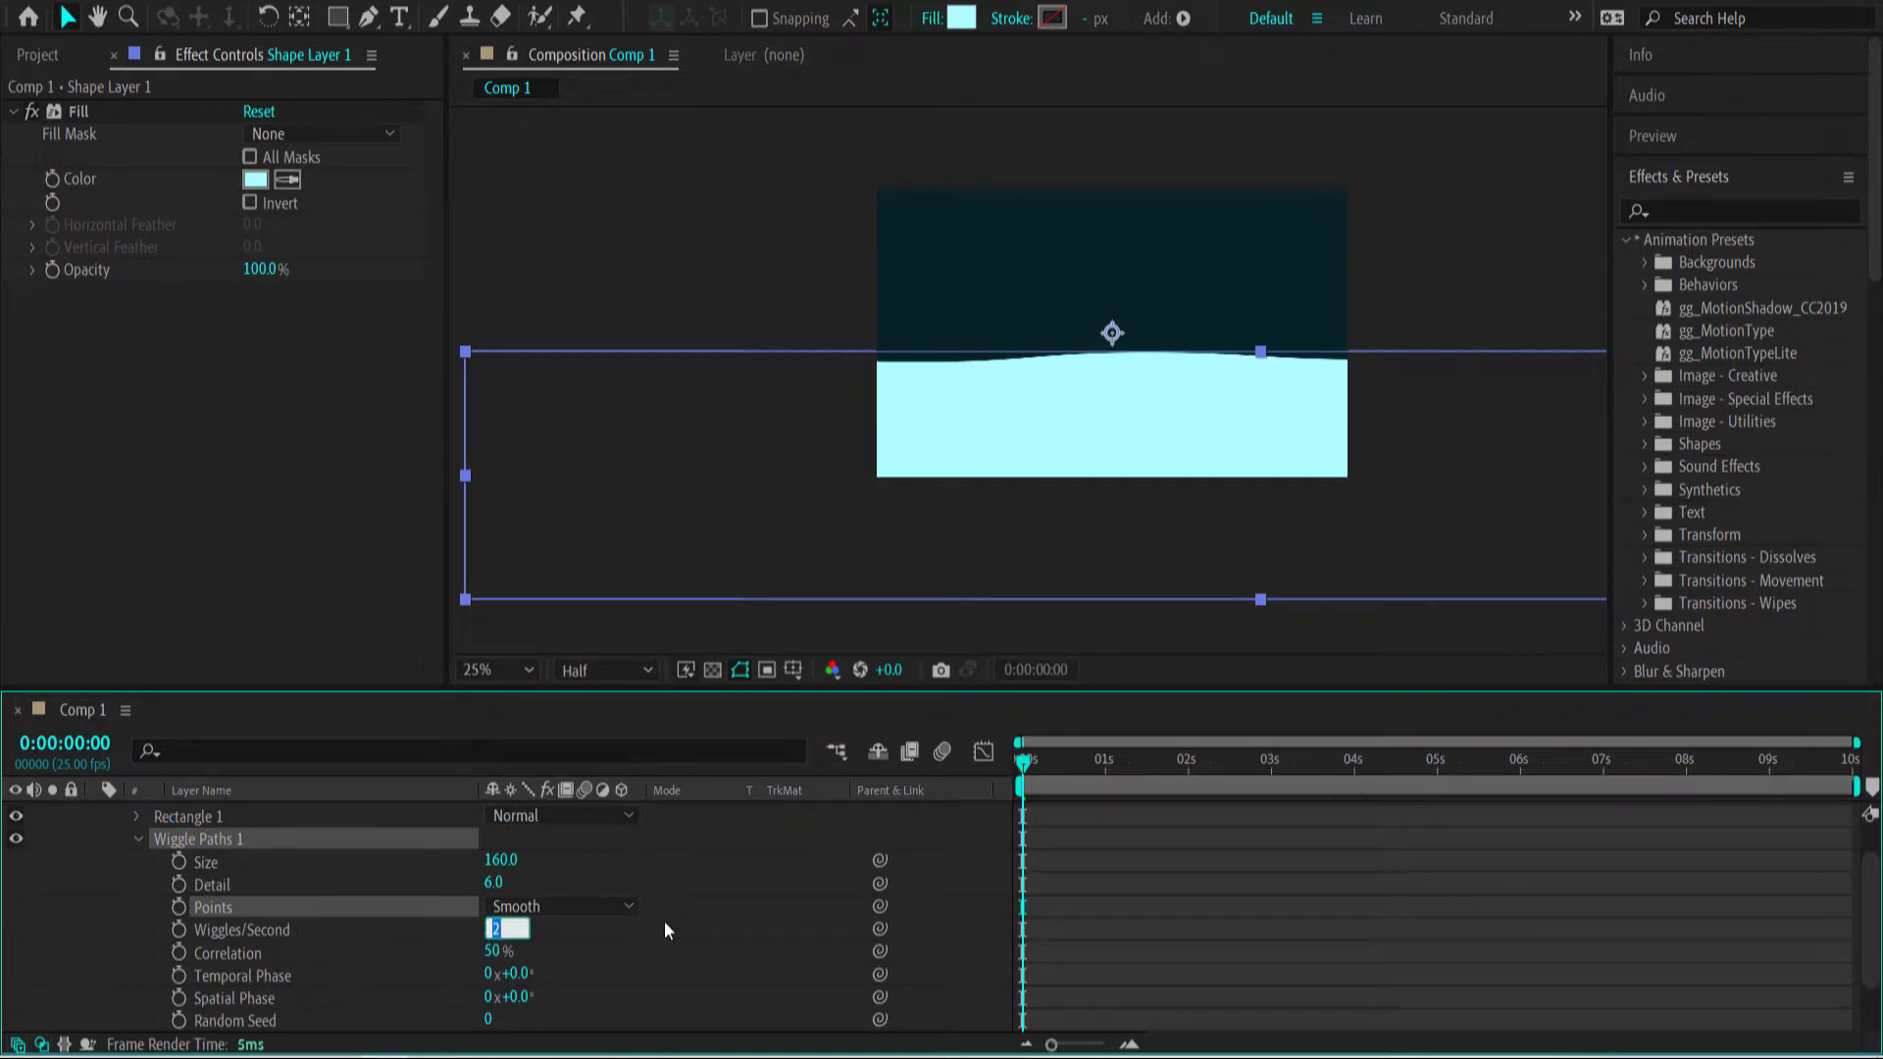
text(0.4)
key(Return)
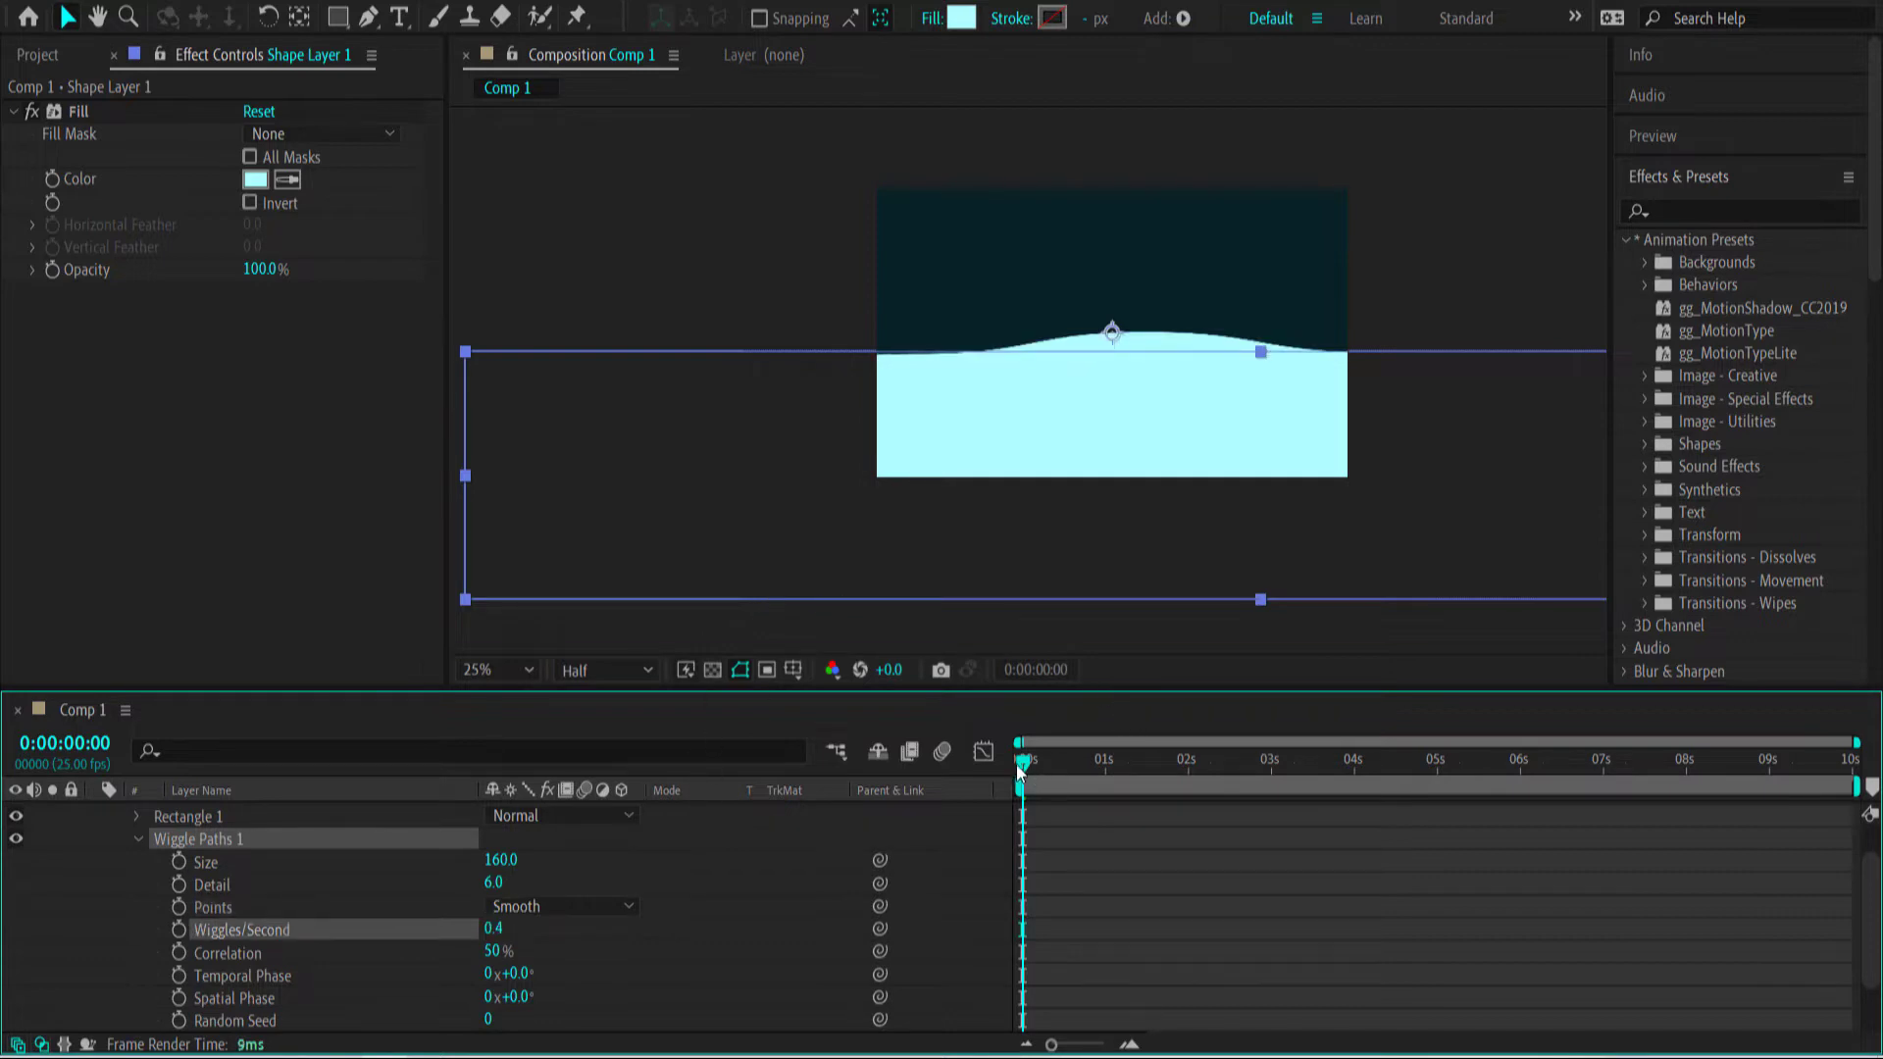
drag(1025, 763, 1287, 767)
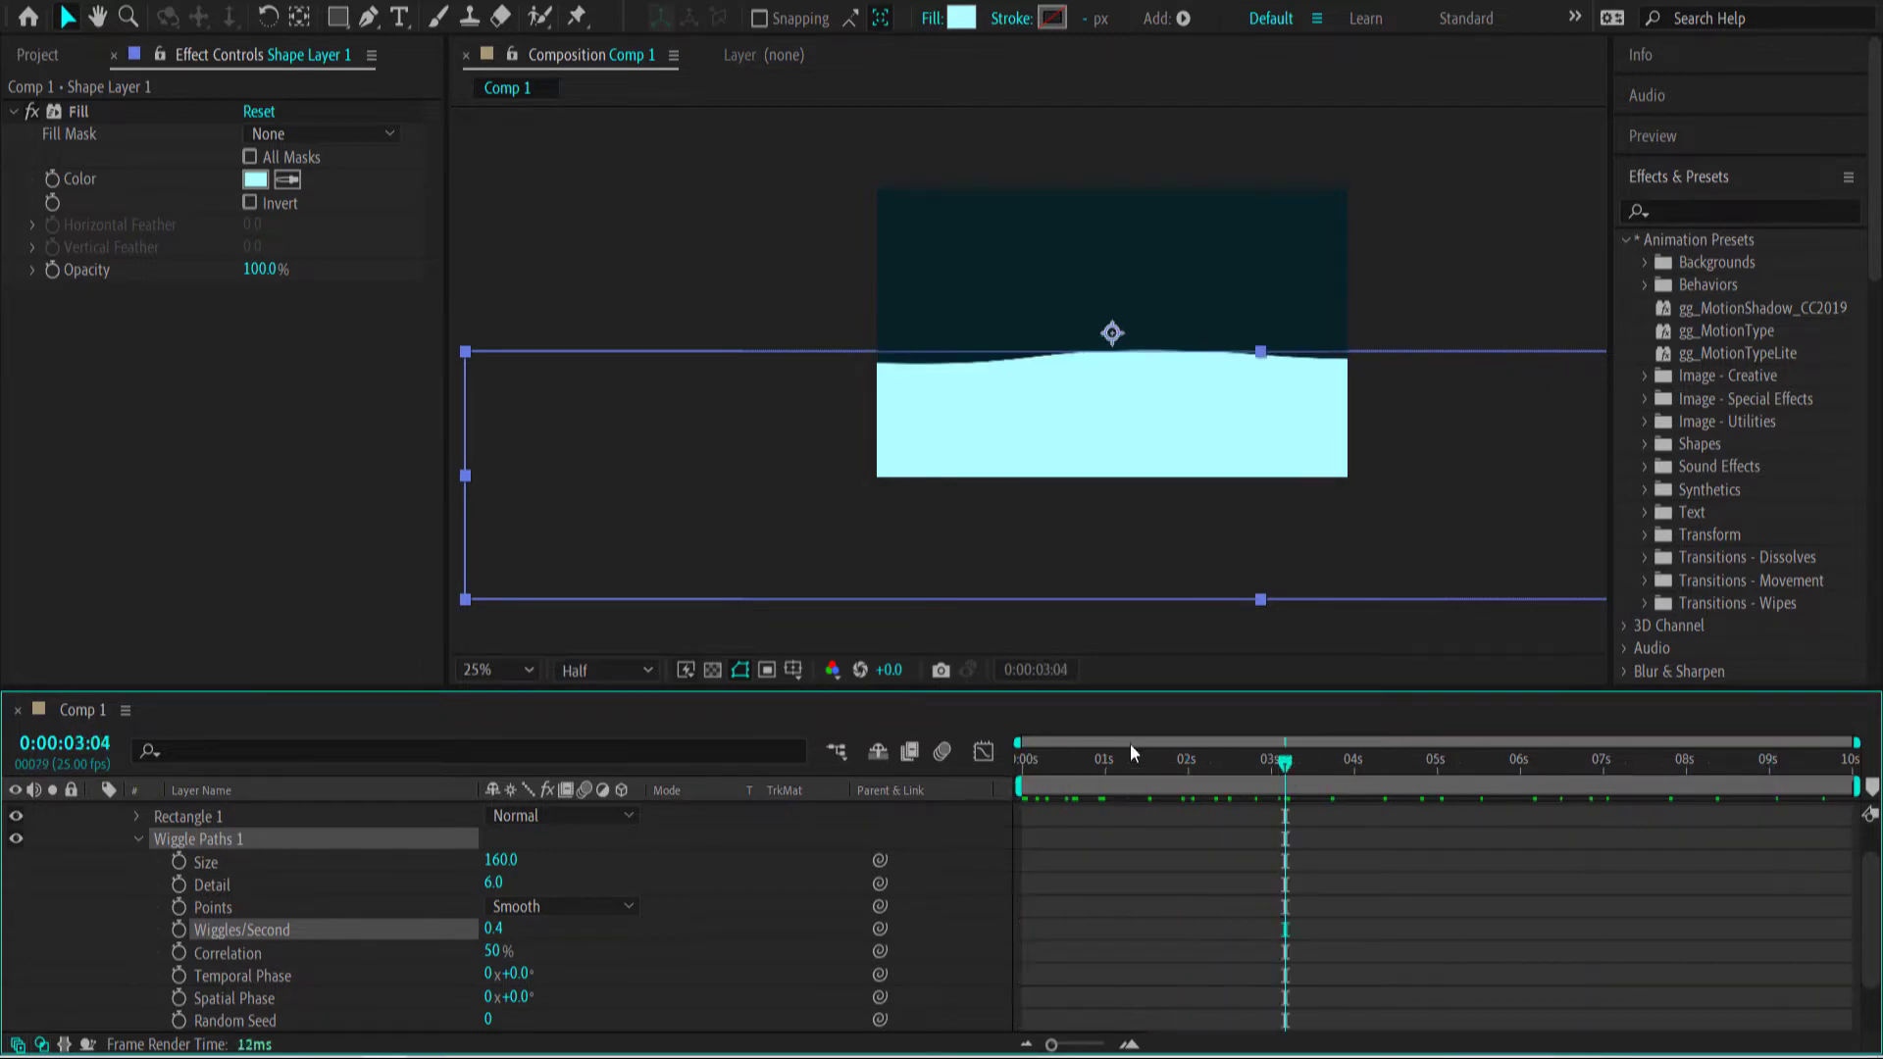
scroll(285, 956, up, 2)
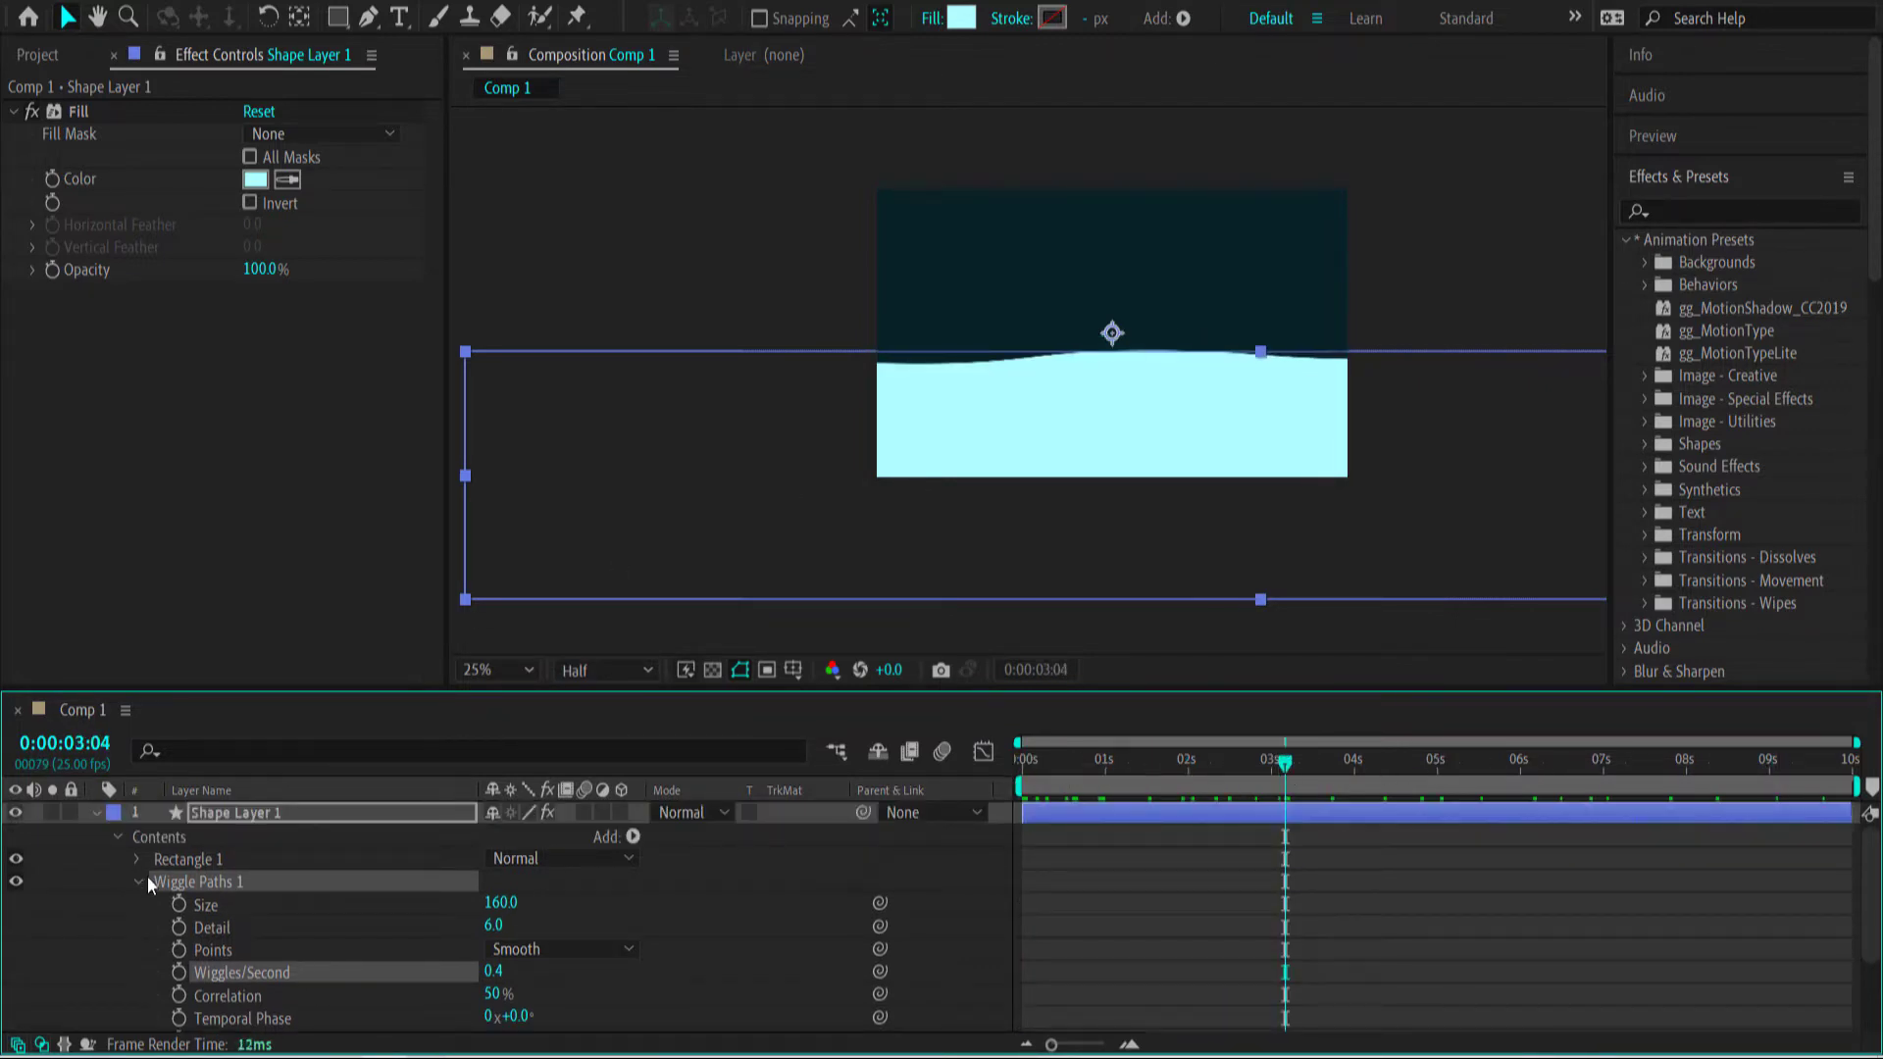
Apply a Drop Shadow to Shape Layer 1 with direction 0°.
click(138, 882)
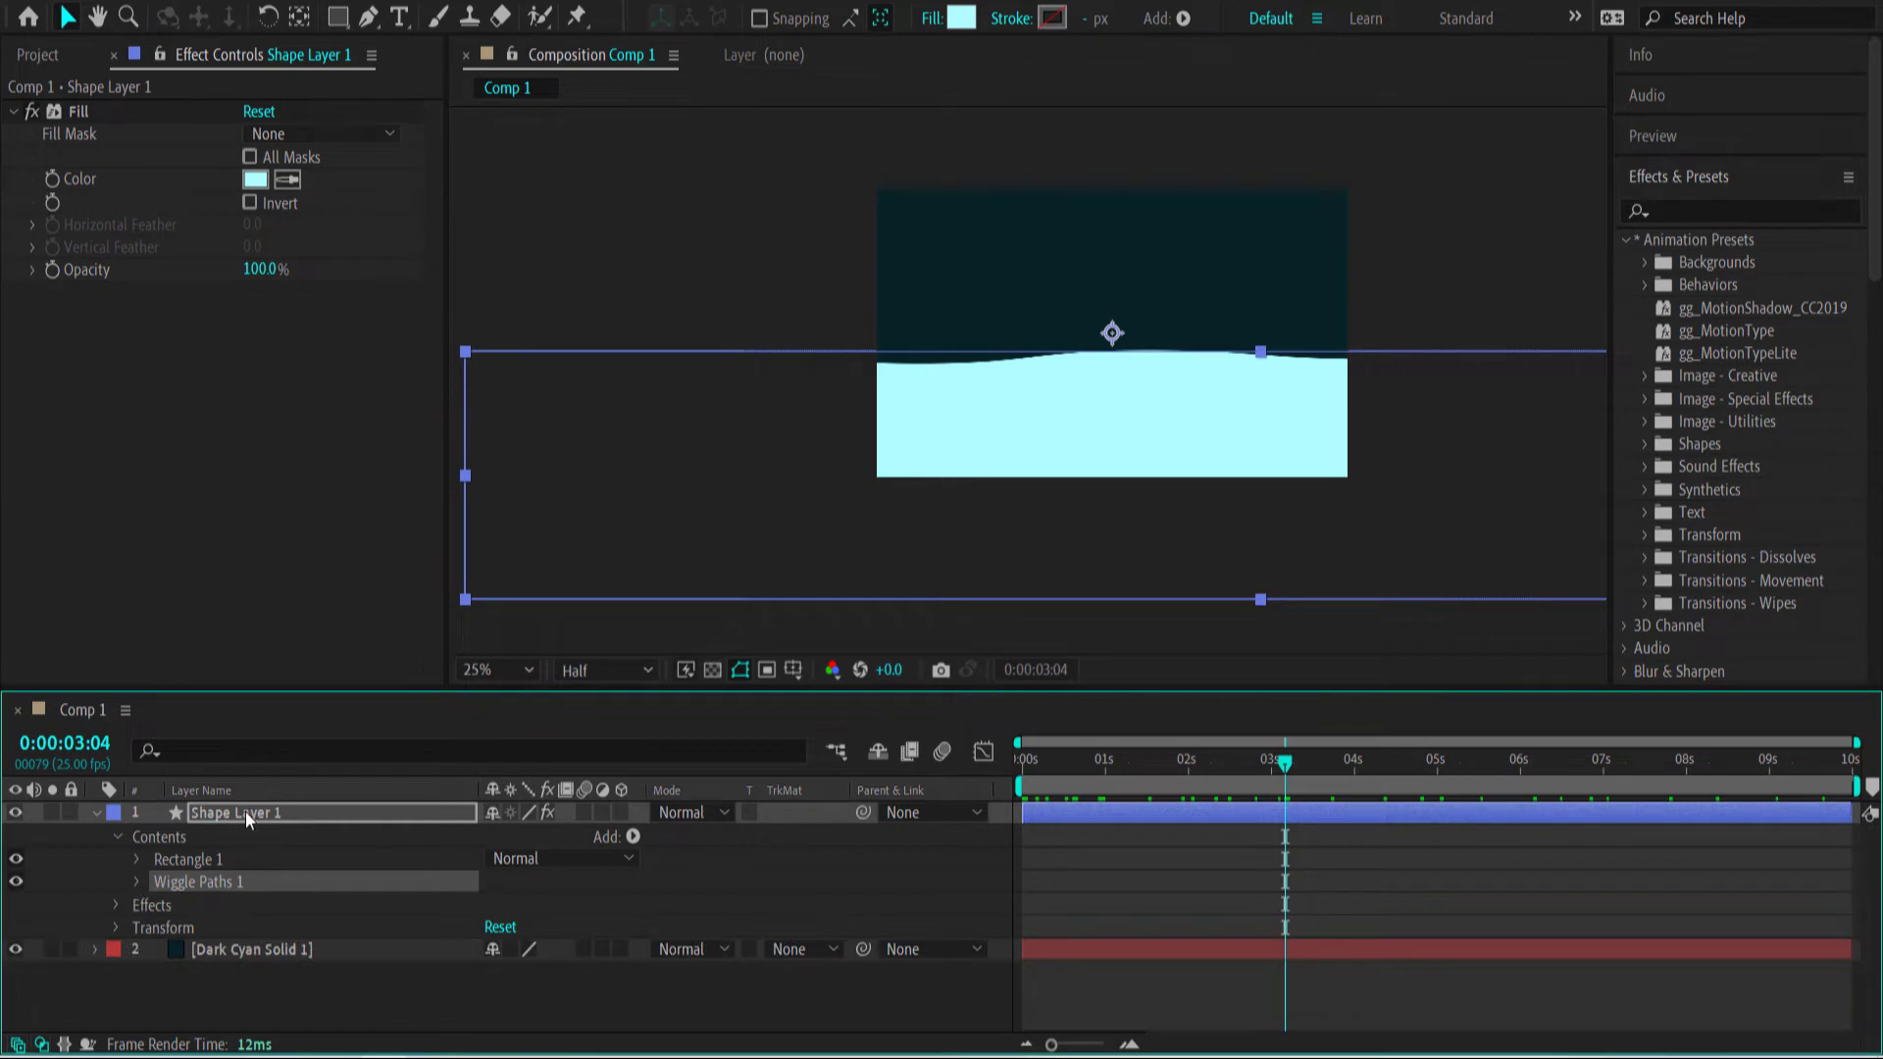
key(ctrl+space)
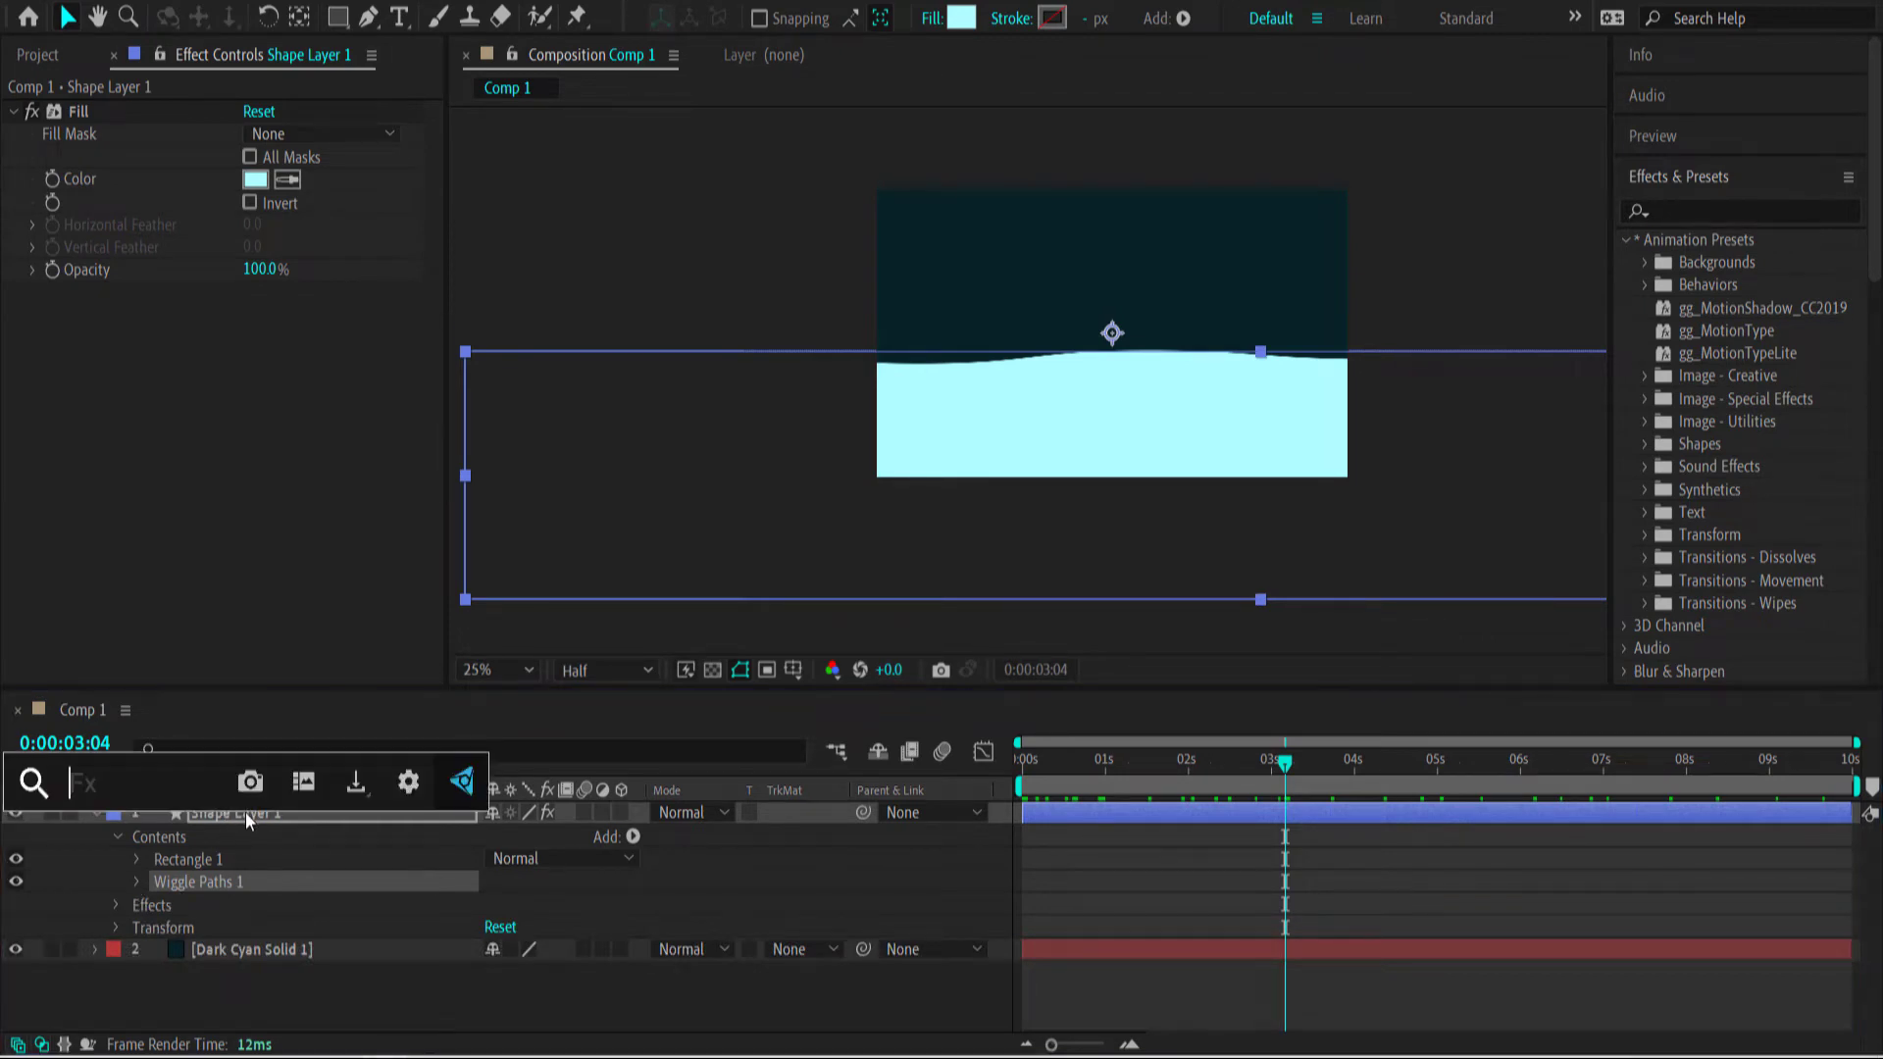
text(drop)
key(Return)
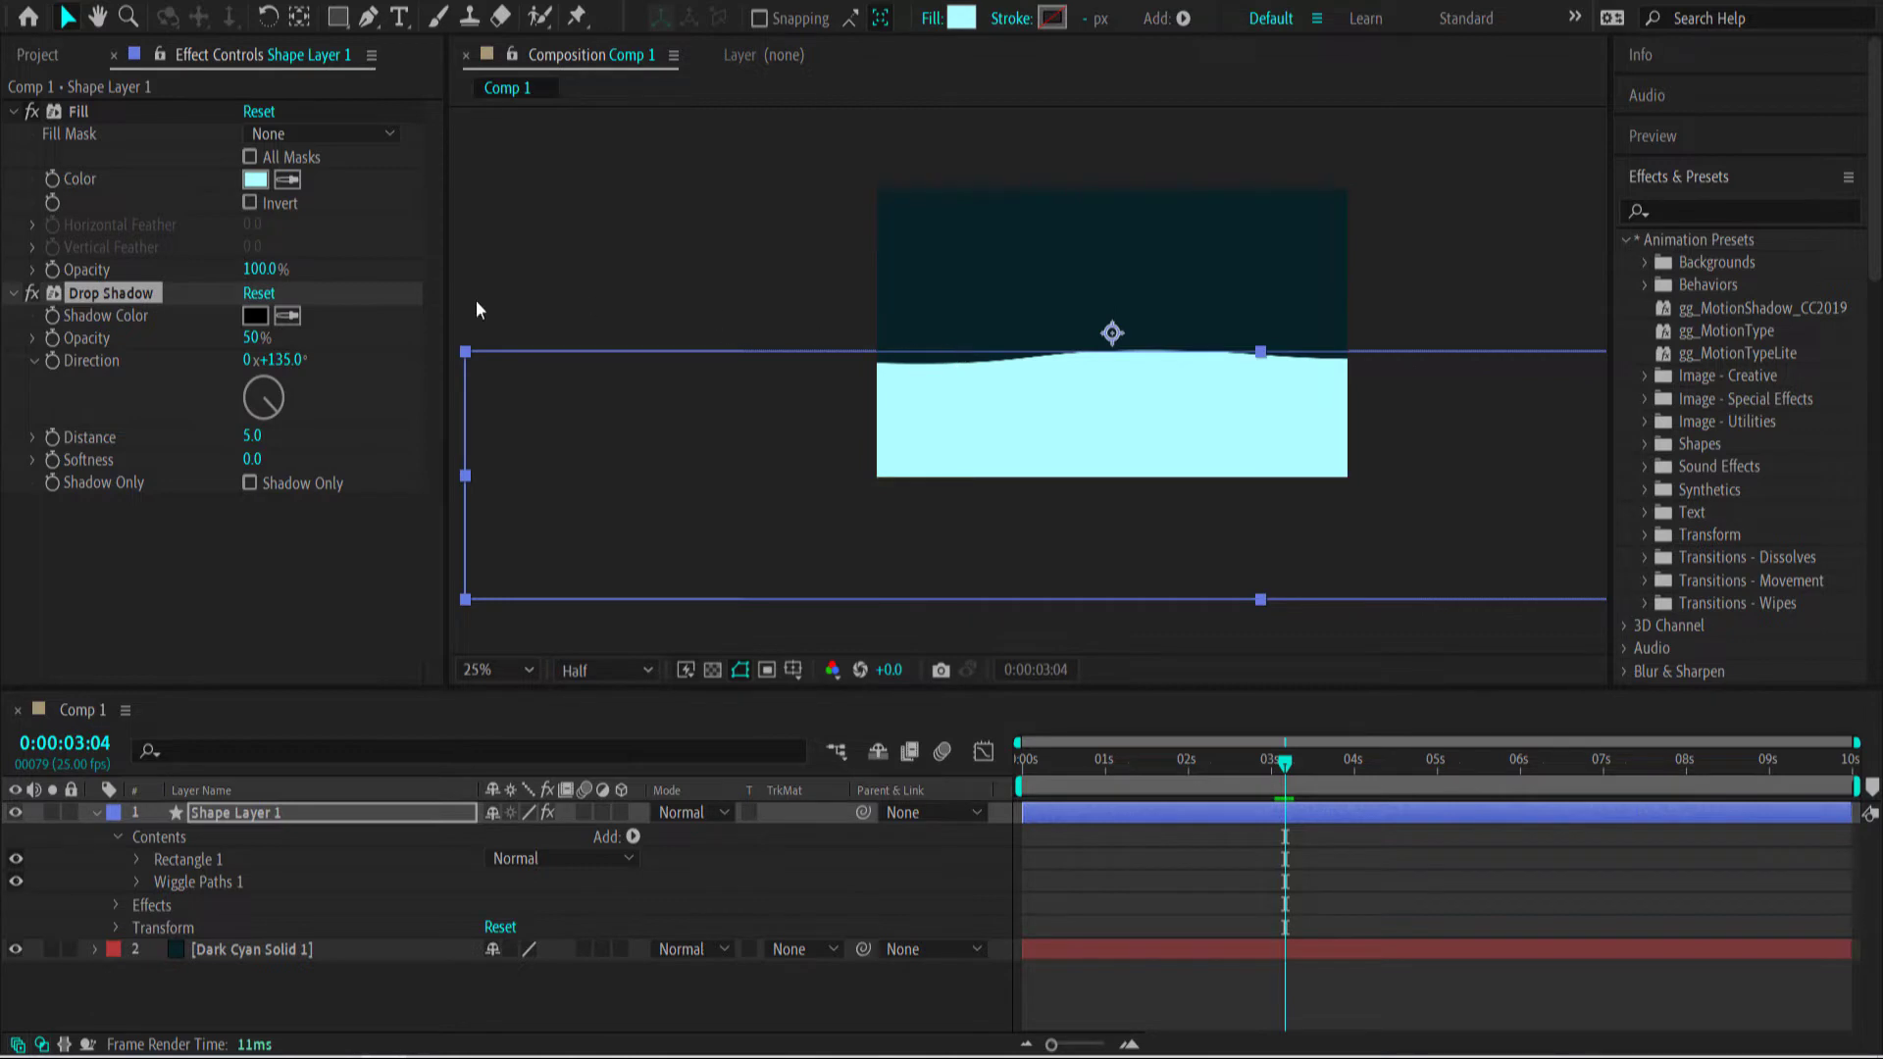
click(283, 361)
text(0)
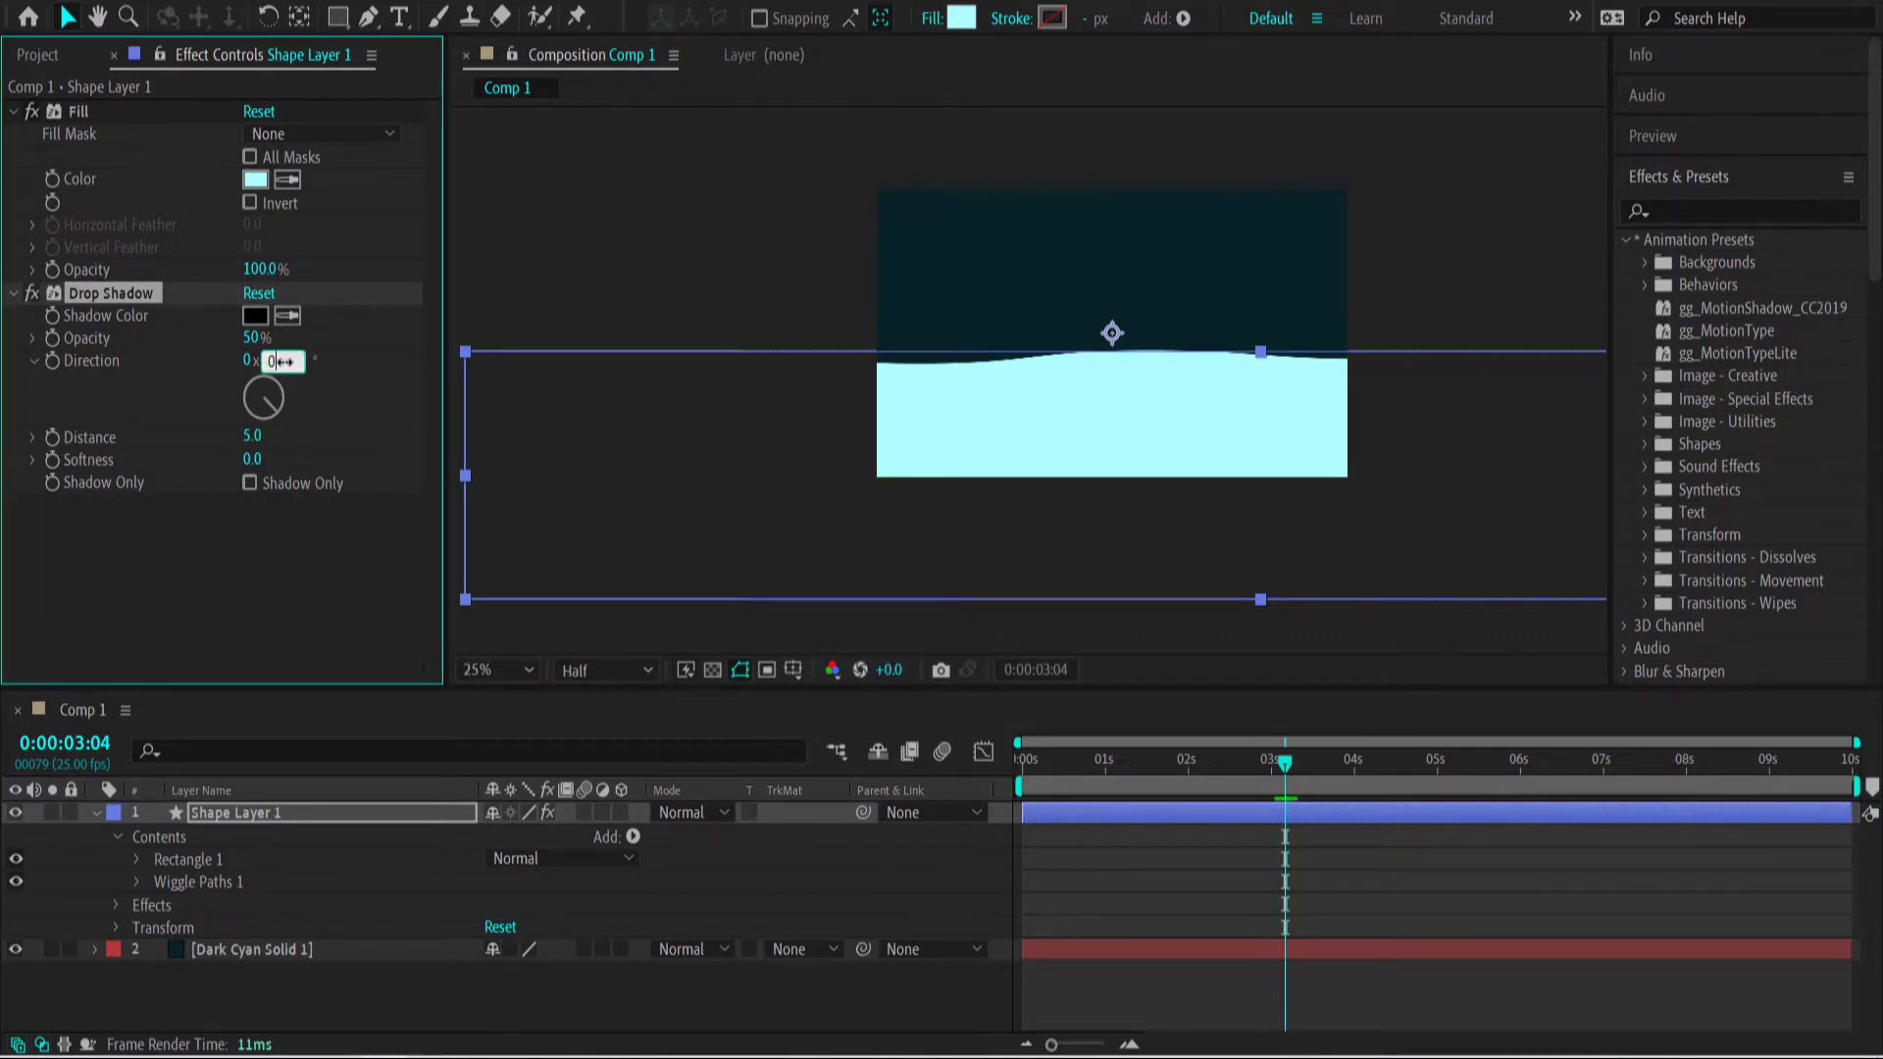
key(Return)
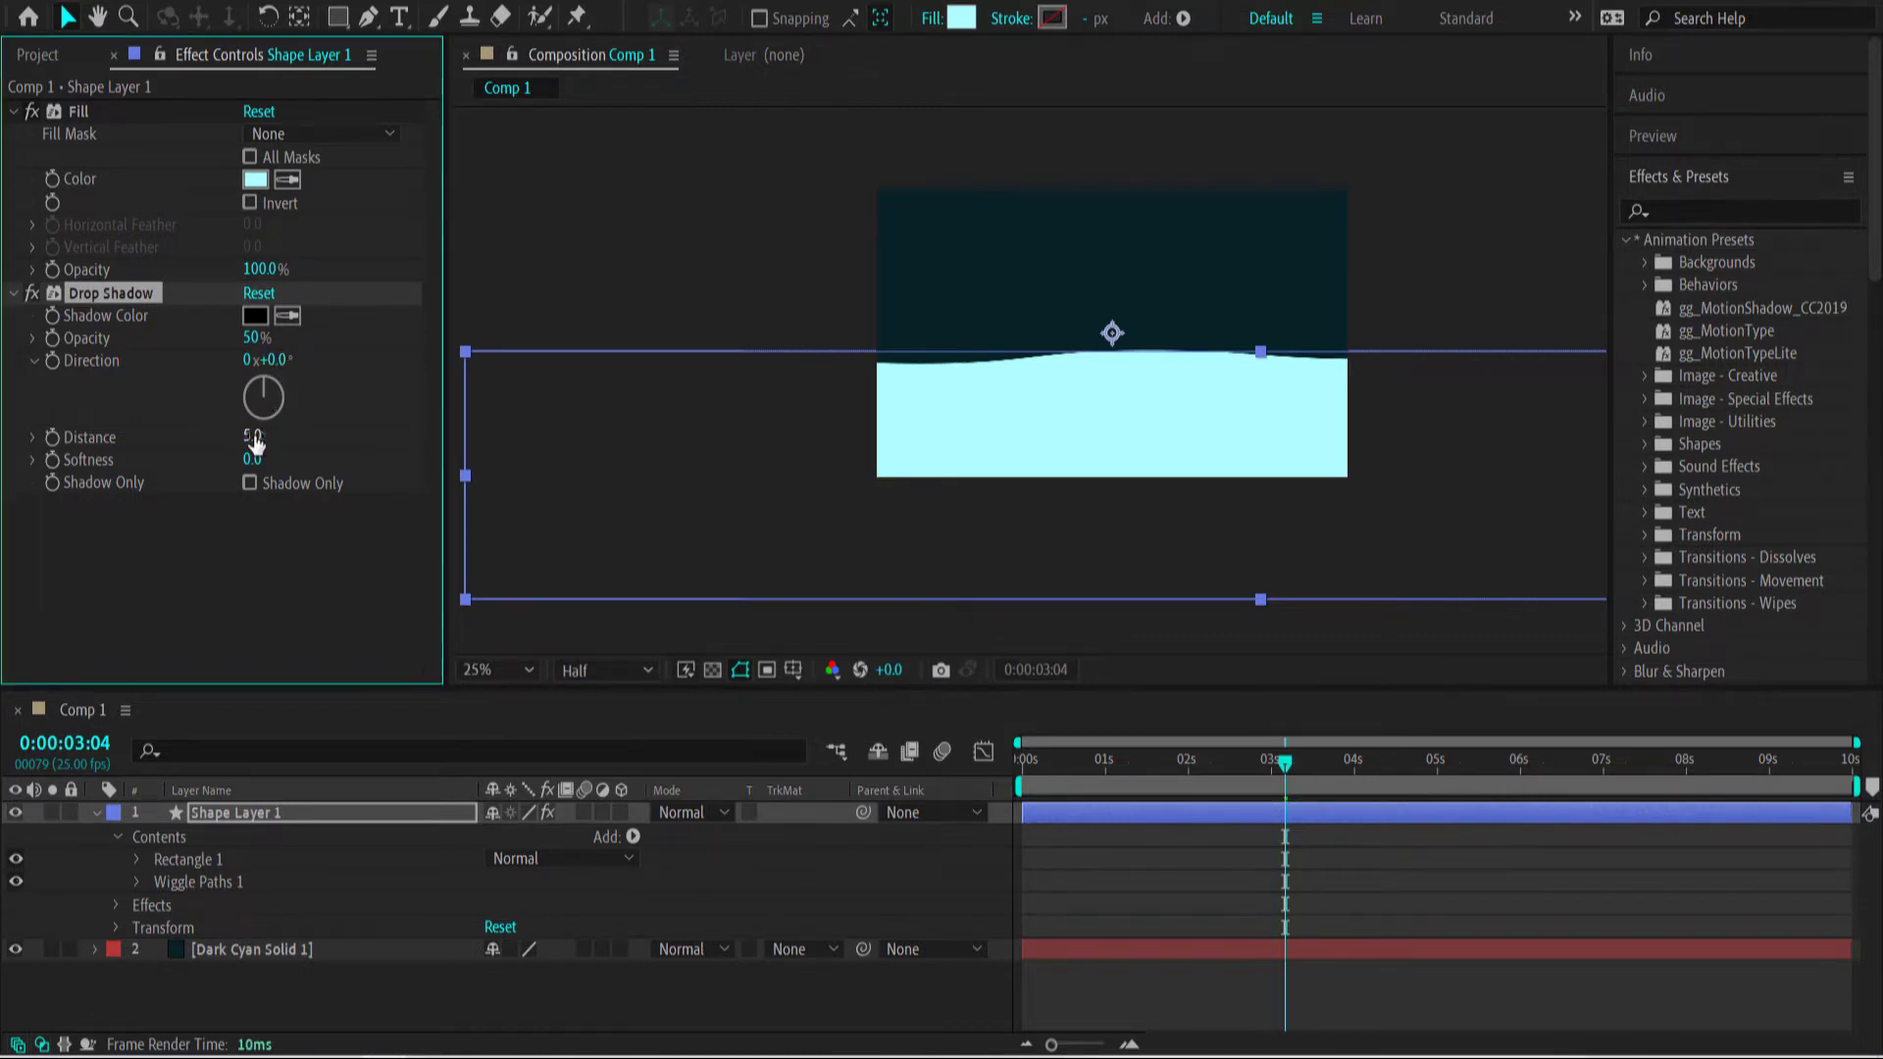
Set the drop shadow's distance to 25 and softness to 200.
click(253, 436)
text(25)
key(Return)
click(254, 459)
text(200)
key(Return)
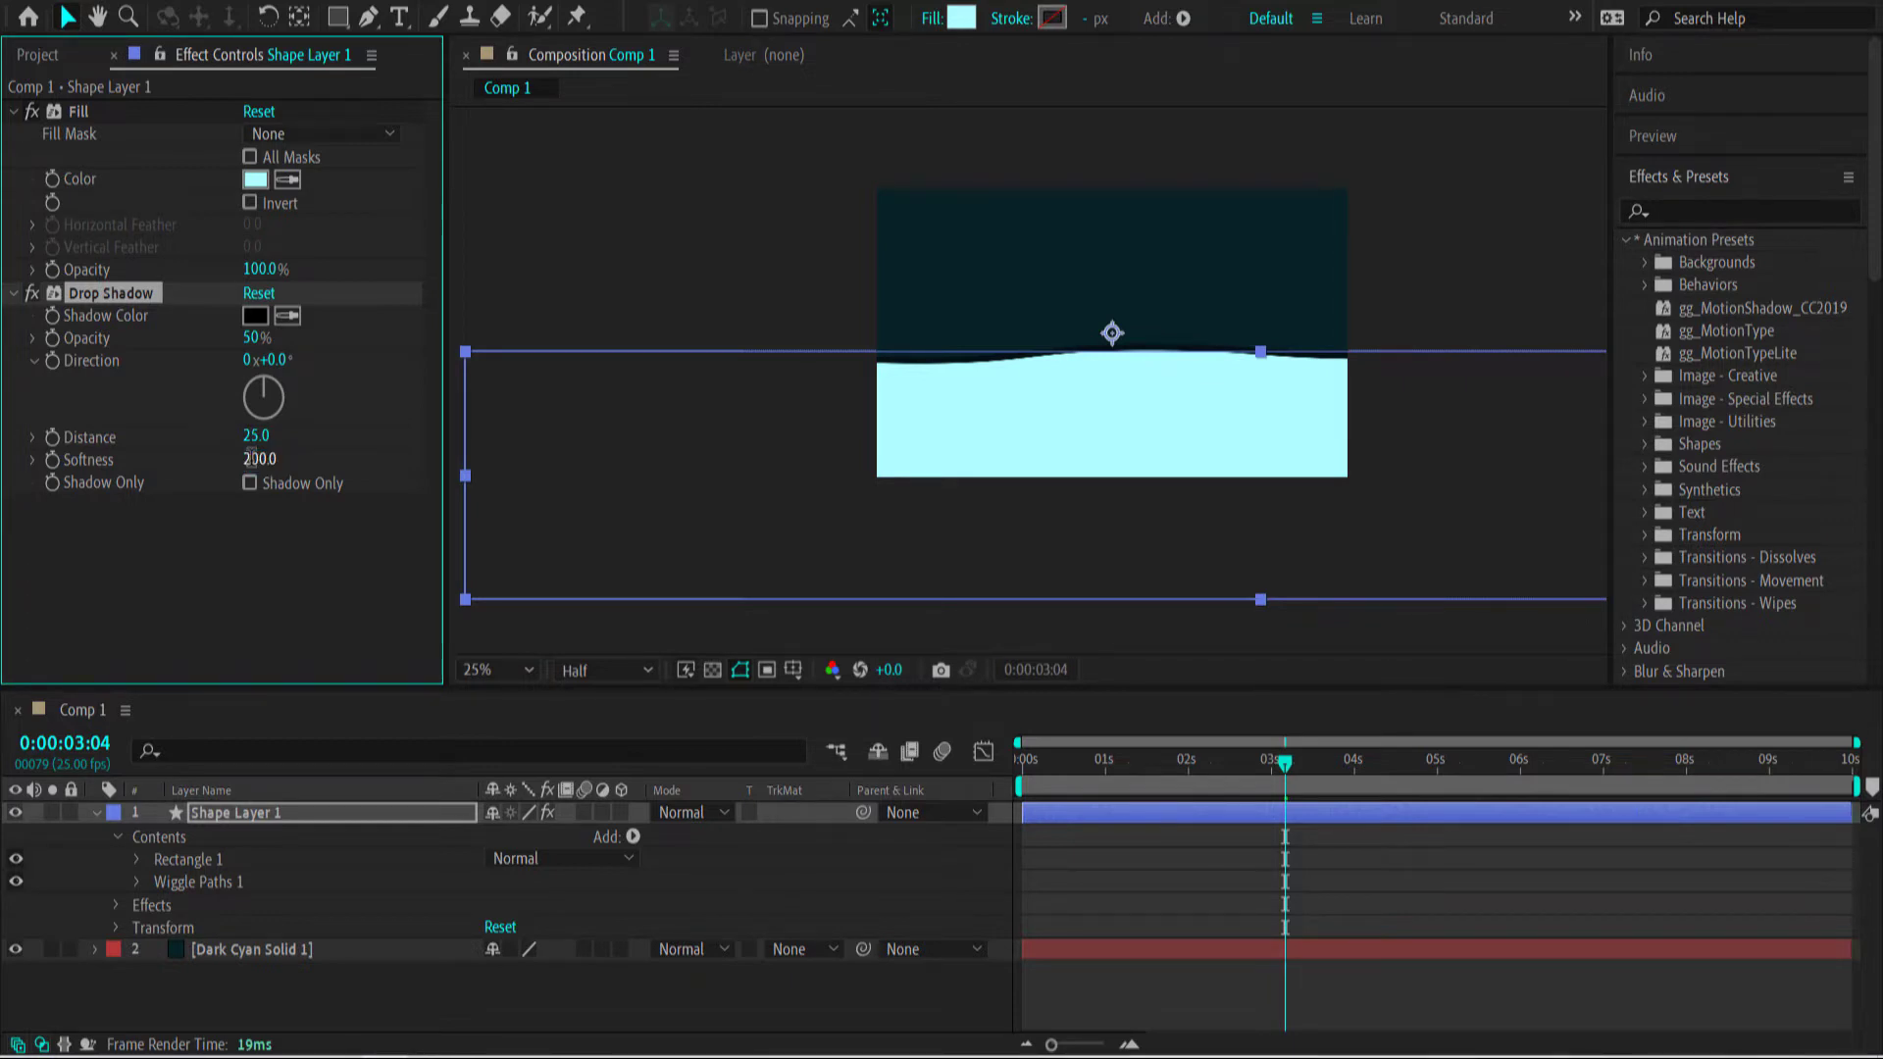
scroll(957, 359, up, 2)
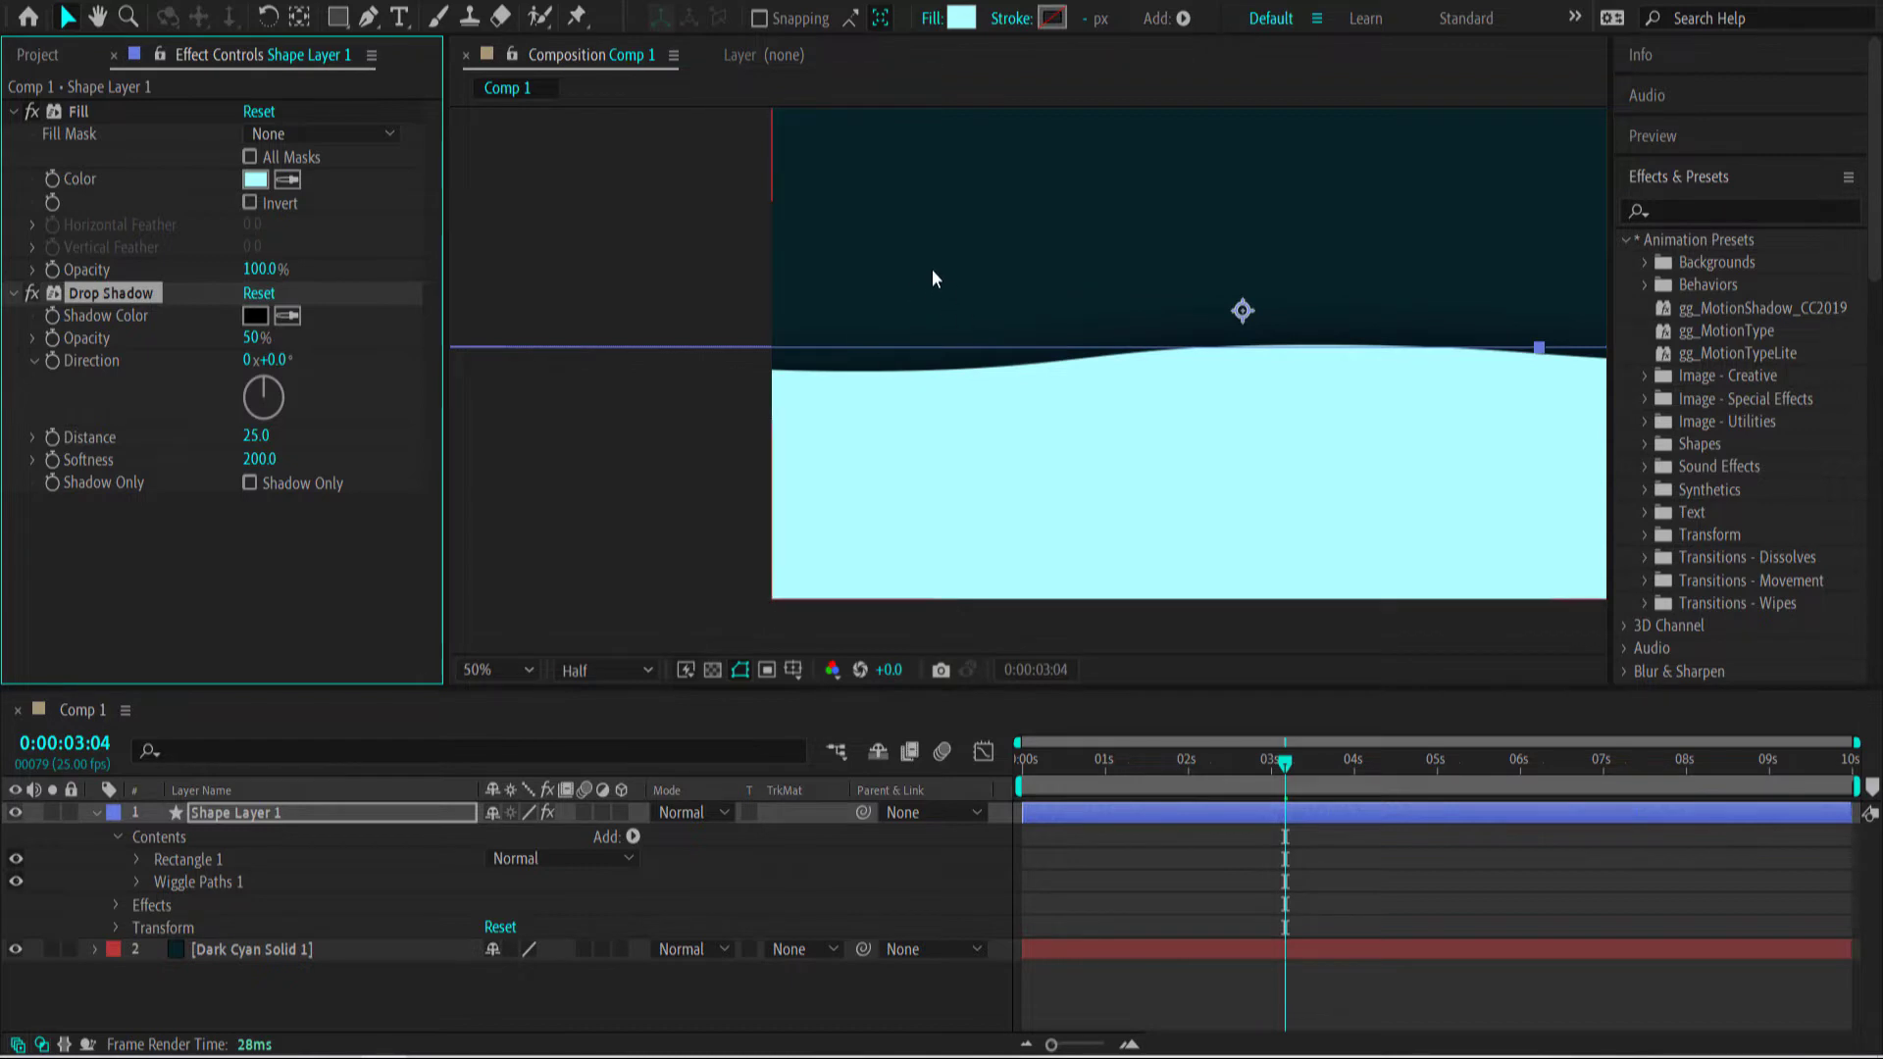
scroll(940, 258, down, 2)
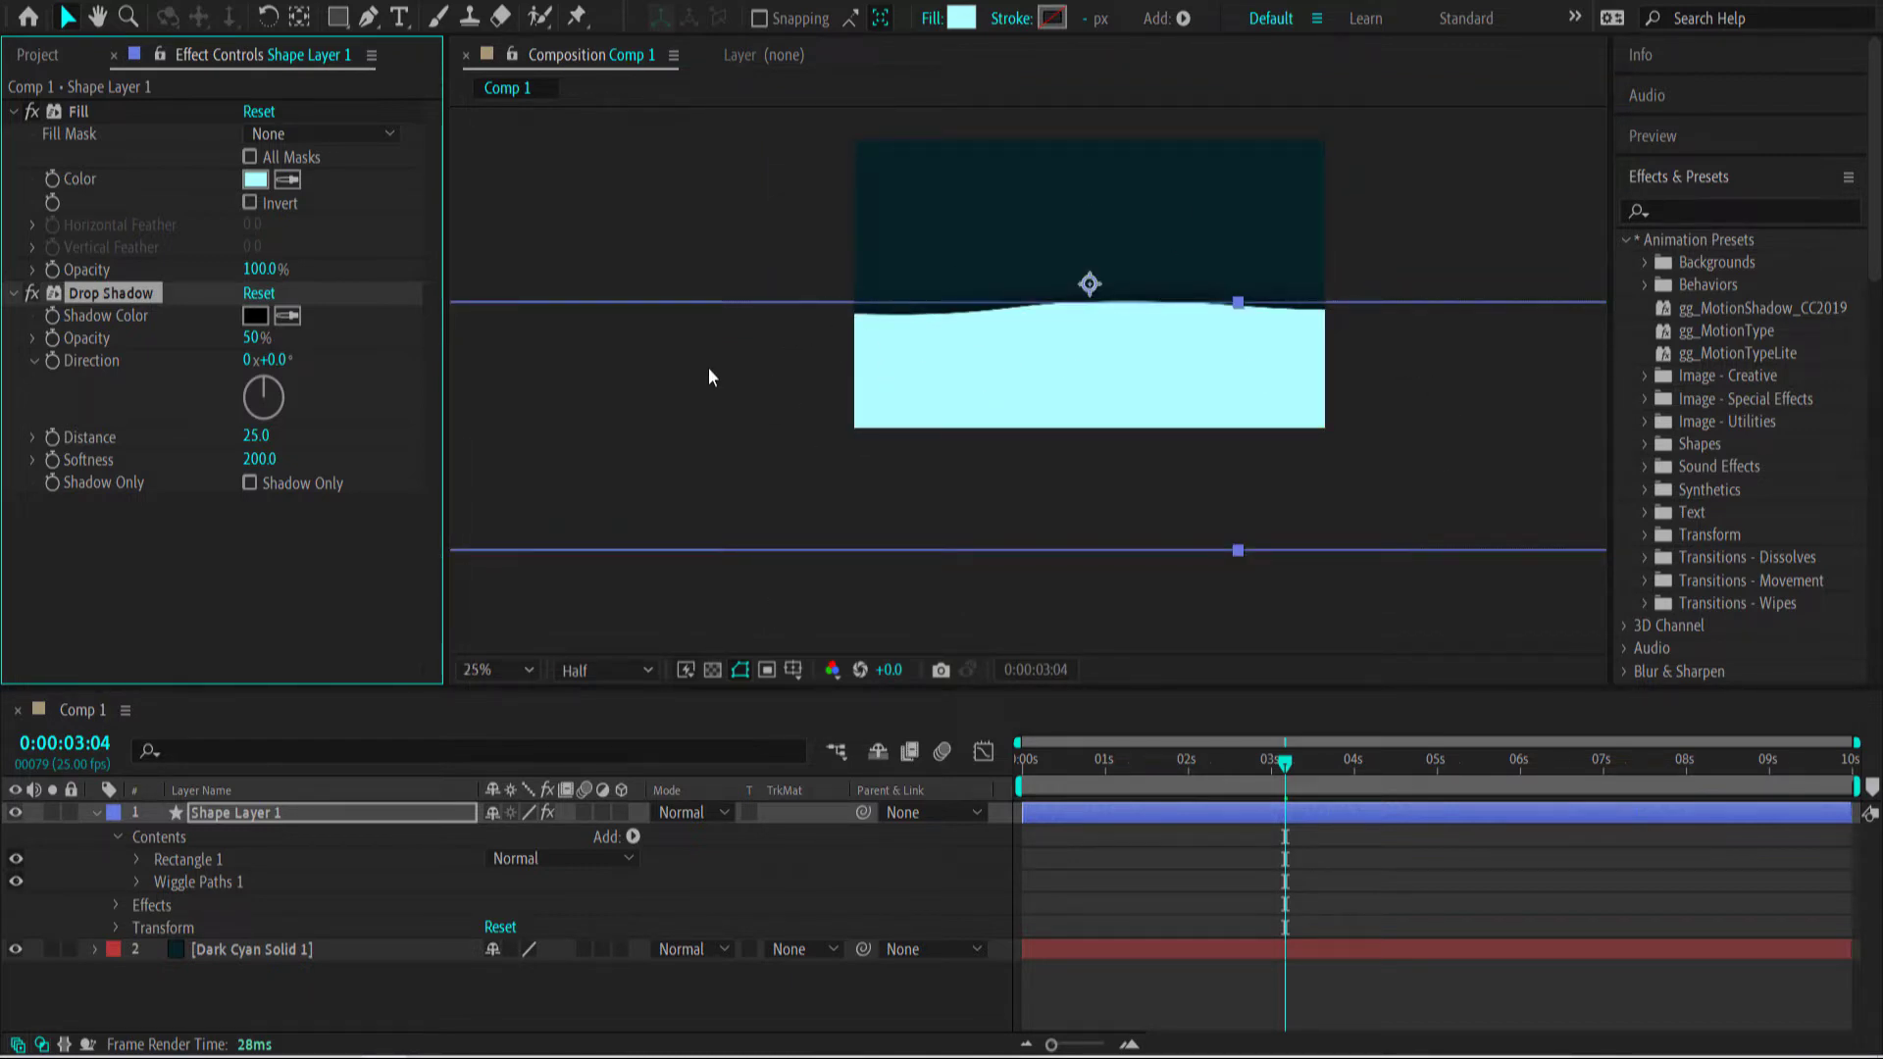
click(328, 997)
click(250, 813)
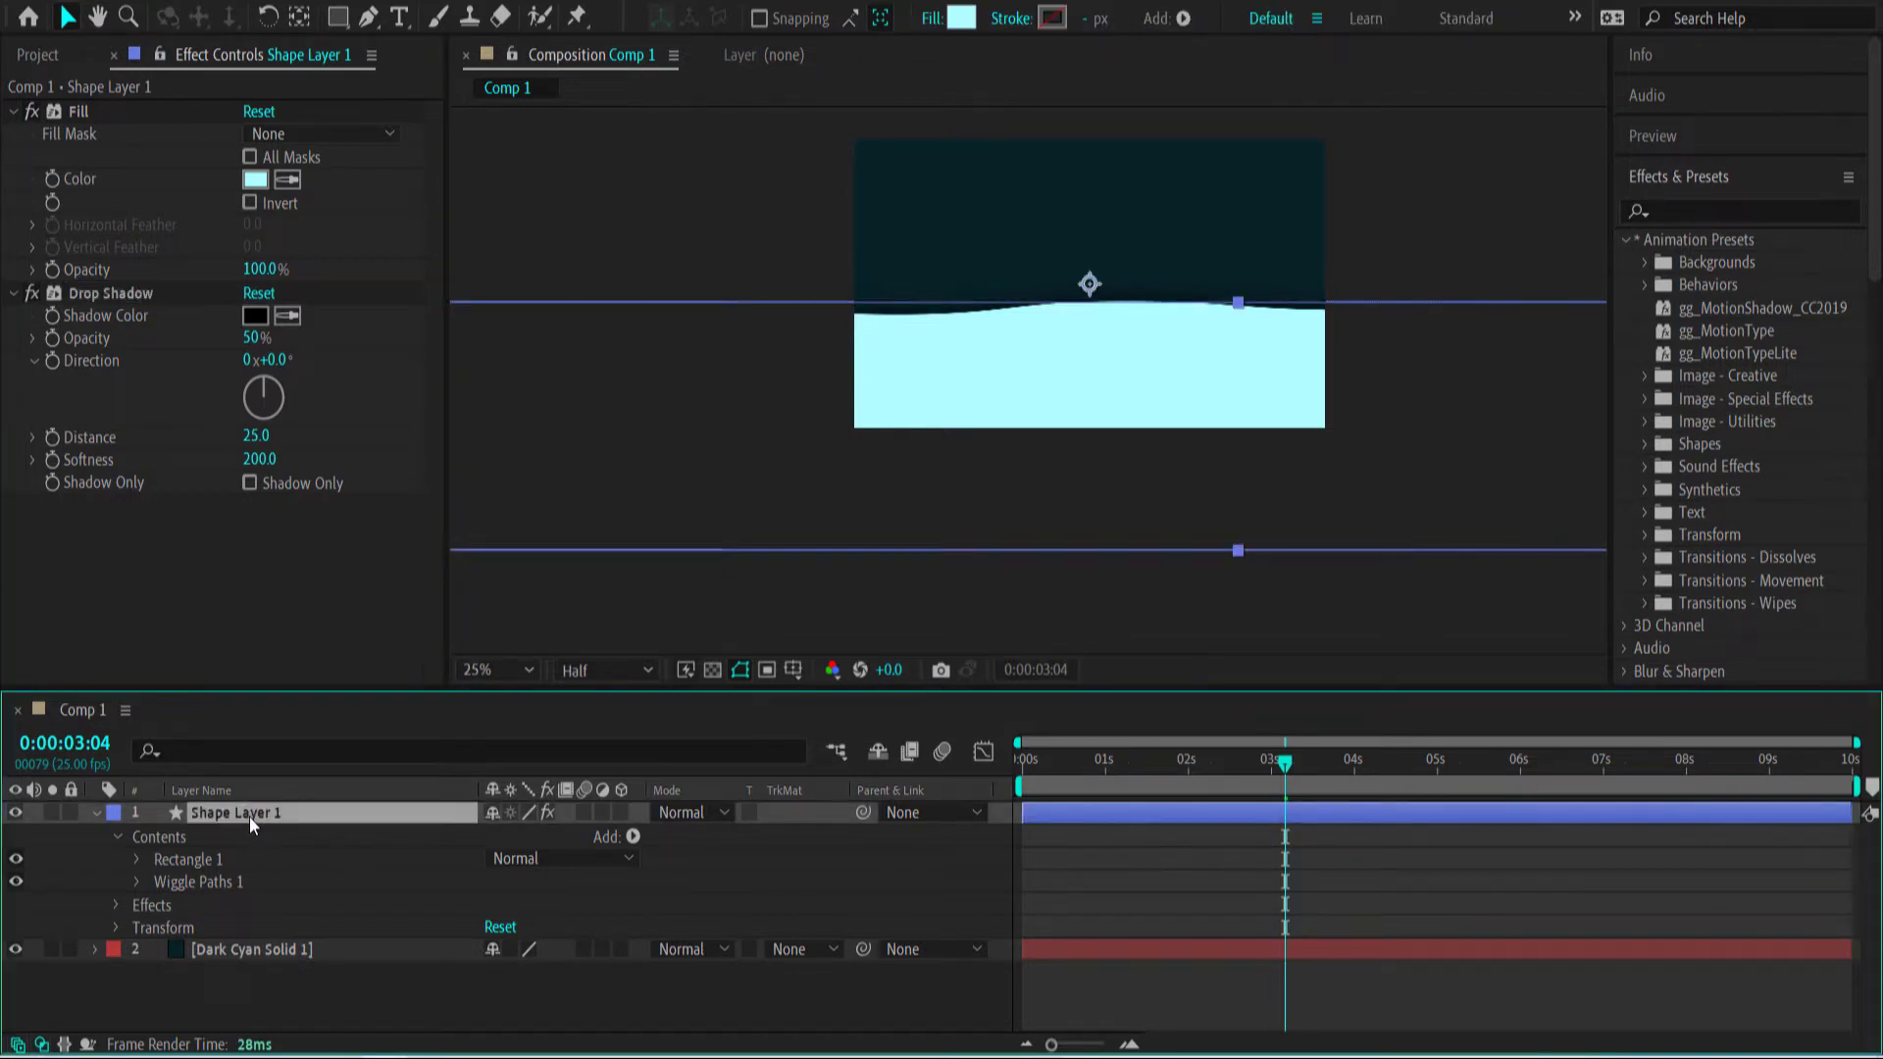
Duplicate Shape Layer 1 and move the copy slightly lower in the composition.
key(ctrl+d)
click(1127, 350)
drag(1127, 353, 1123, 416)
key(shift+Up)
key(shift+Up)
key(shift+Up)
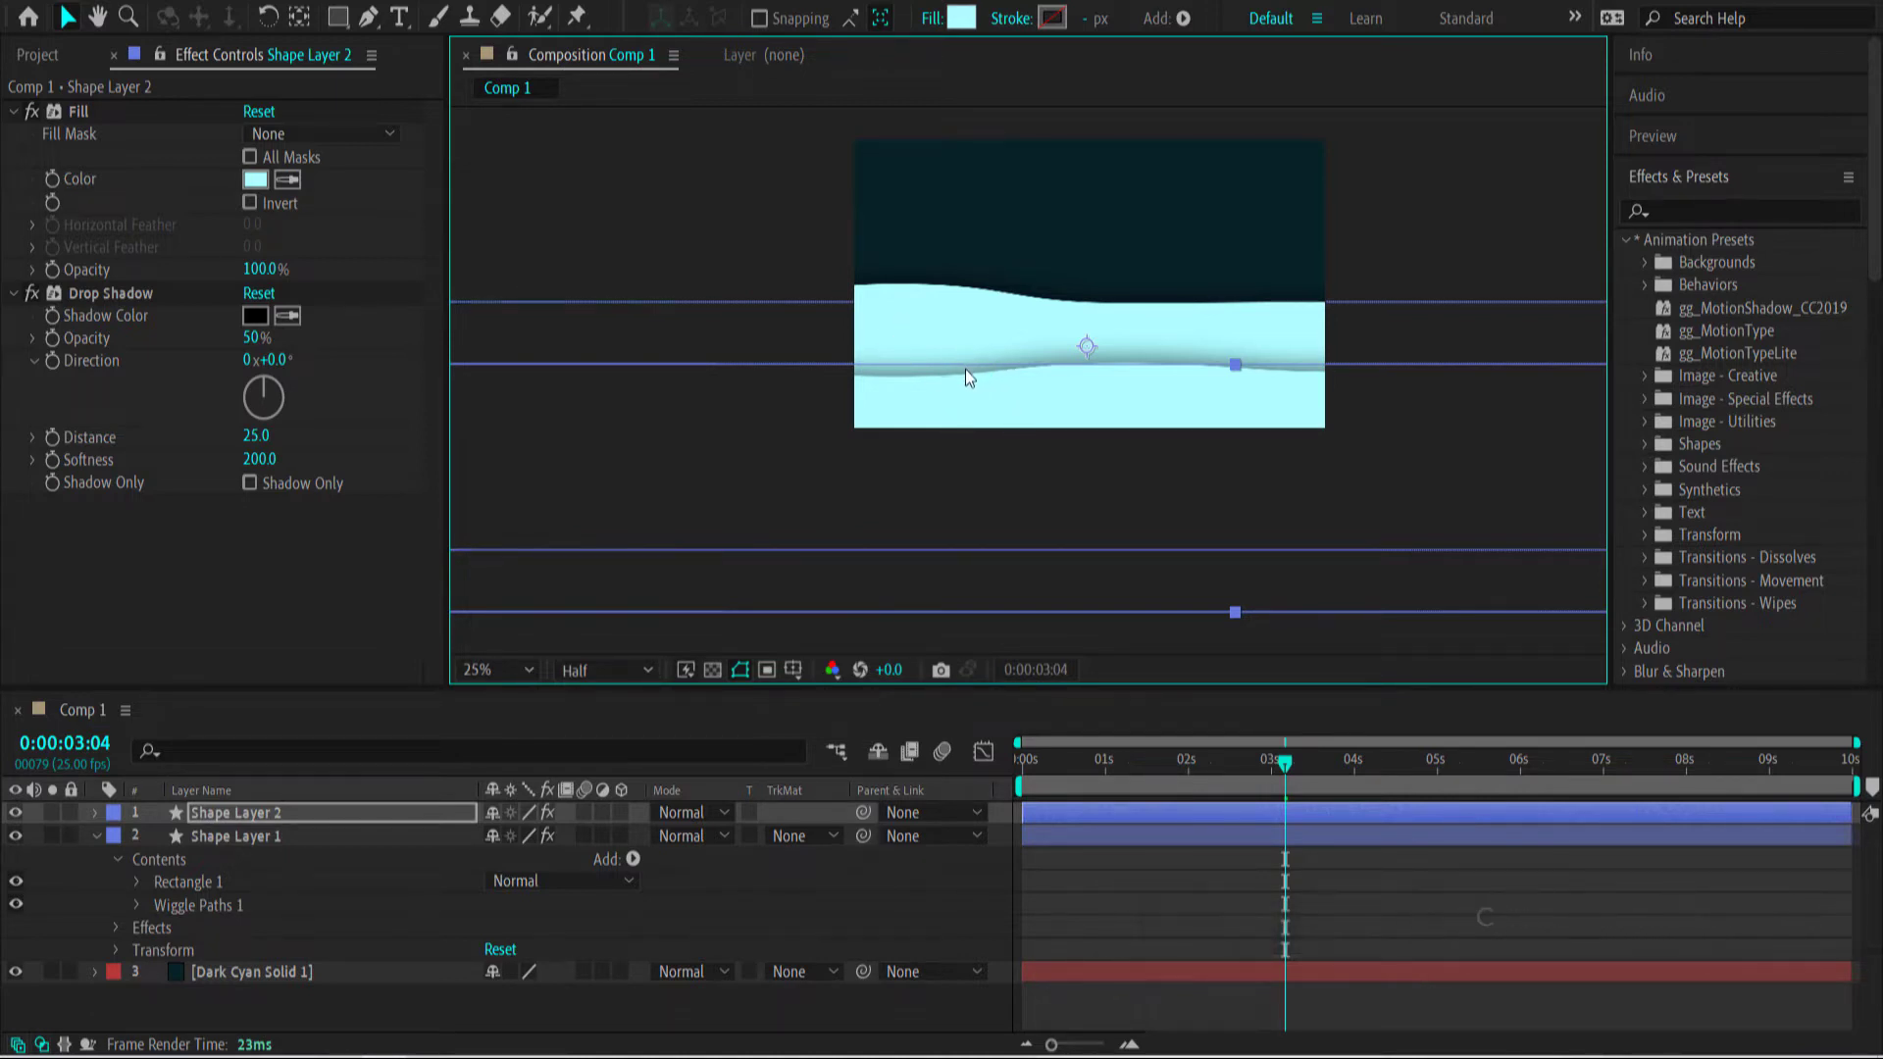
scroll(965, 368, up, 2)
scroll(1043, 378, down, 2)
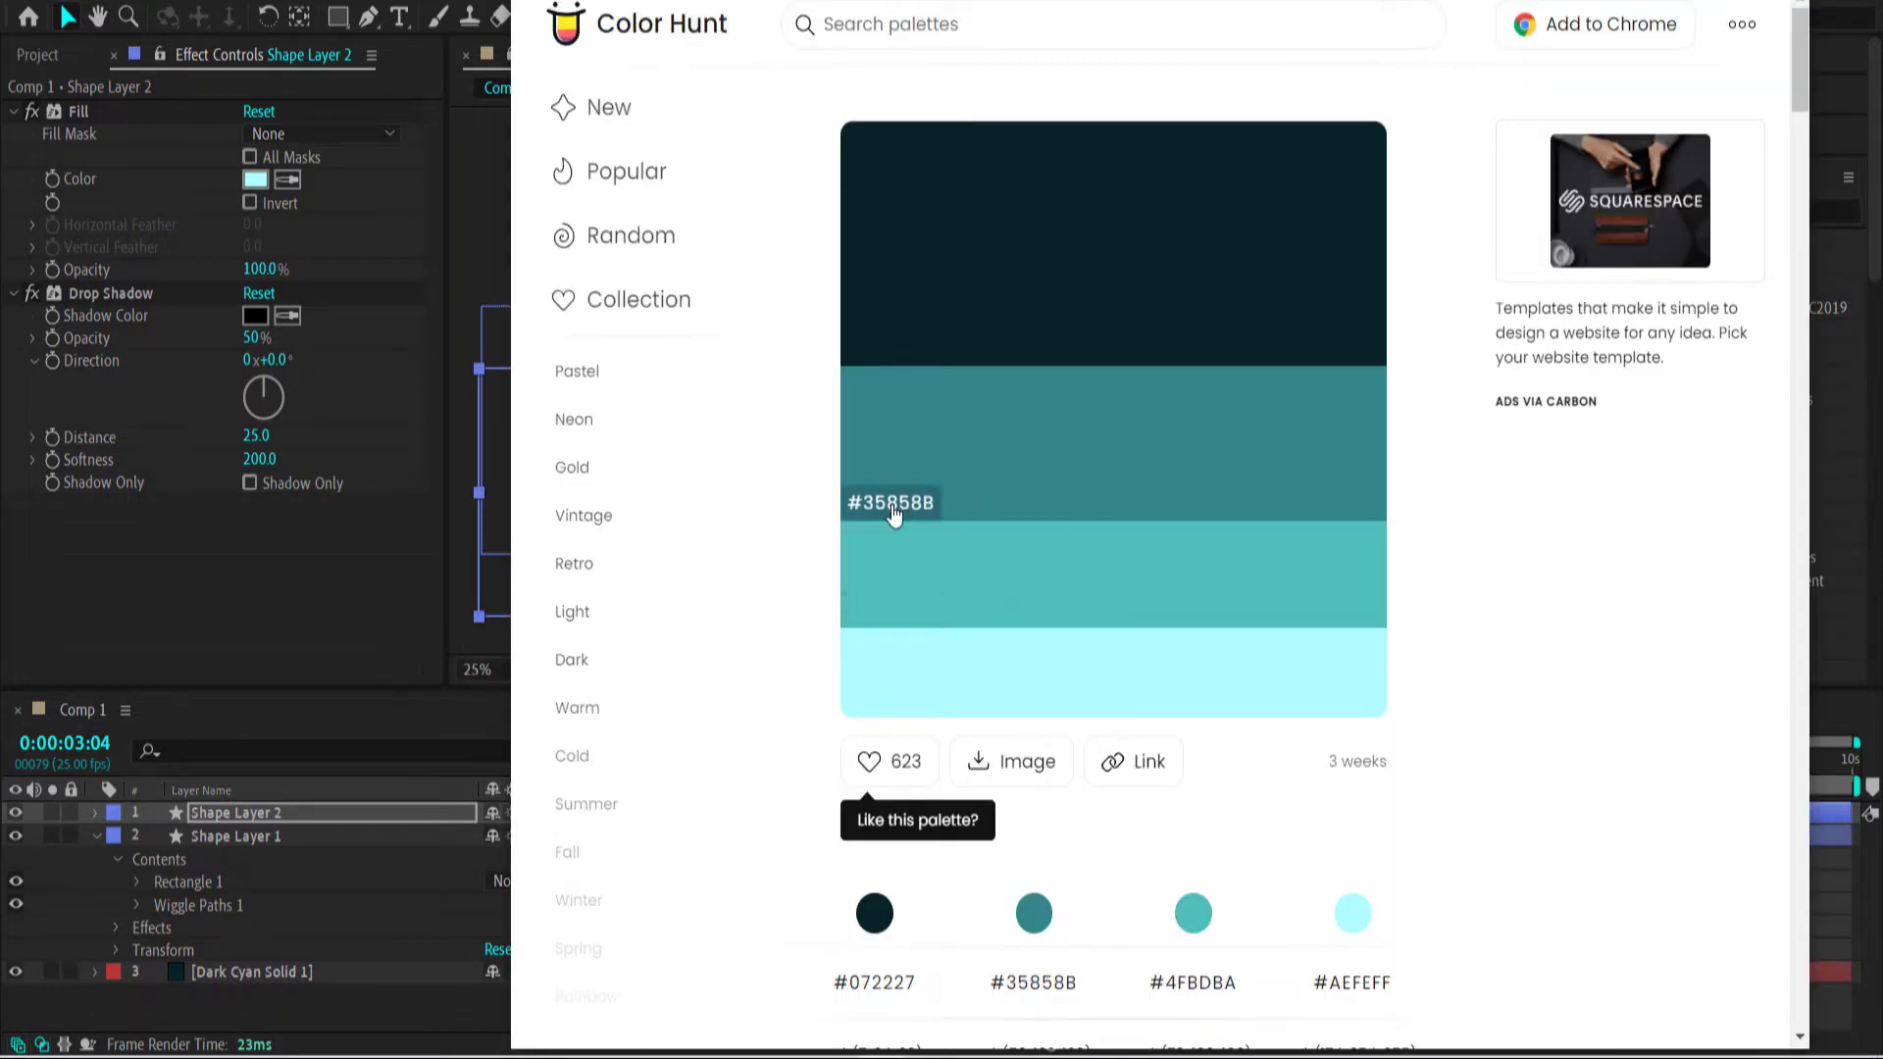
Copy the #4FBDBA teal from the Color Hunt palette for the lower wave's fill.
click(880, 612)
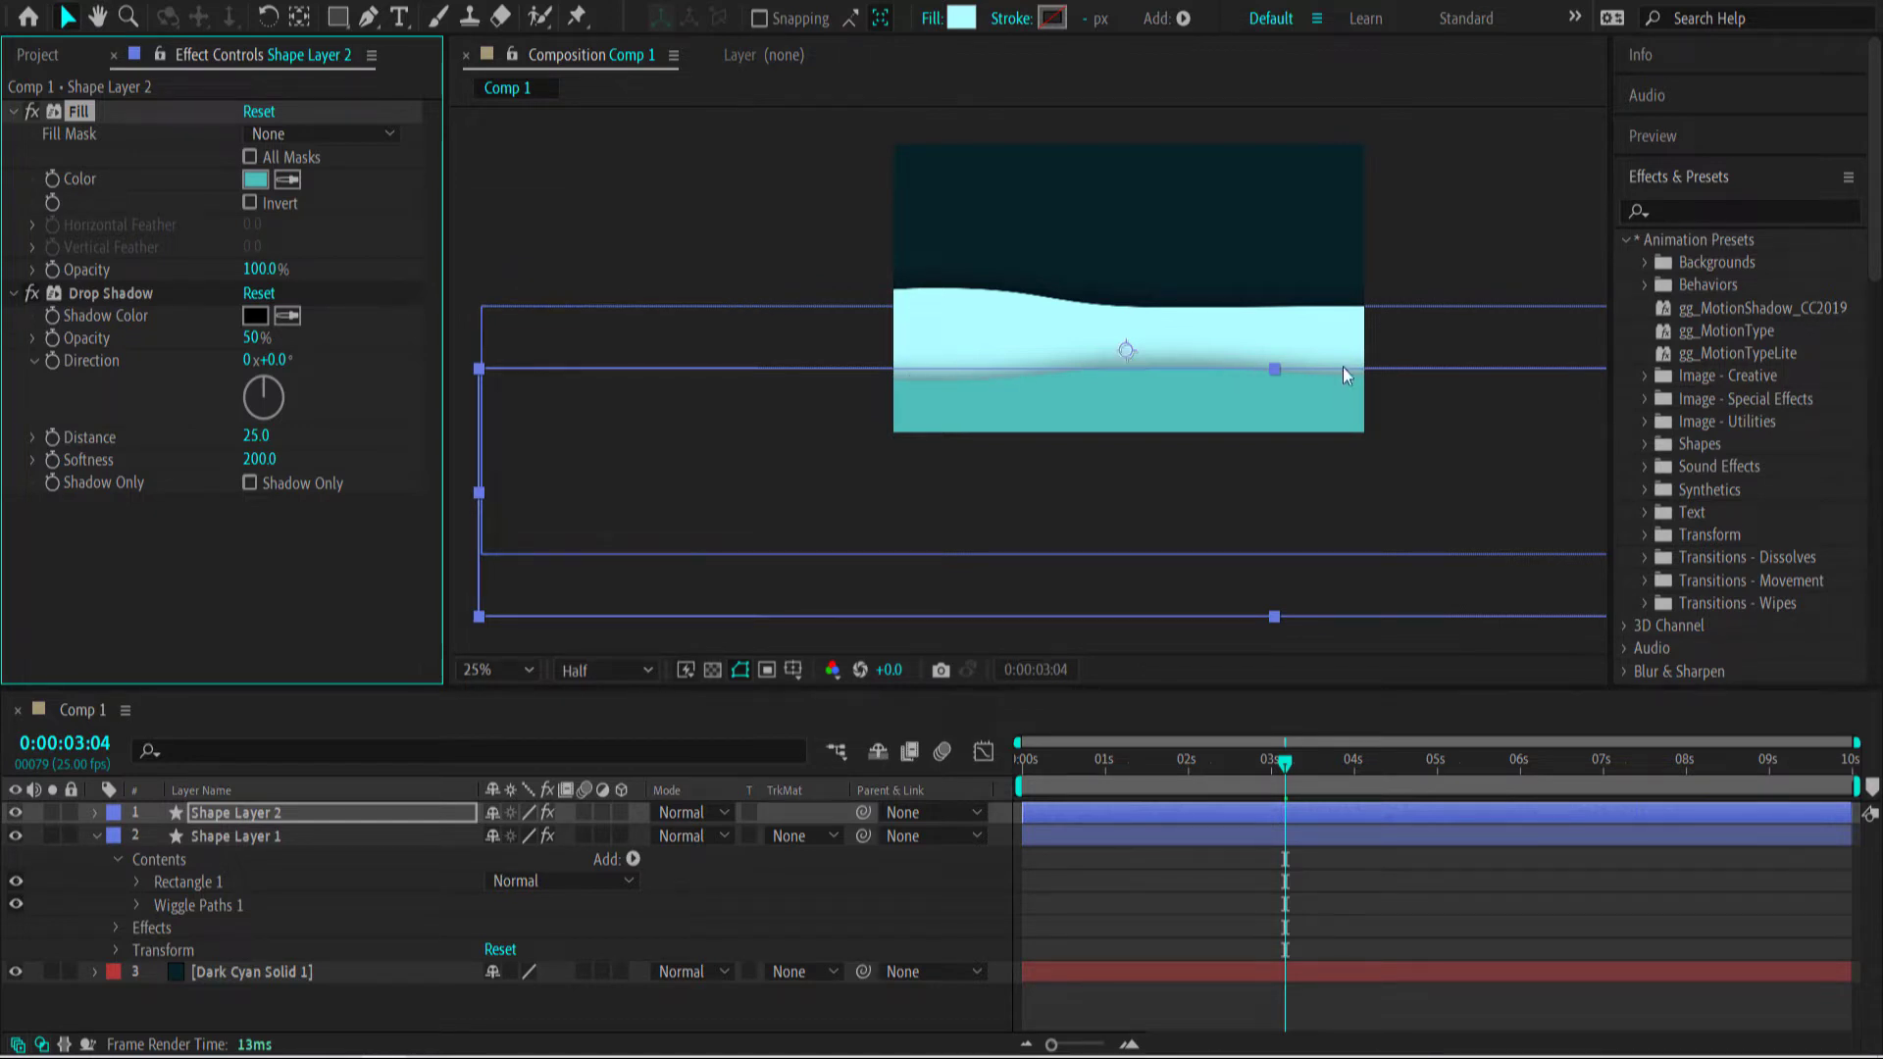
Set Shape Layer 2's Wiggle Paths Random Seed to 50.
drag(1285, 761, 1413, 763)
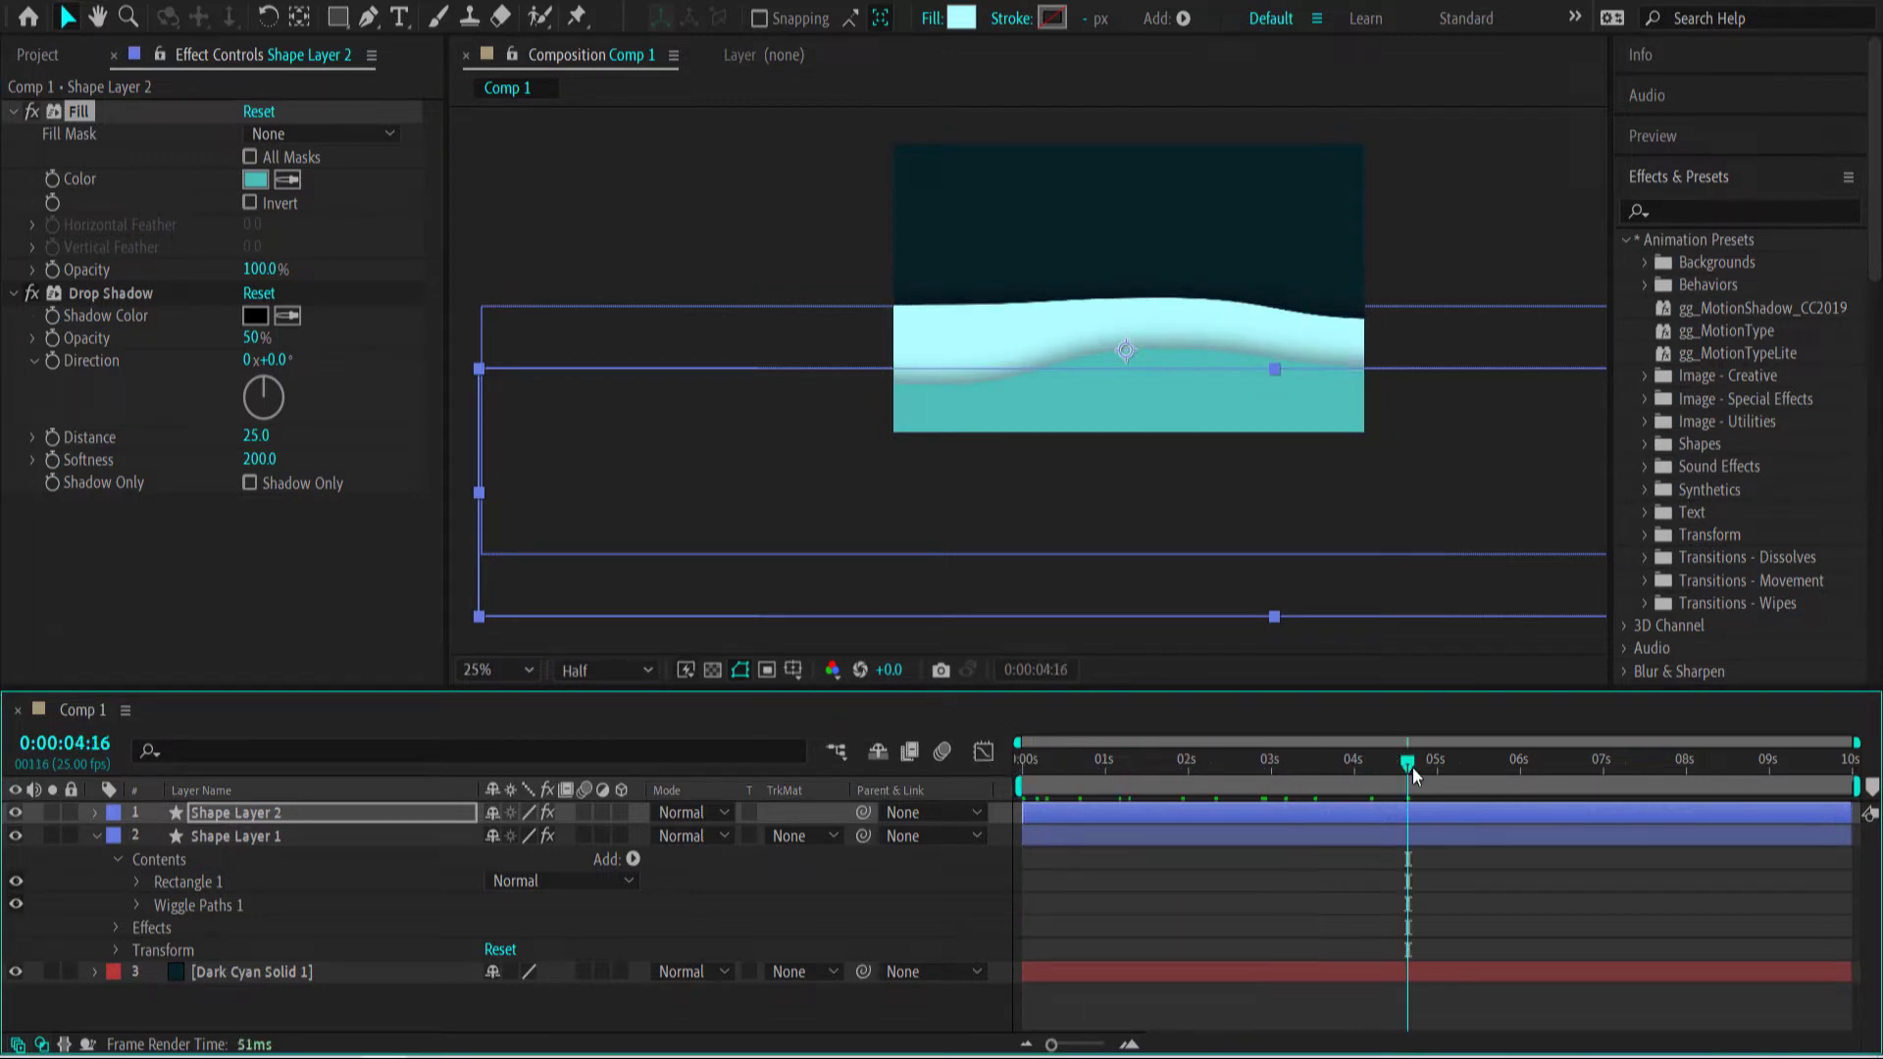
click(95, 813)
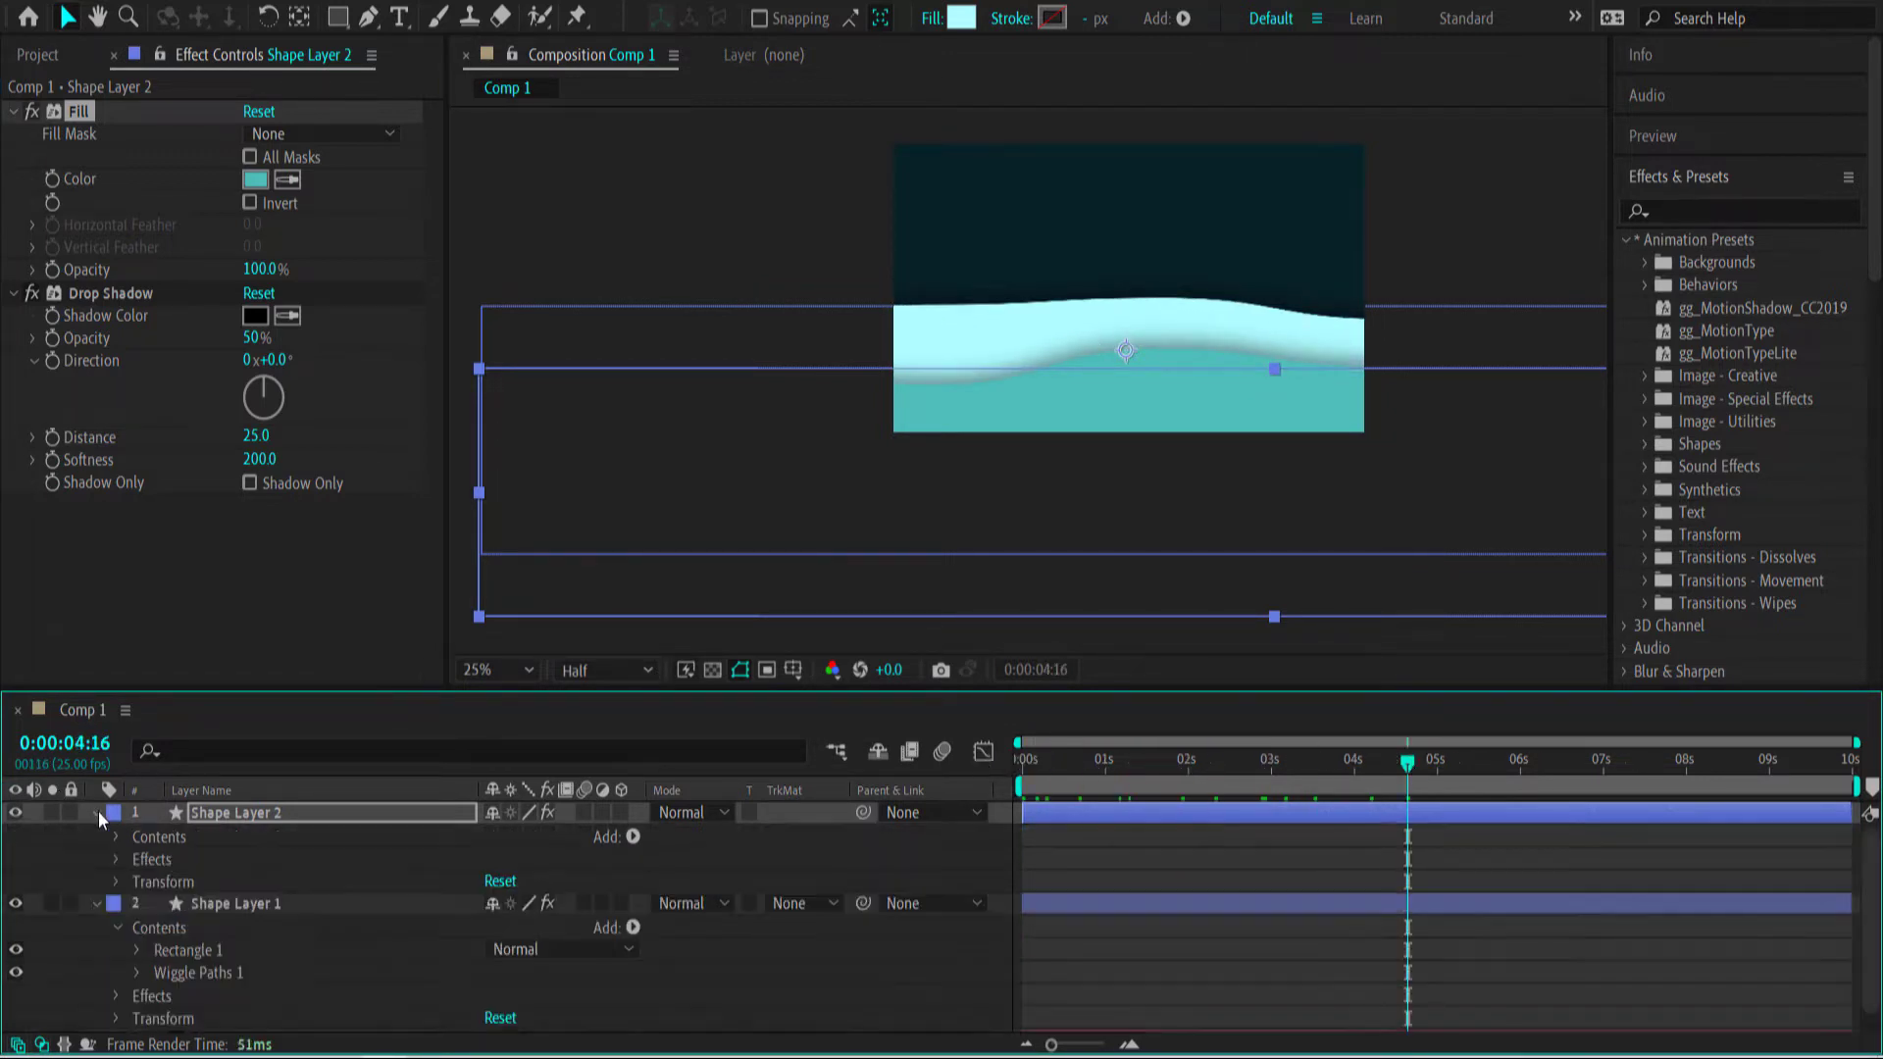
click(115, 836)
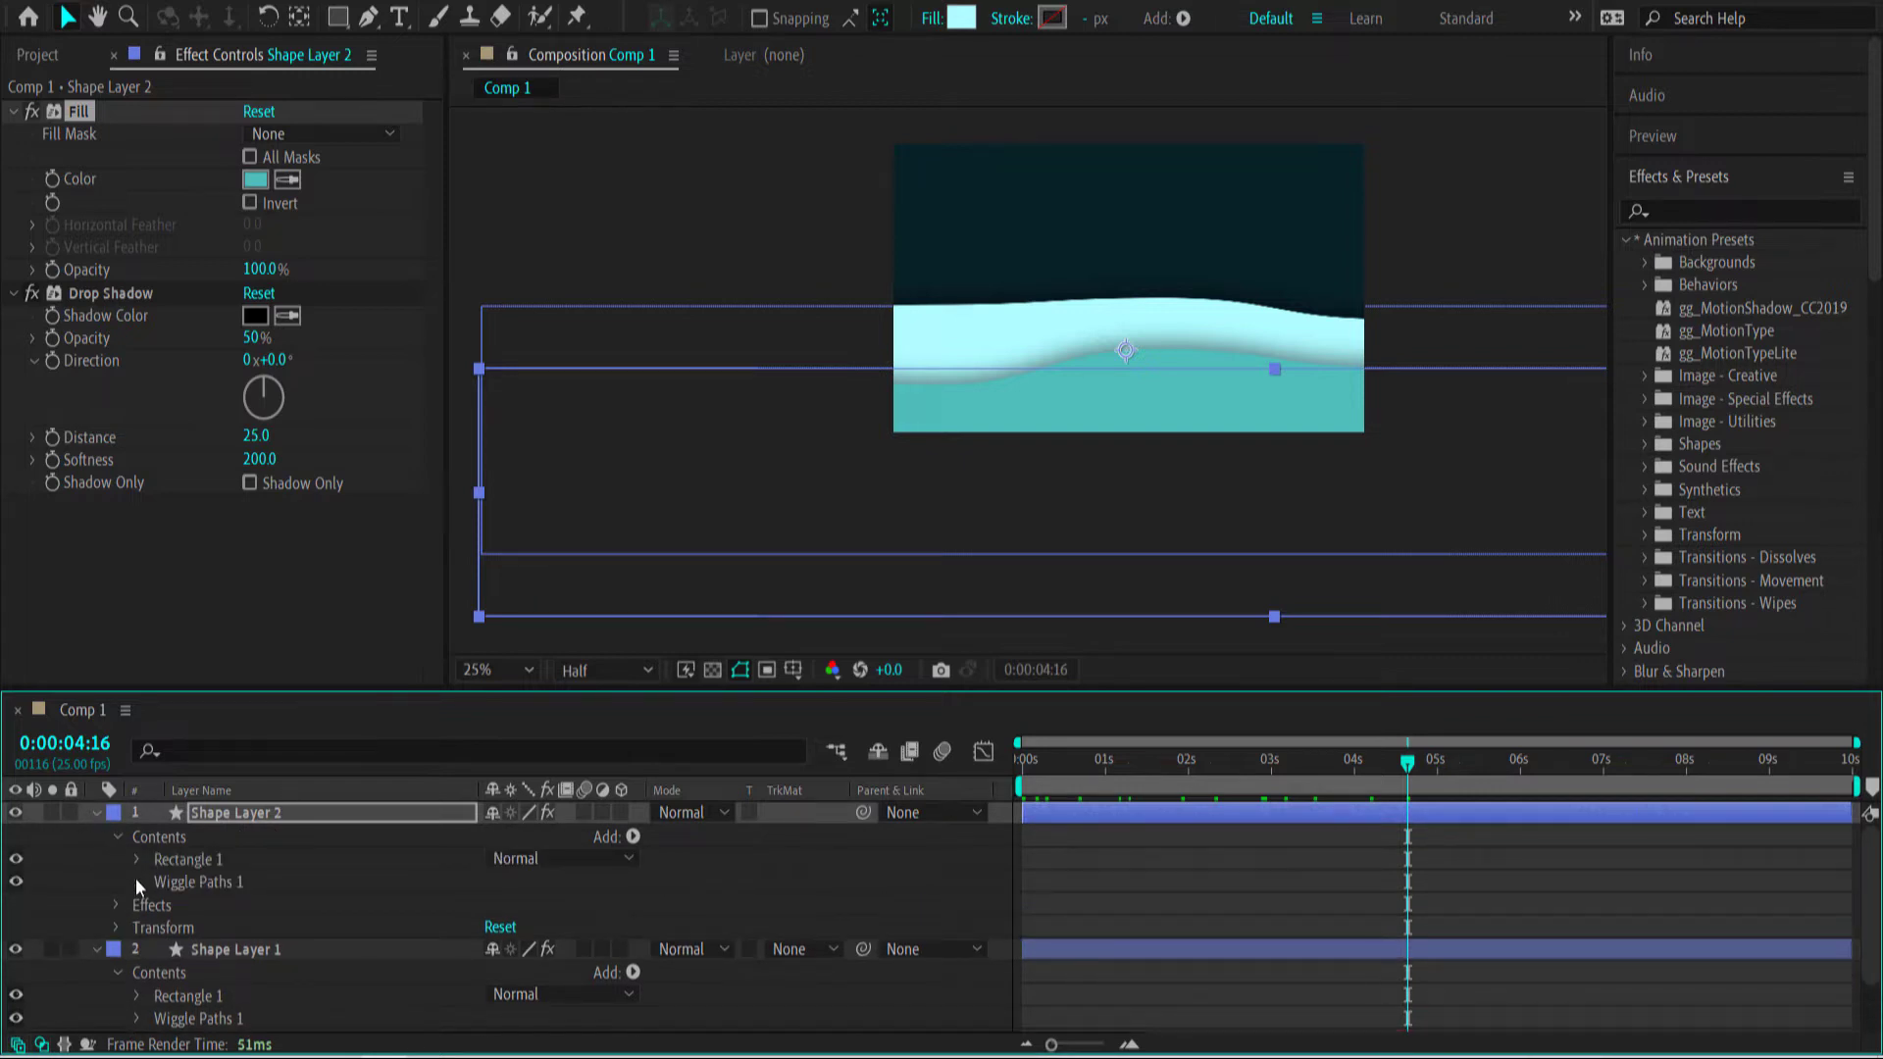
click(137, 881)
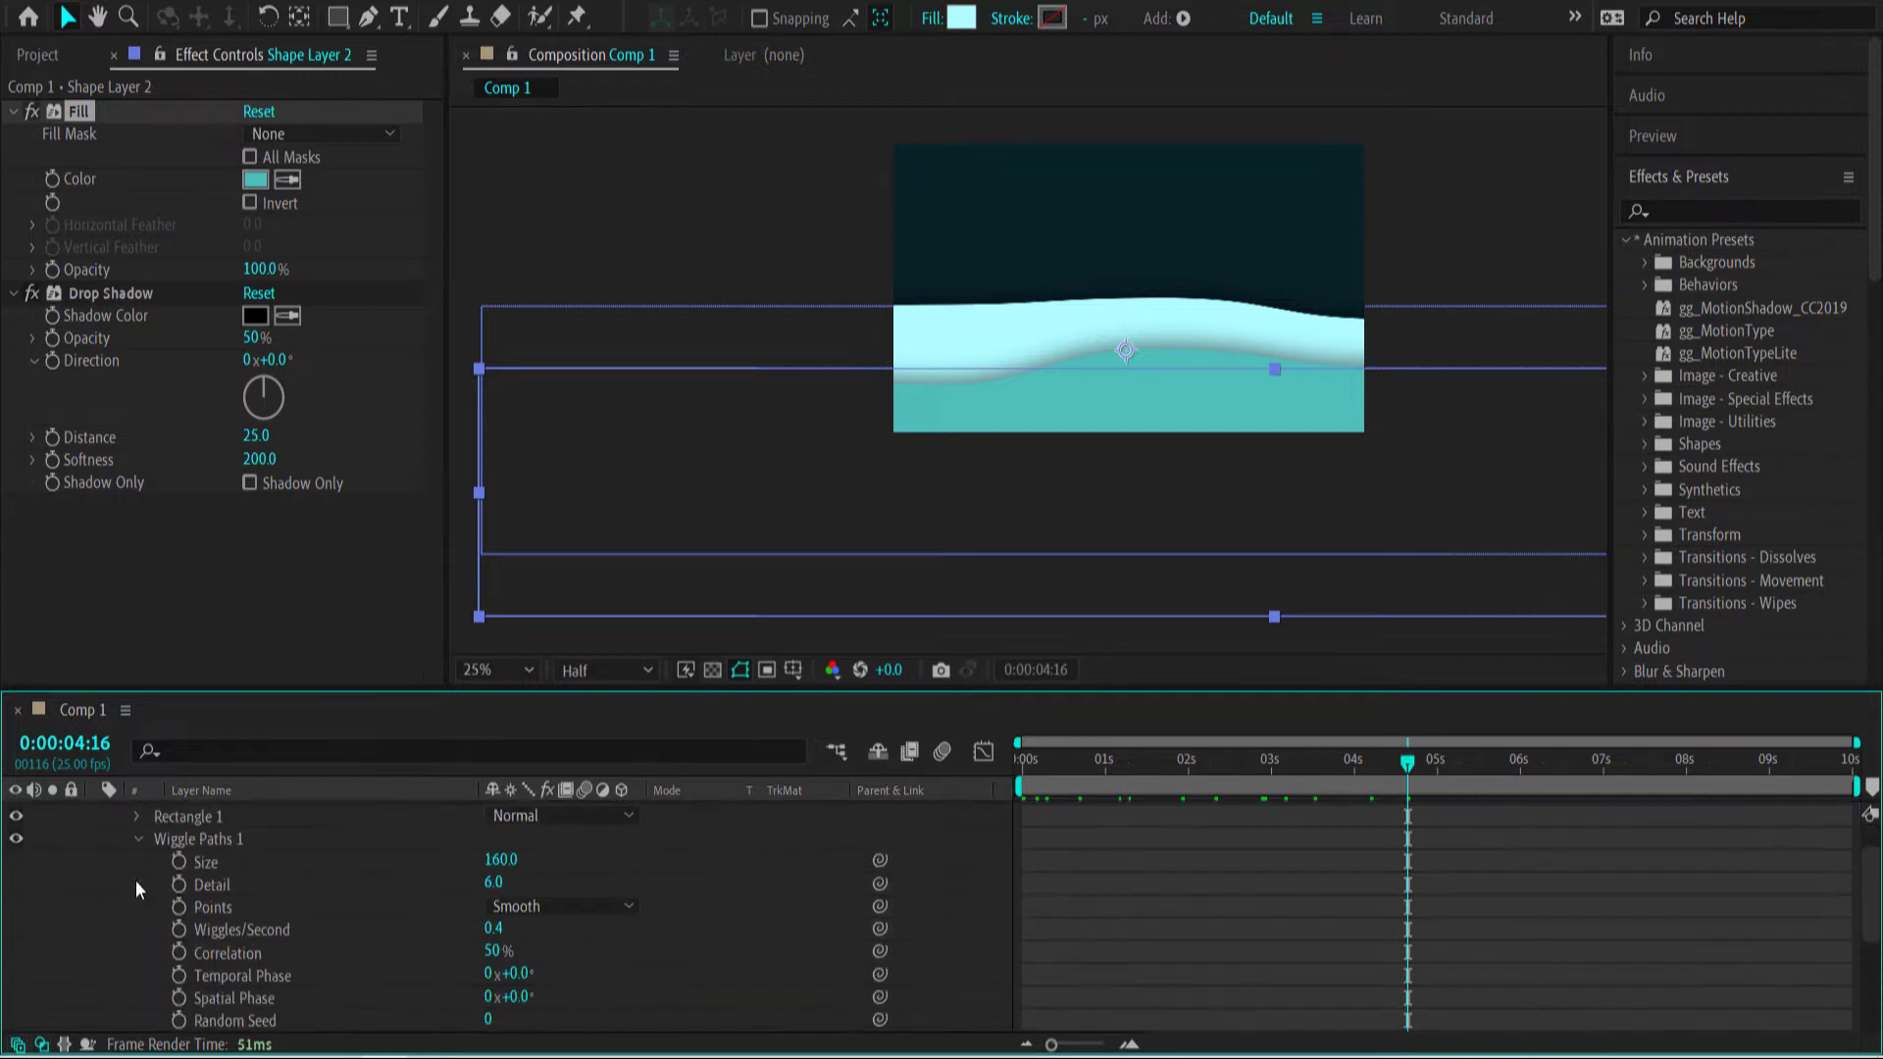
click(488, 1020)
text(50)
key(Return)
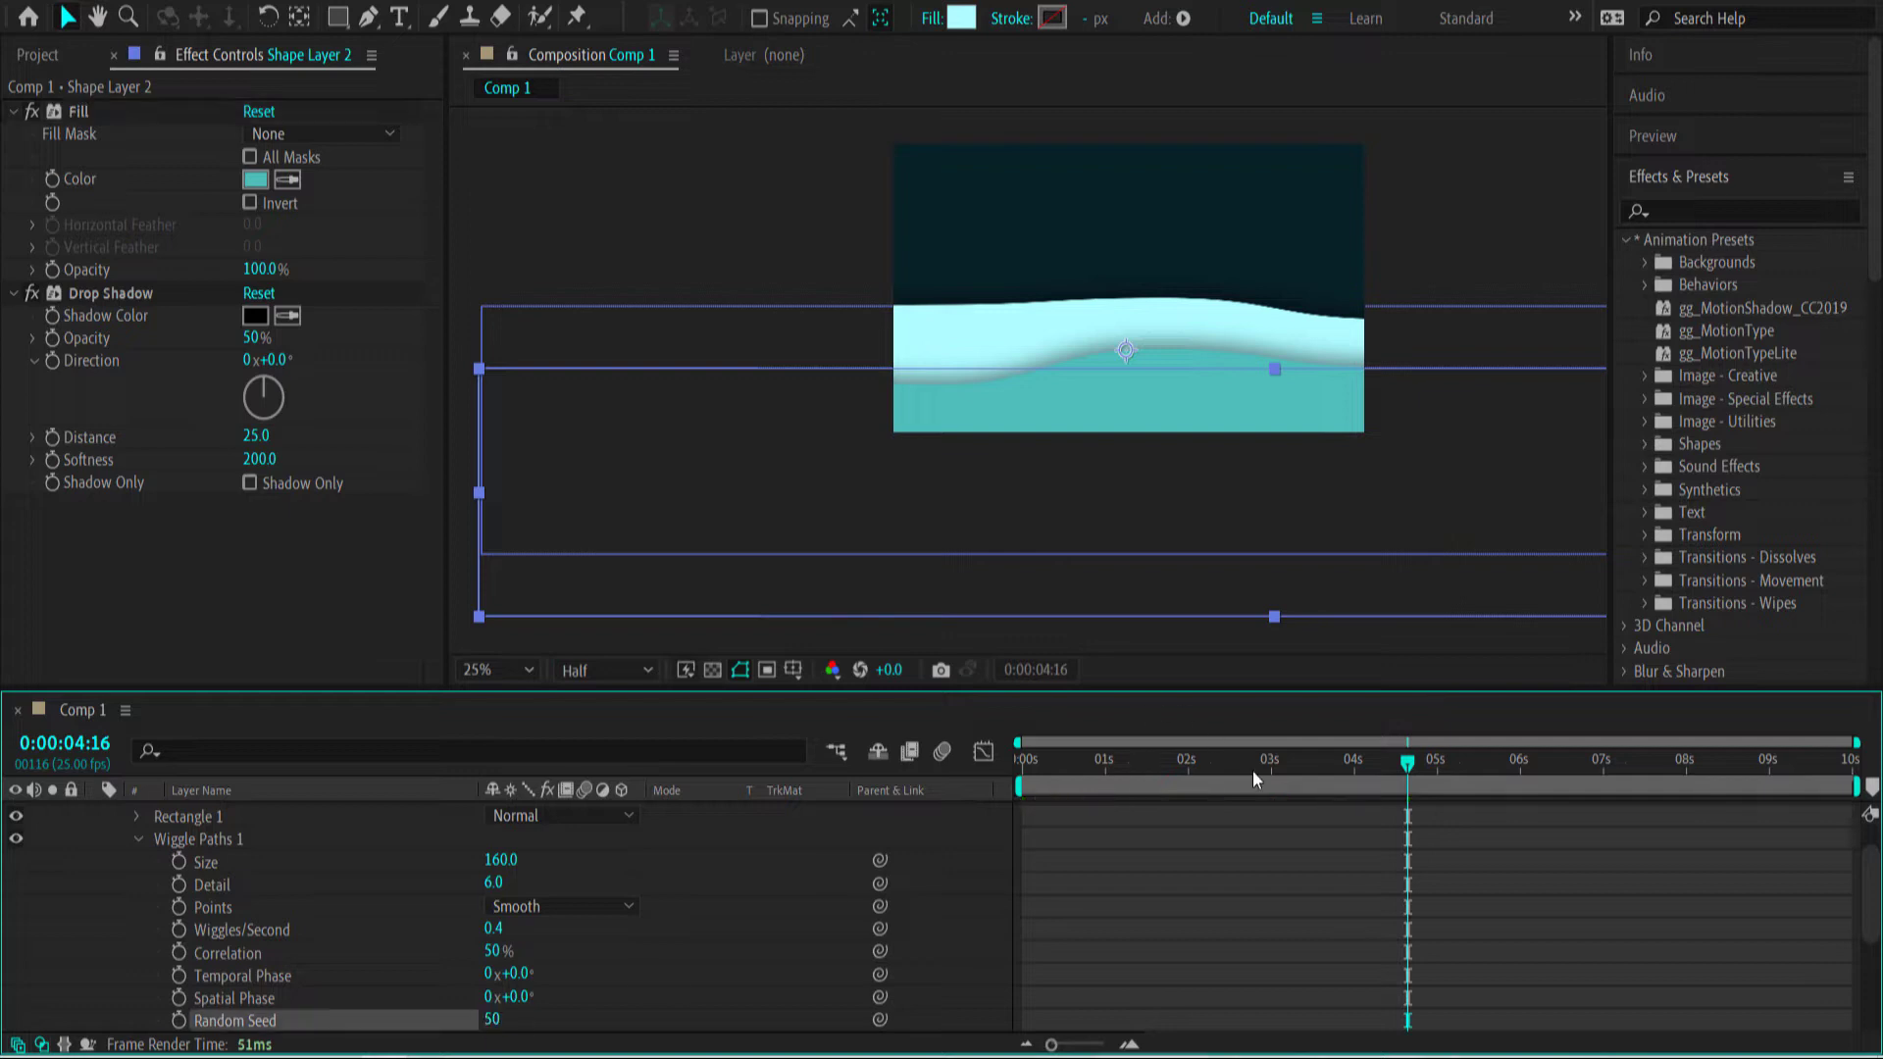
Preview the wave animation from the start of the timeline.
drag(1201, 762, 1023, 762)
key(space)
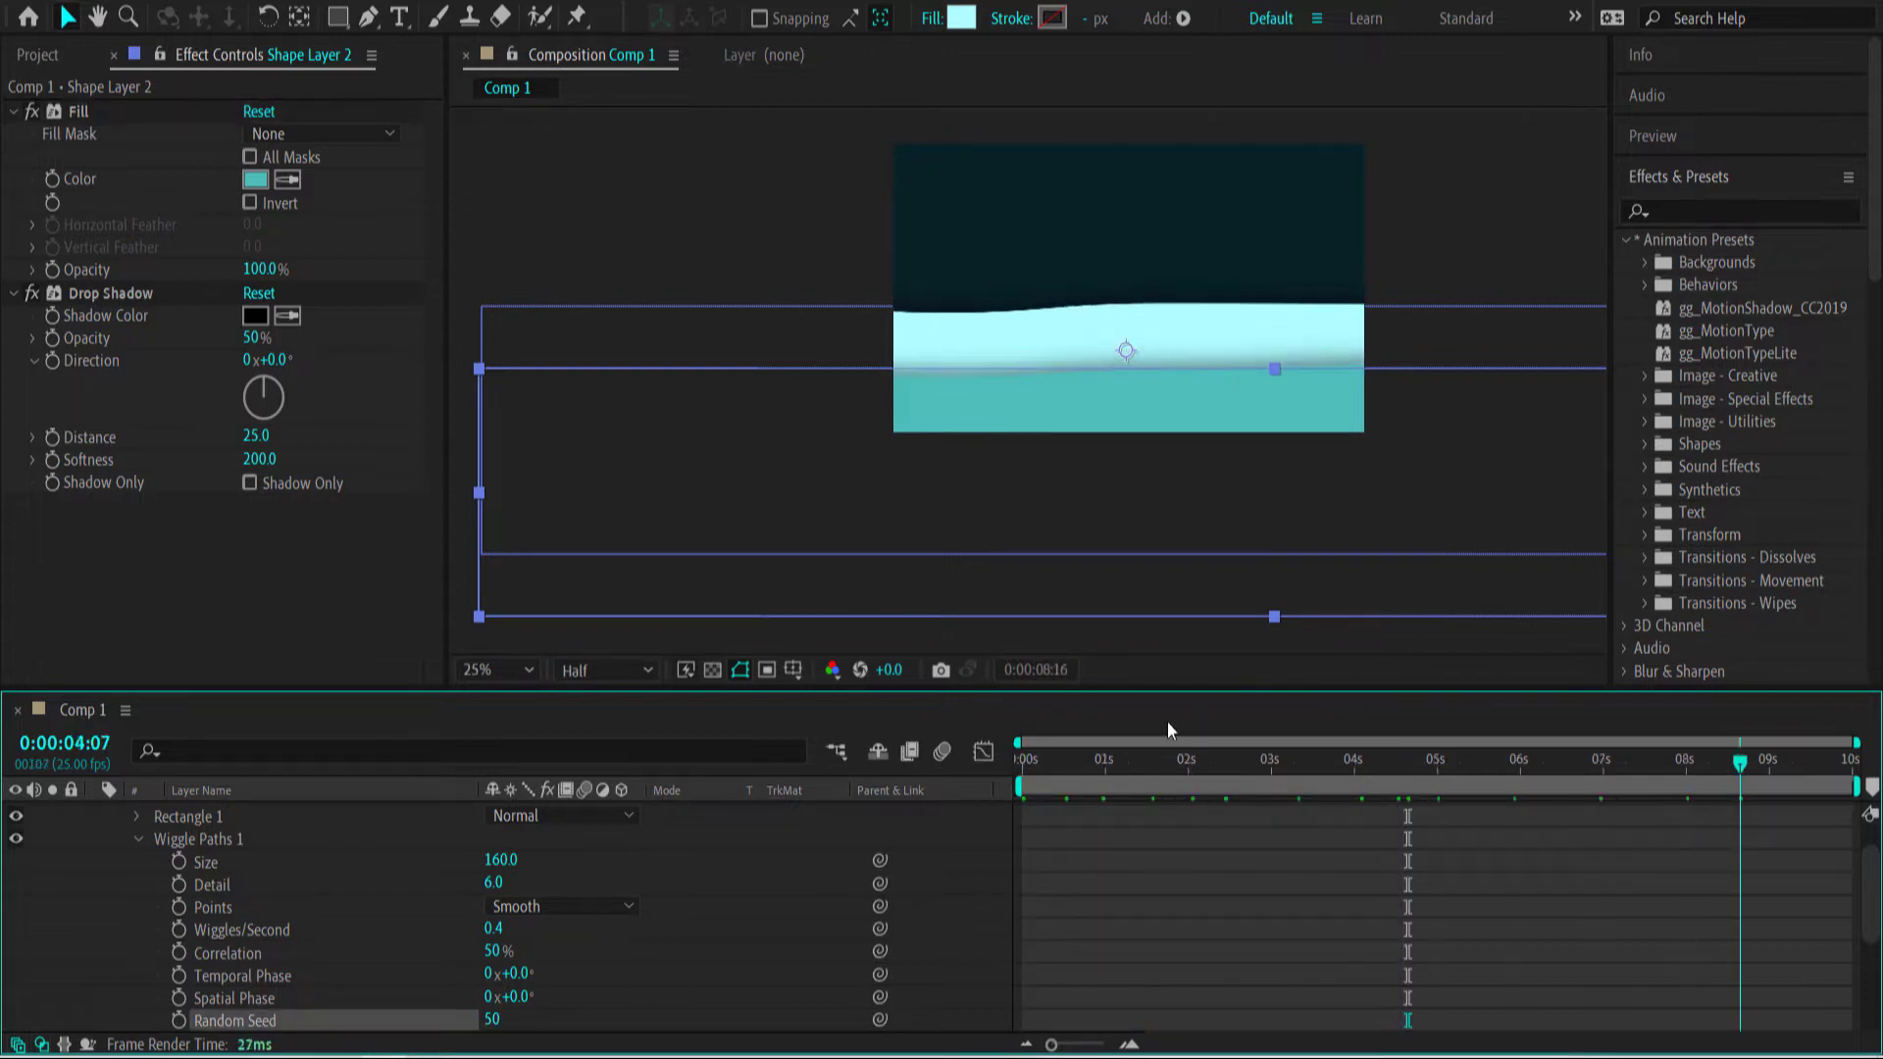
key(space)
scroll(137, 879, up, 1)
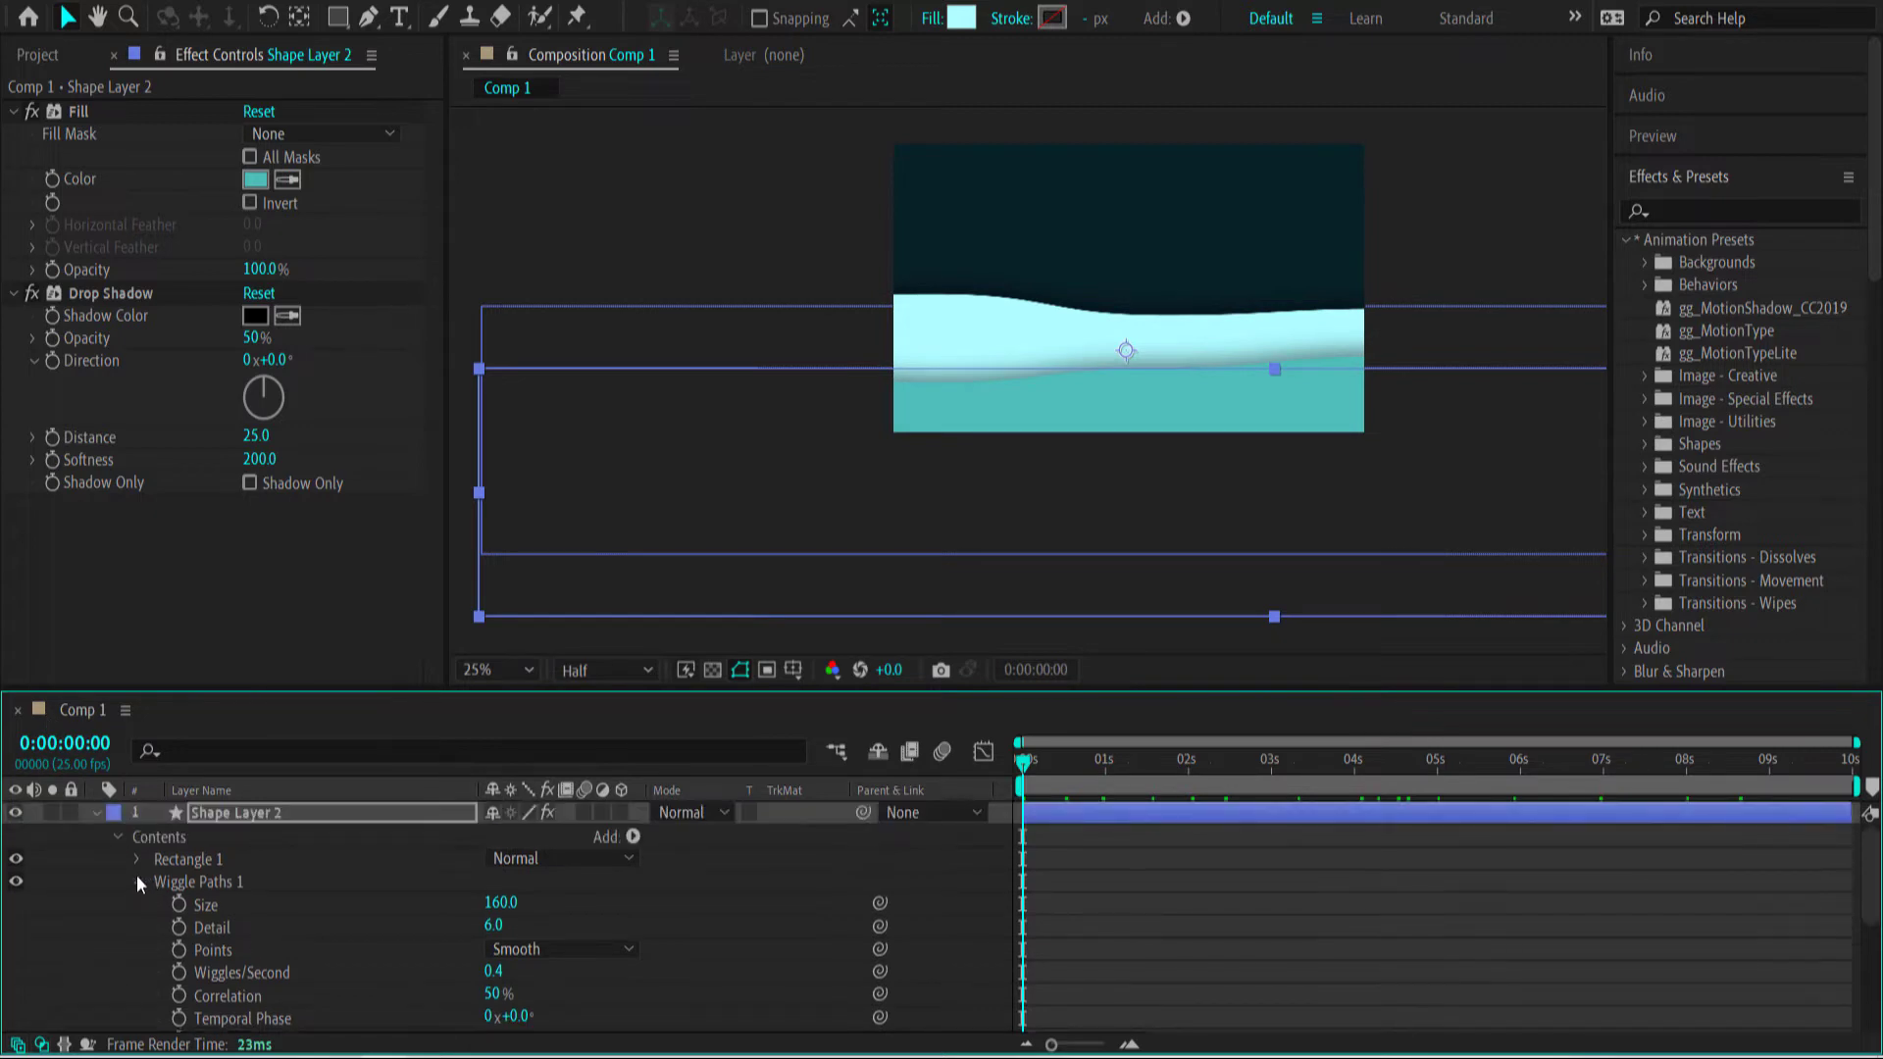
Collapse Shape Layer 2 and duplicate both Shape Layers 1 and 2.
click(137, 883)
click(136, 860)
click(118, 835)
click(94, 813)
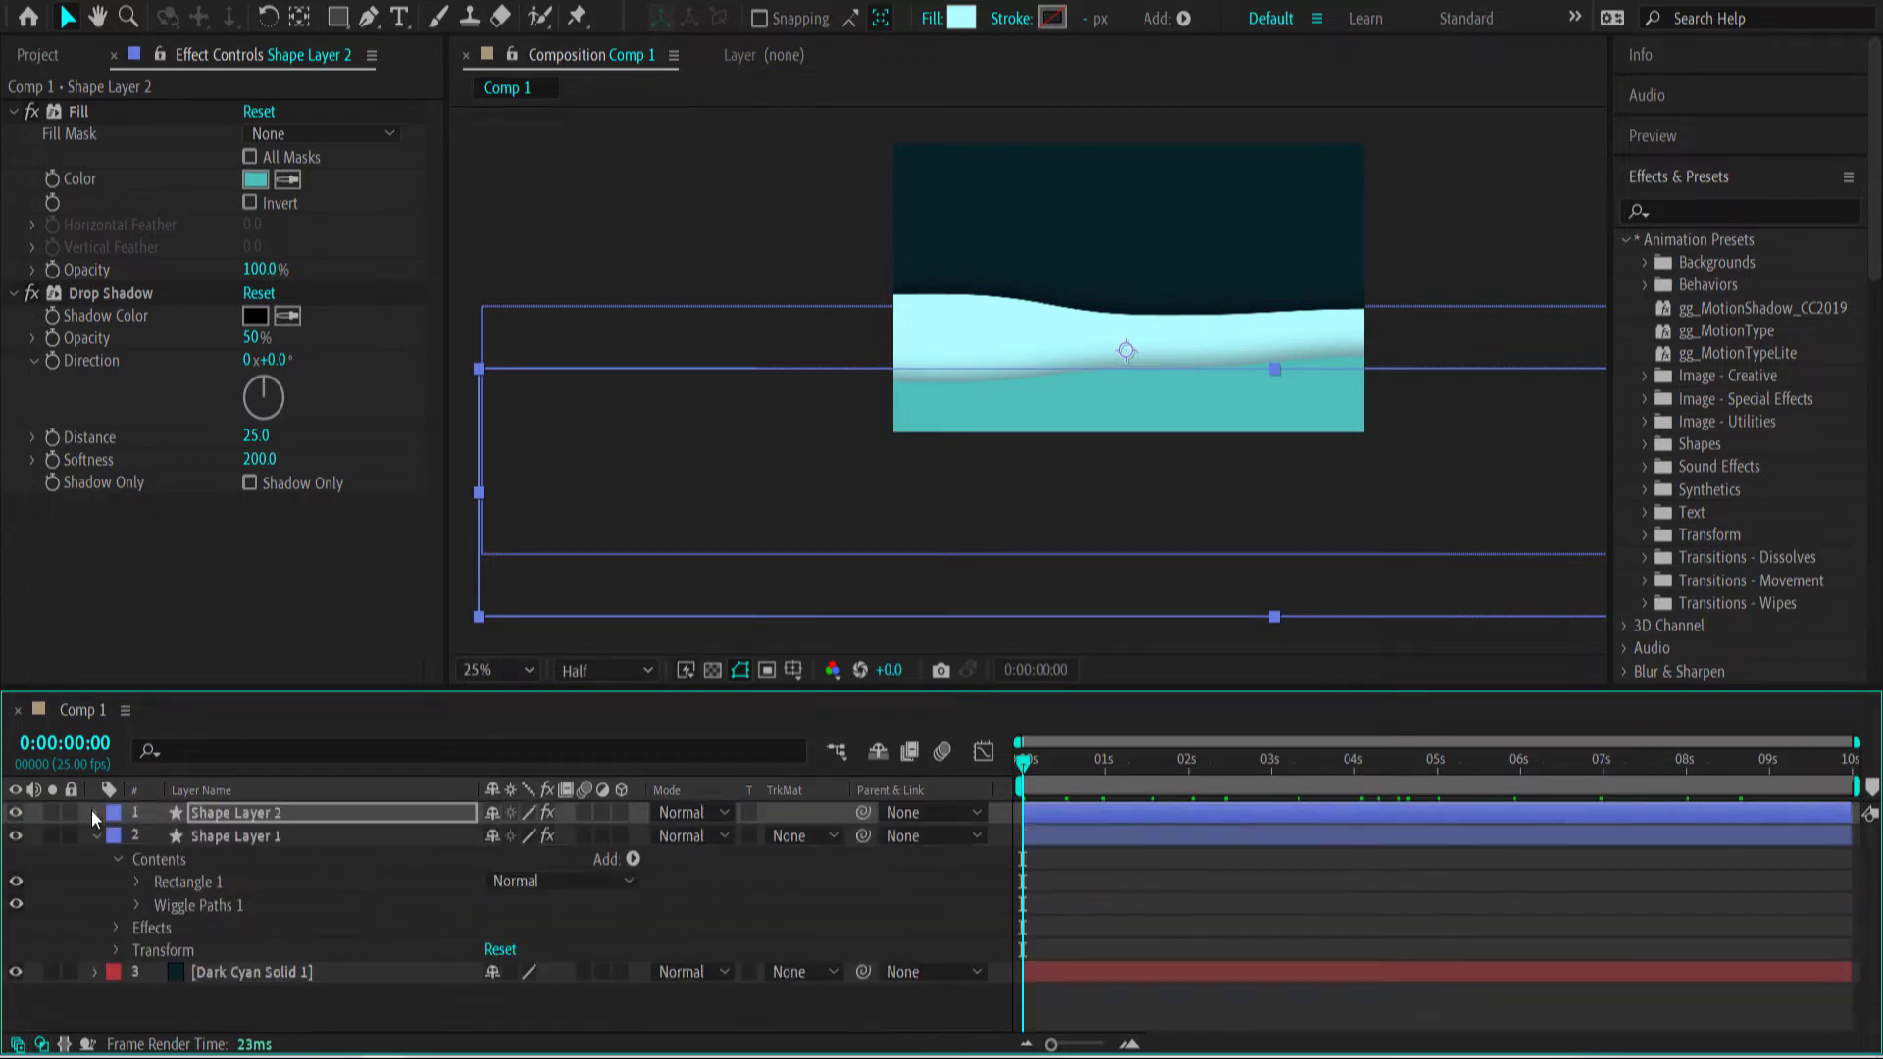
shift+click(290, 836)
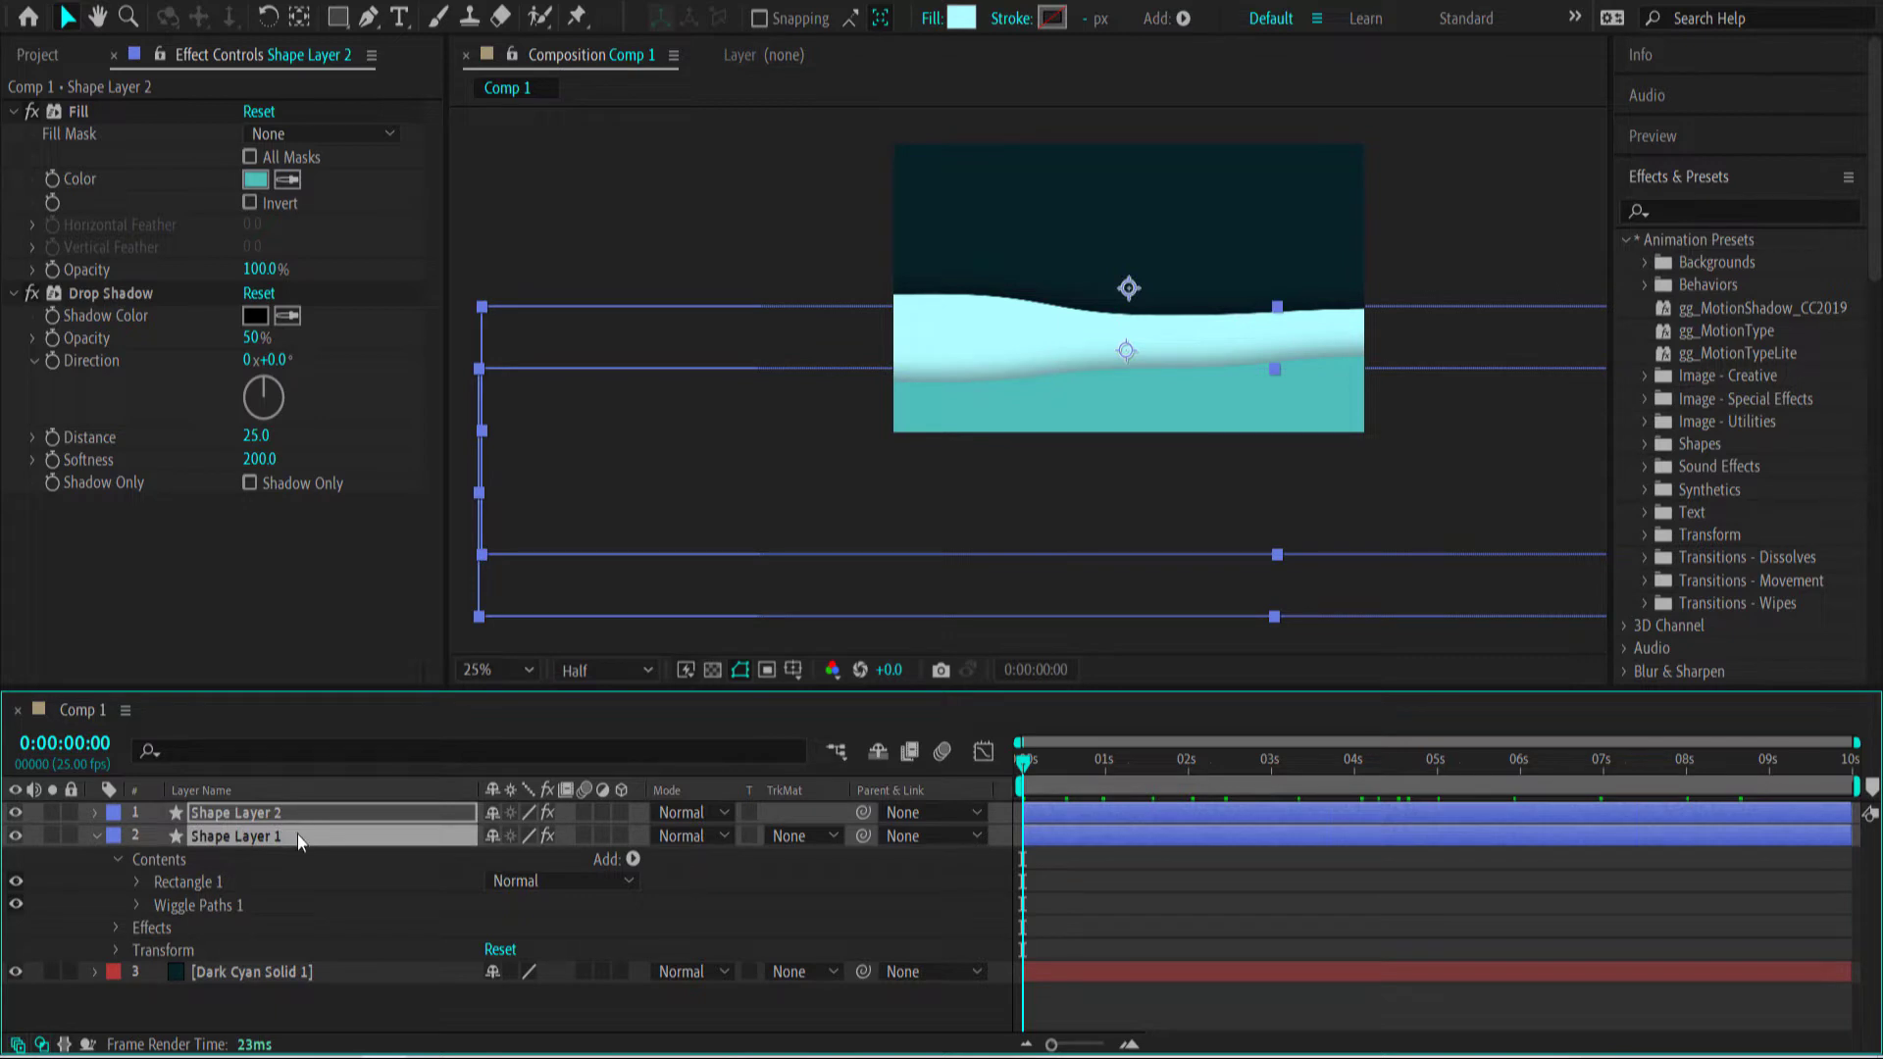
key(ctrl+d)
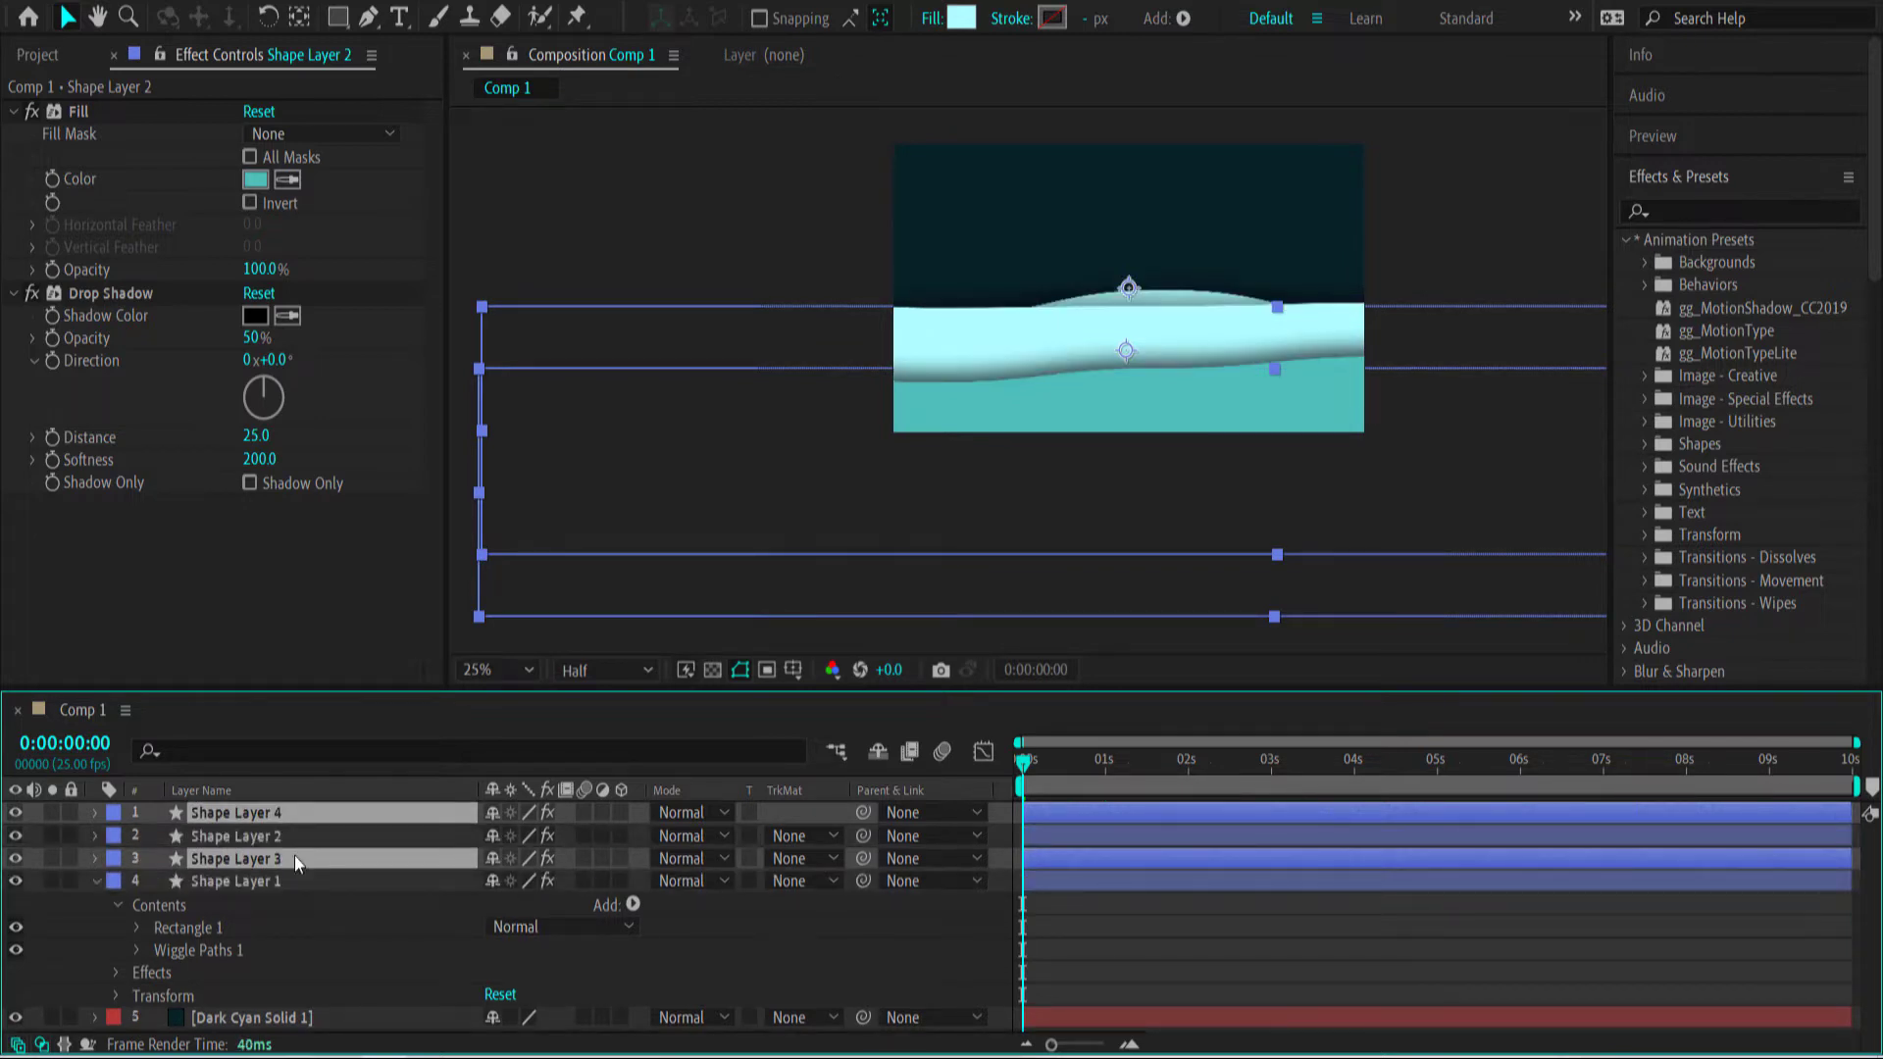
Stack Shape Layer 3 above Shape Layer 2 and raise its wave higher in the frame.
click(279, 879)
drag(271, 837, 274, 832)
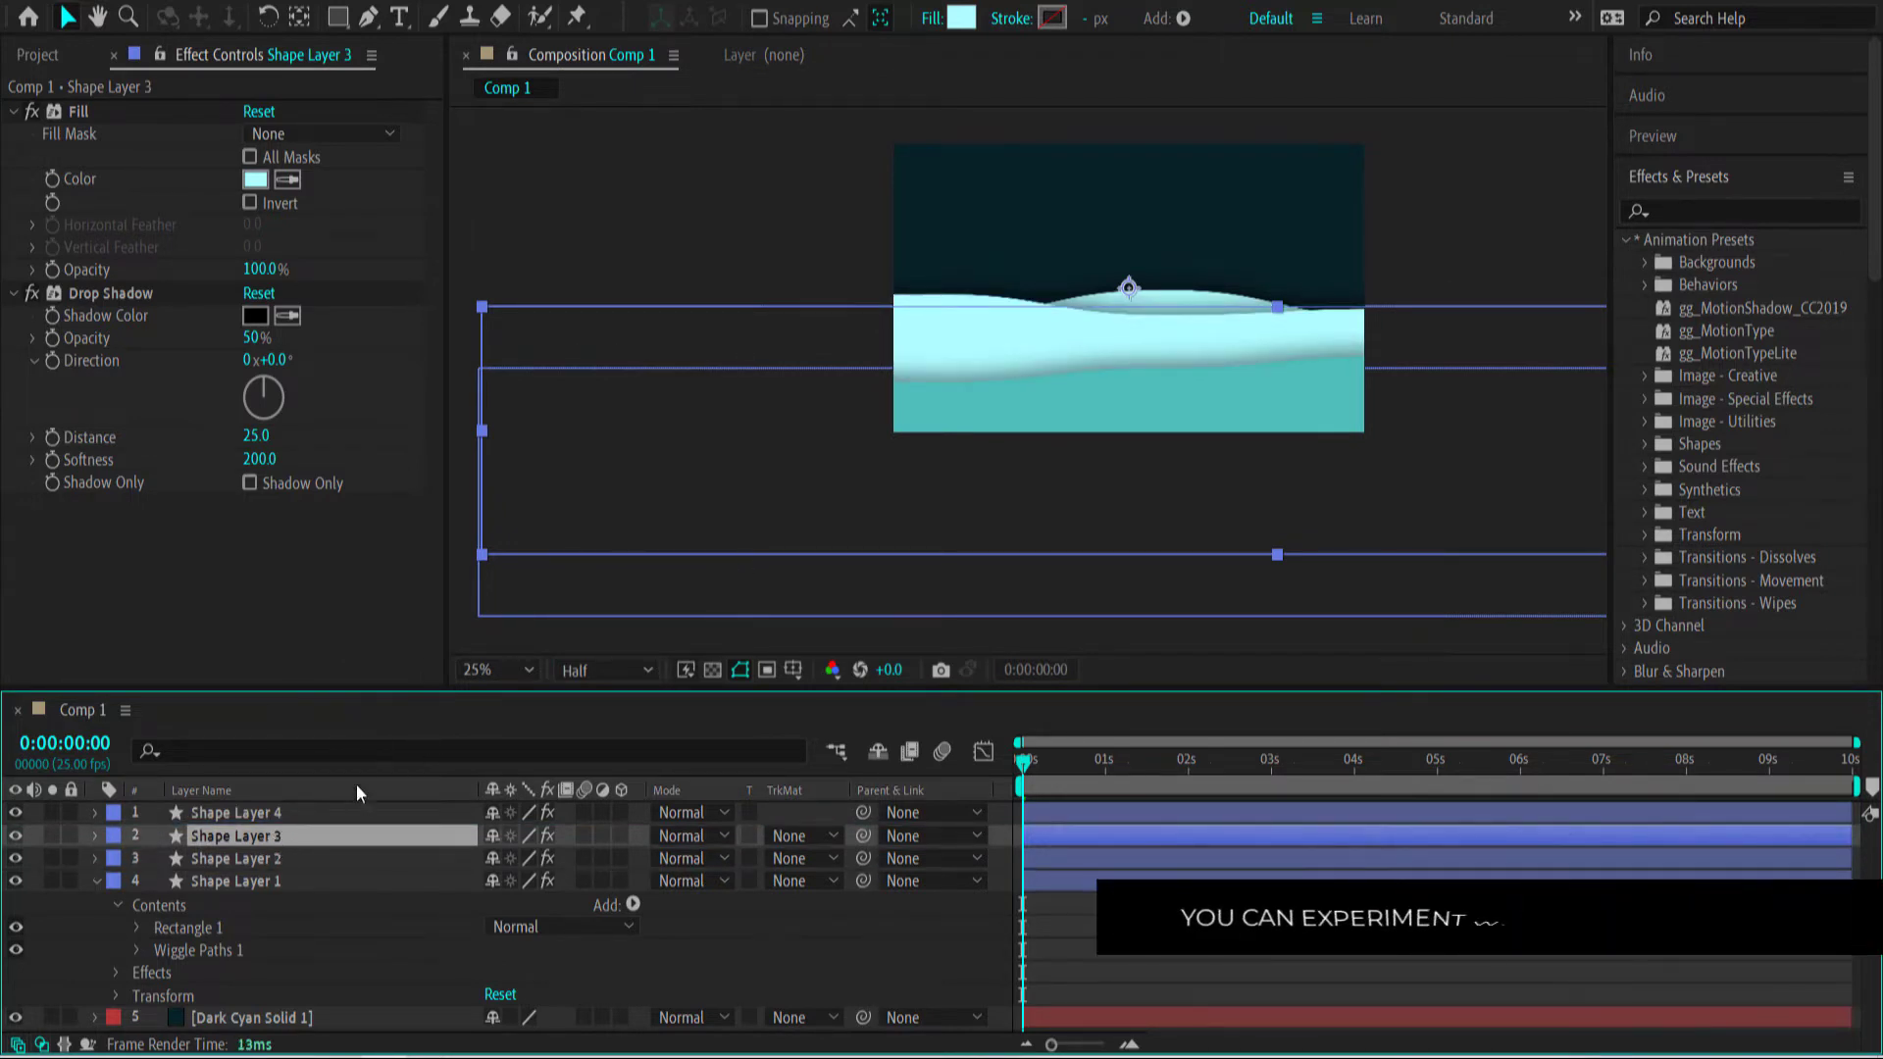
drag(1128, 319, 1150, 98)
Reposition Shape Layer 4's wave, then move the lower wave pair, Shape Layers 1 and 2, down.
click(292, 810)
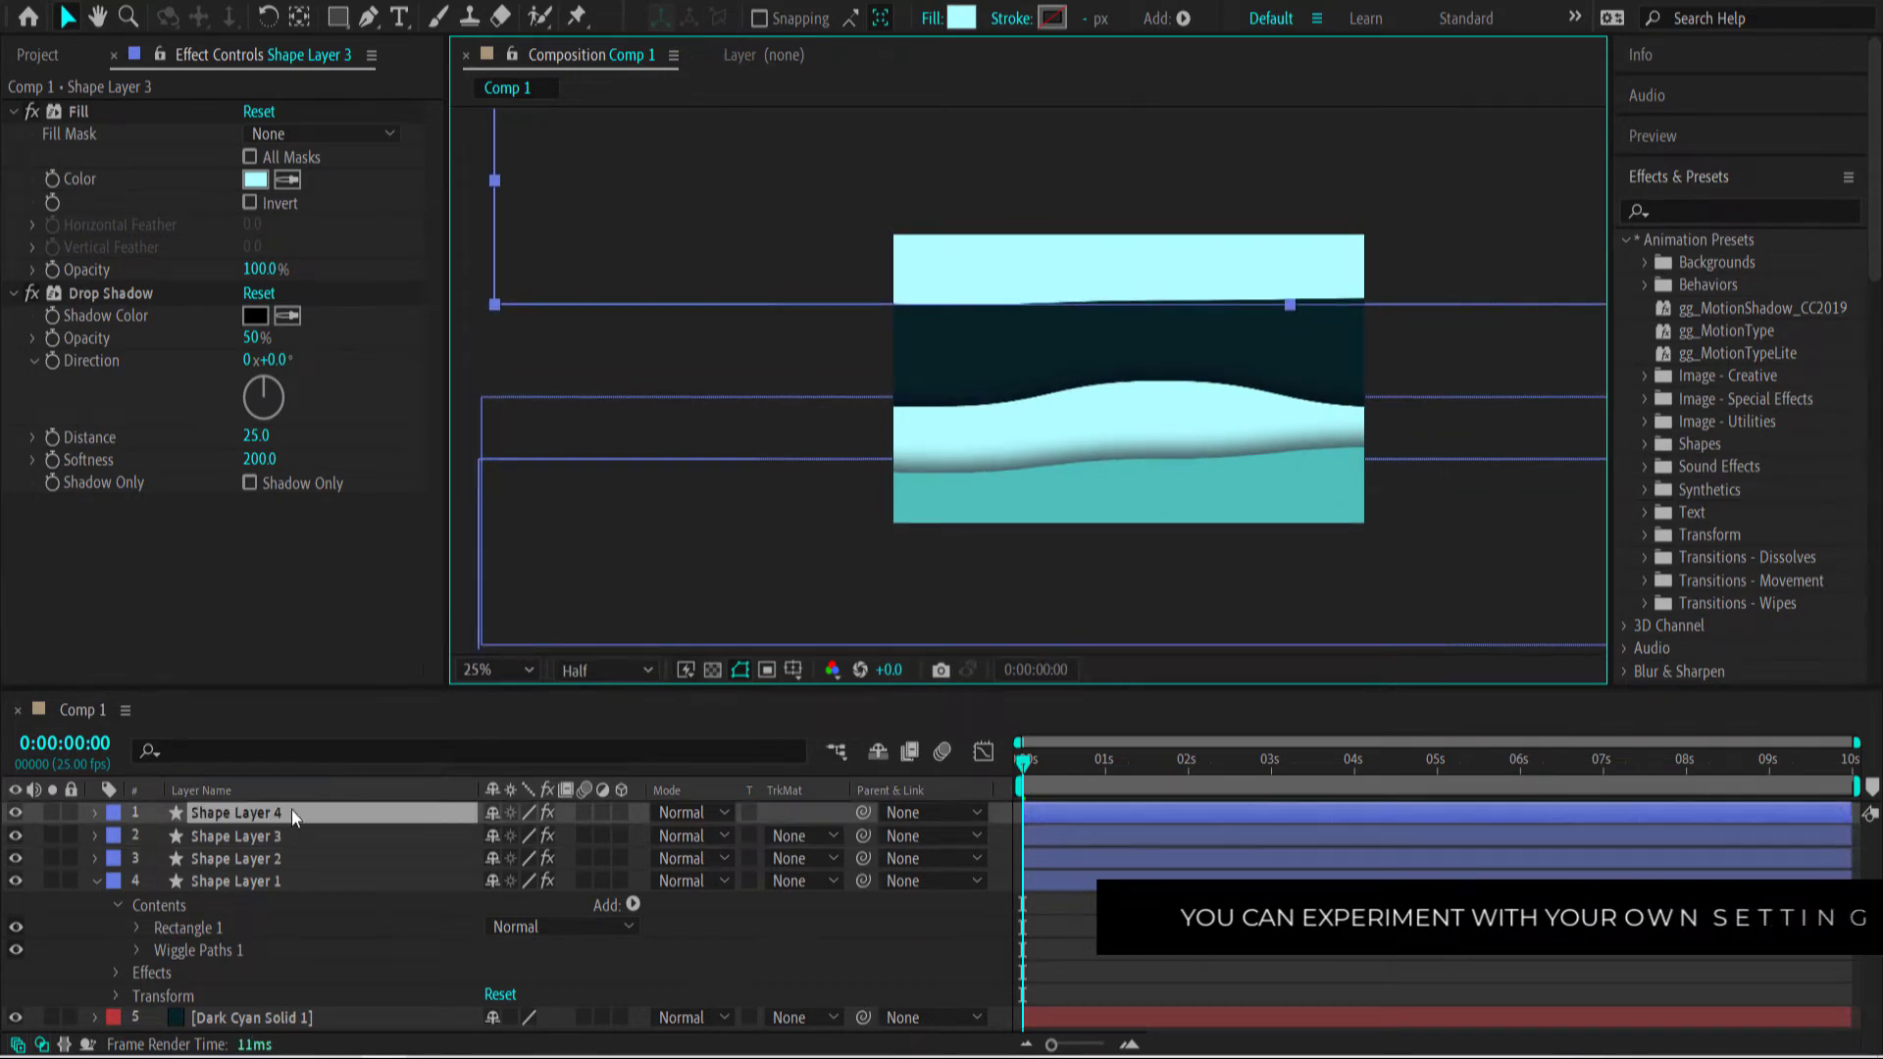
drag(1193, 397, 1207, 76)
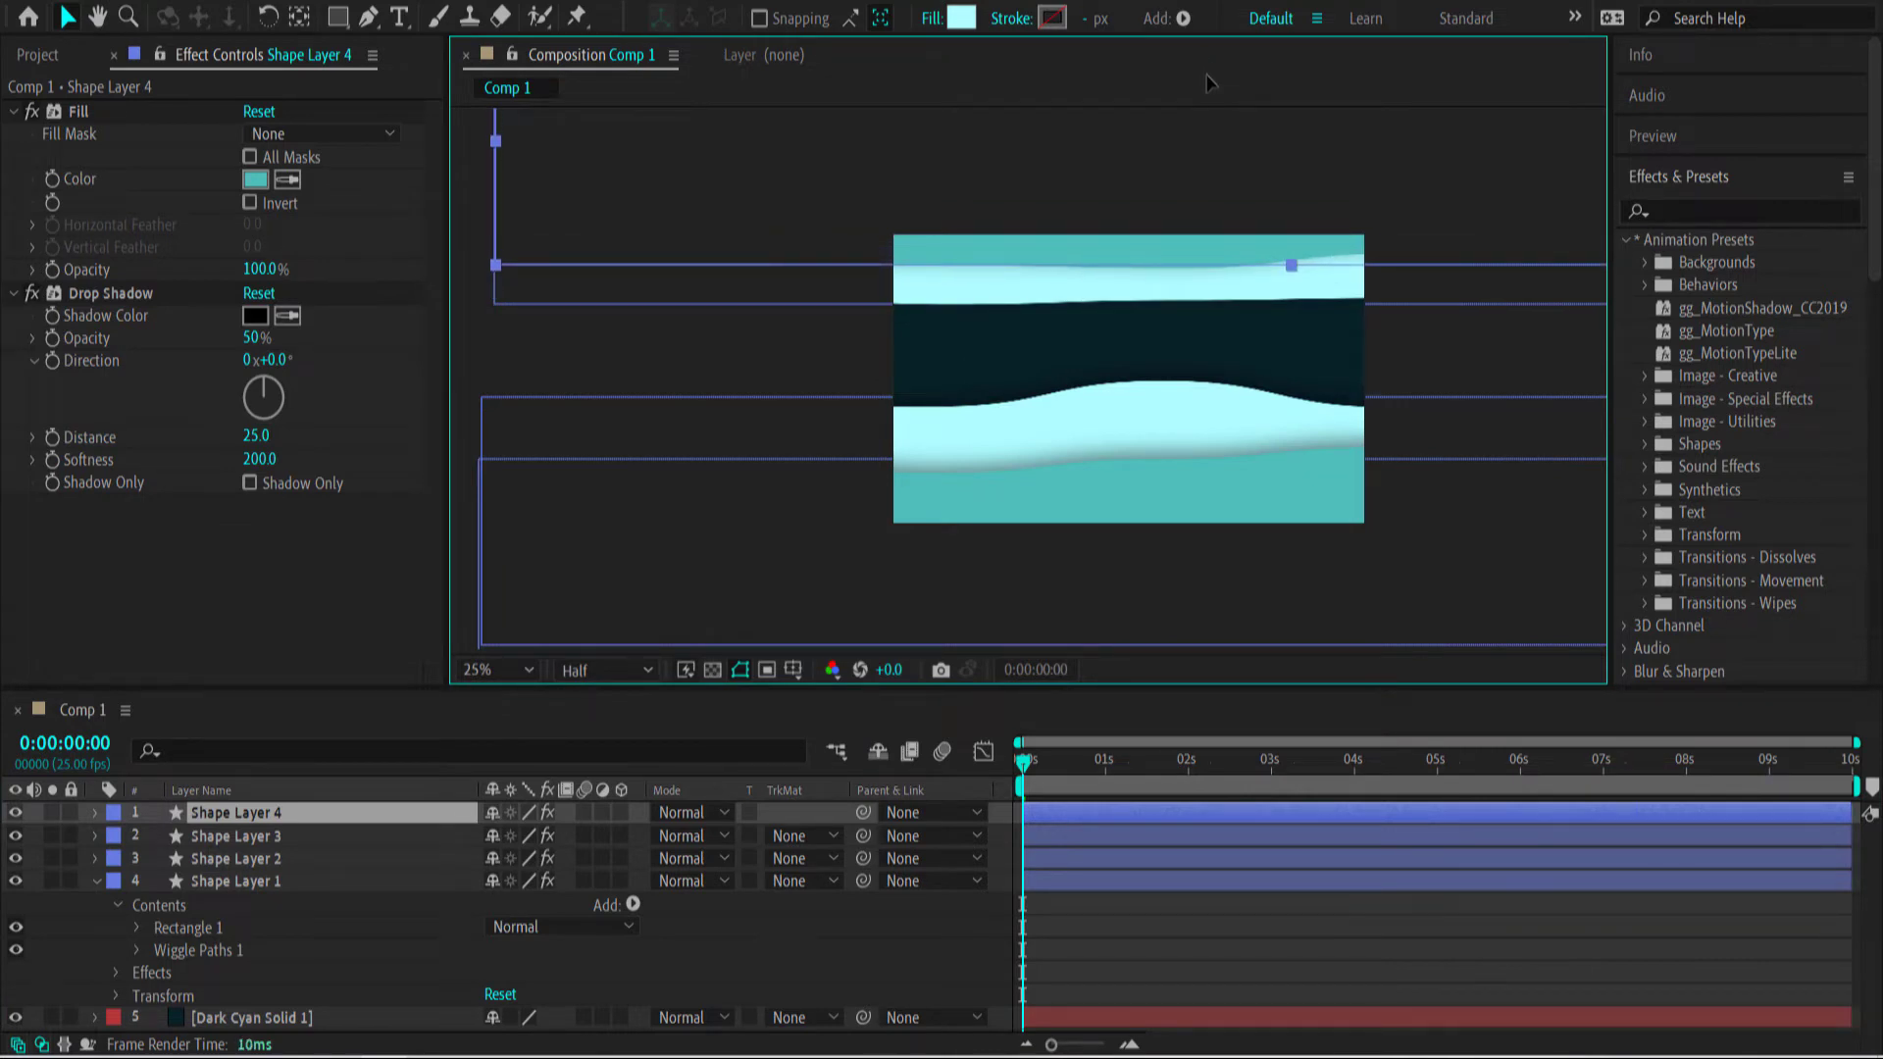
ctrl+click(260, 837)
click(256, 856)
ctrl+click(256, 877)
click(953, 458)
drag(954, 459, 950, 467)
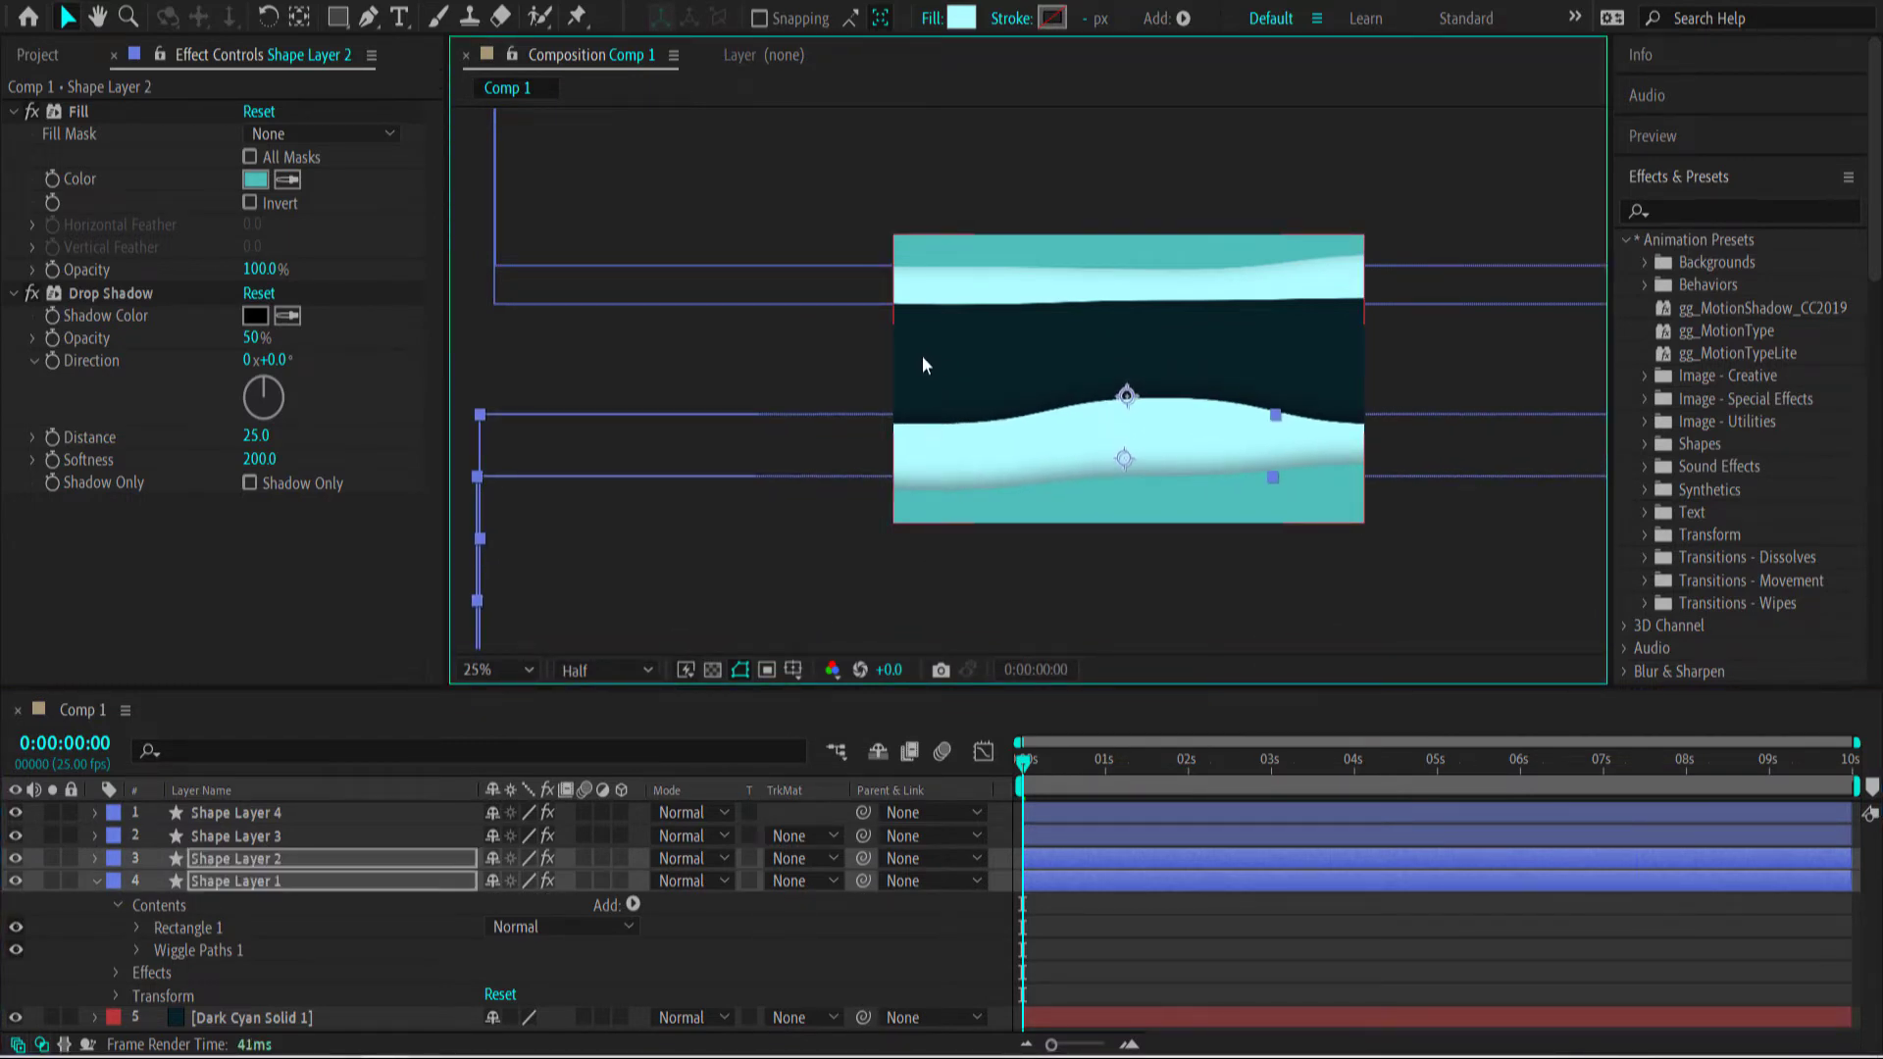
Move the upper wave pair, Shape Layers 3 and 4, down in the frame.
click(250, 836)
ctrl+click(249, 818)
drag(1008, 245, 1010, 295)
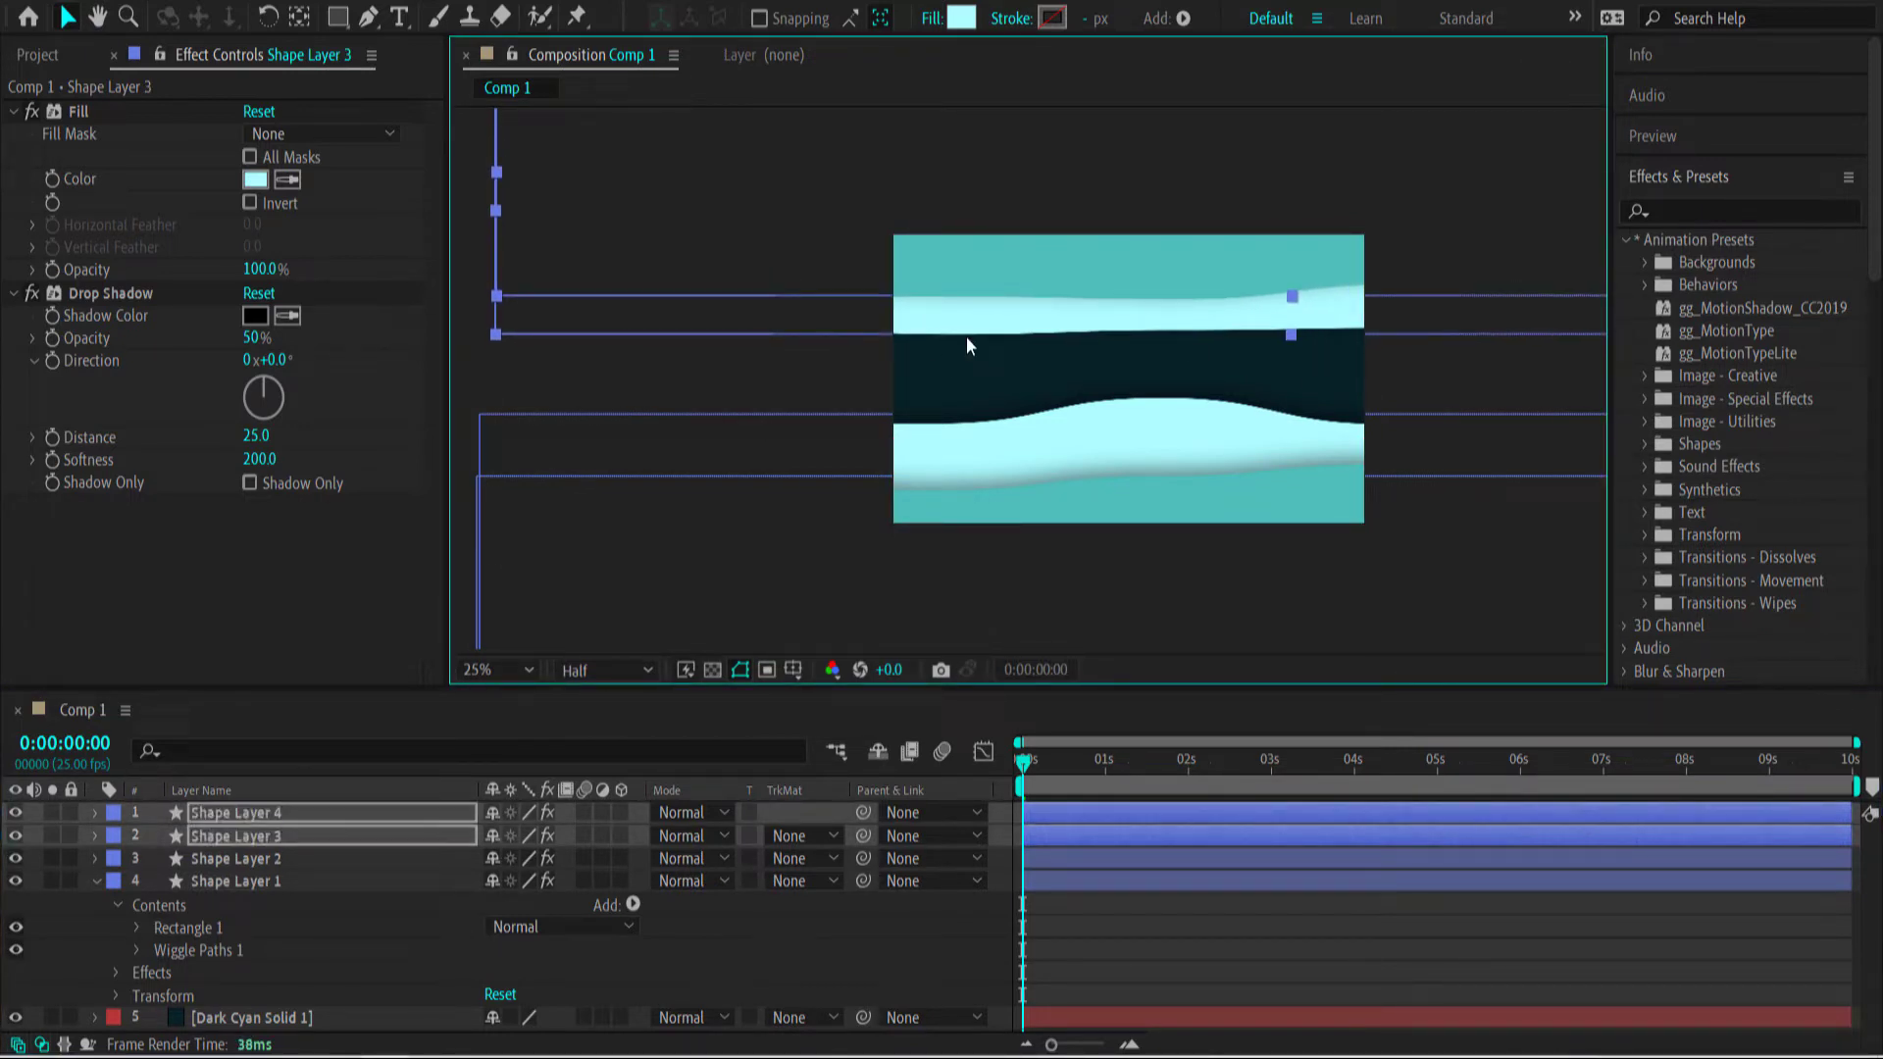
Set the Drop Shadow Direction to 180° on Shape Layer 3 and Shape Layer 4.
click(280, 852)
click(265, 836)
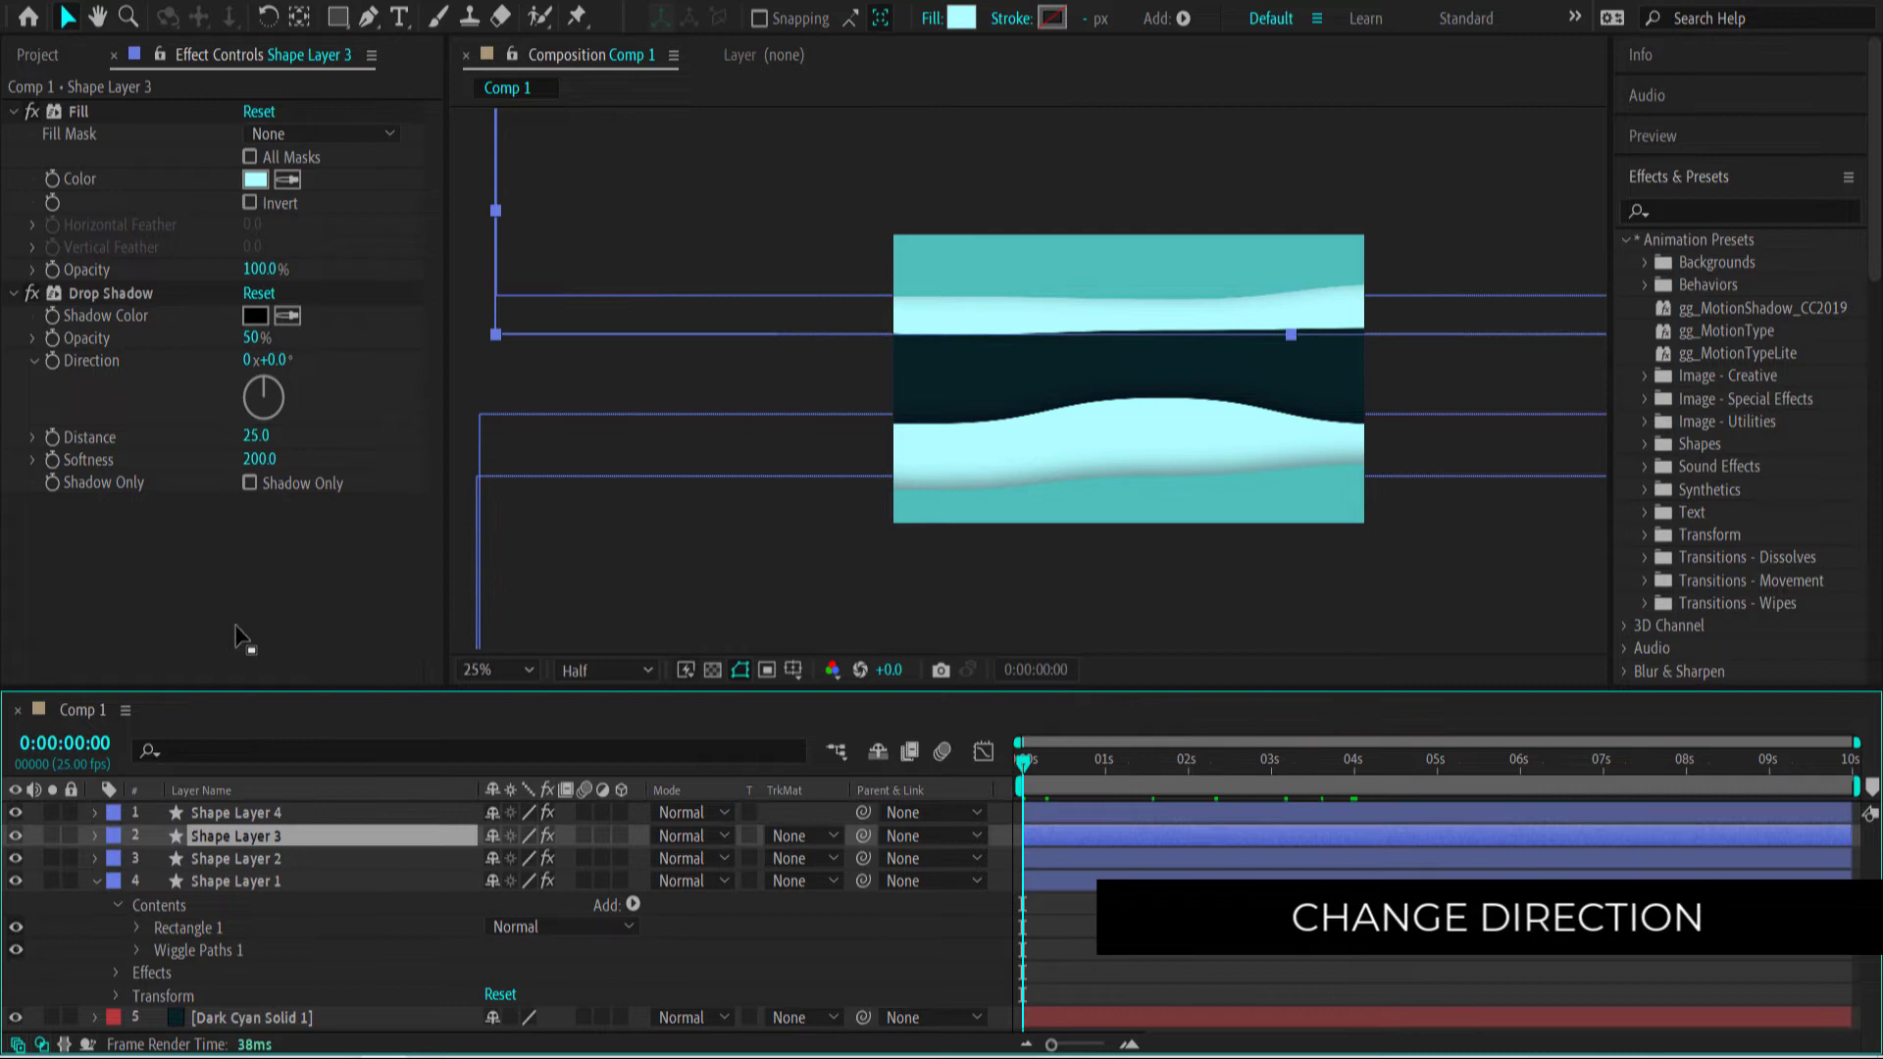
click(276, 360)
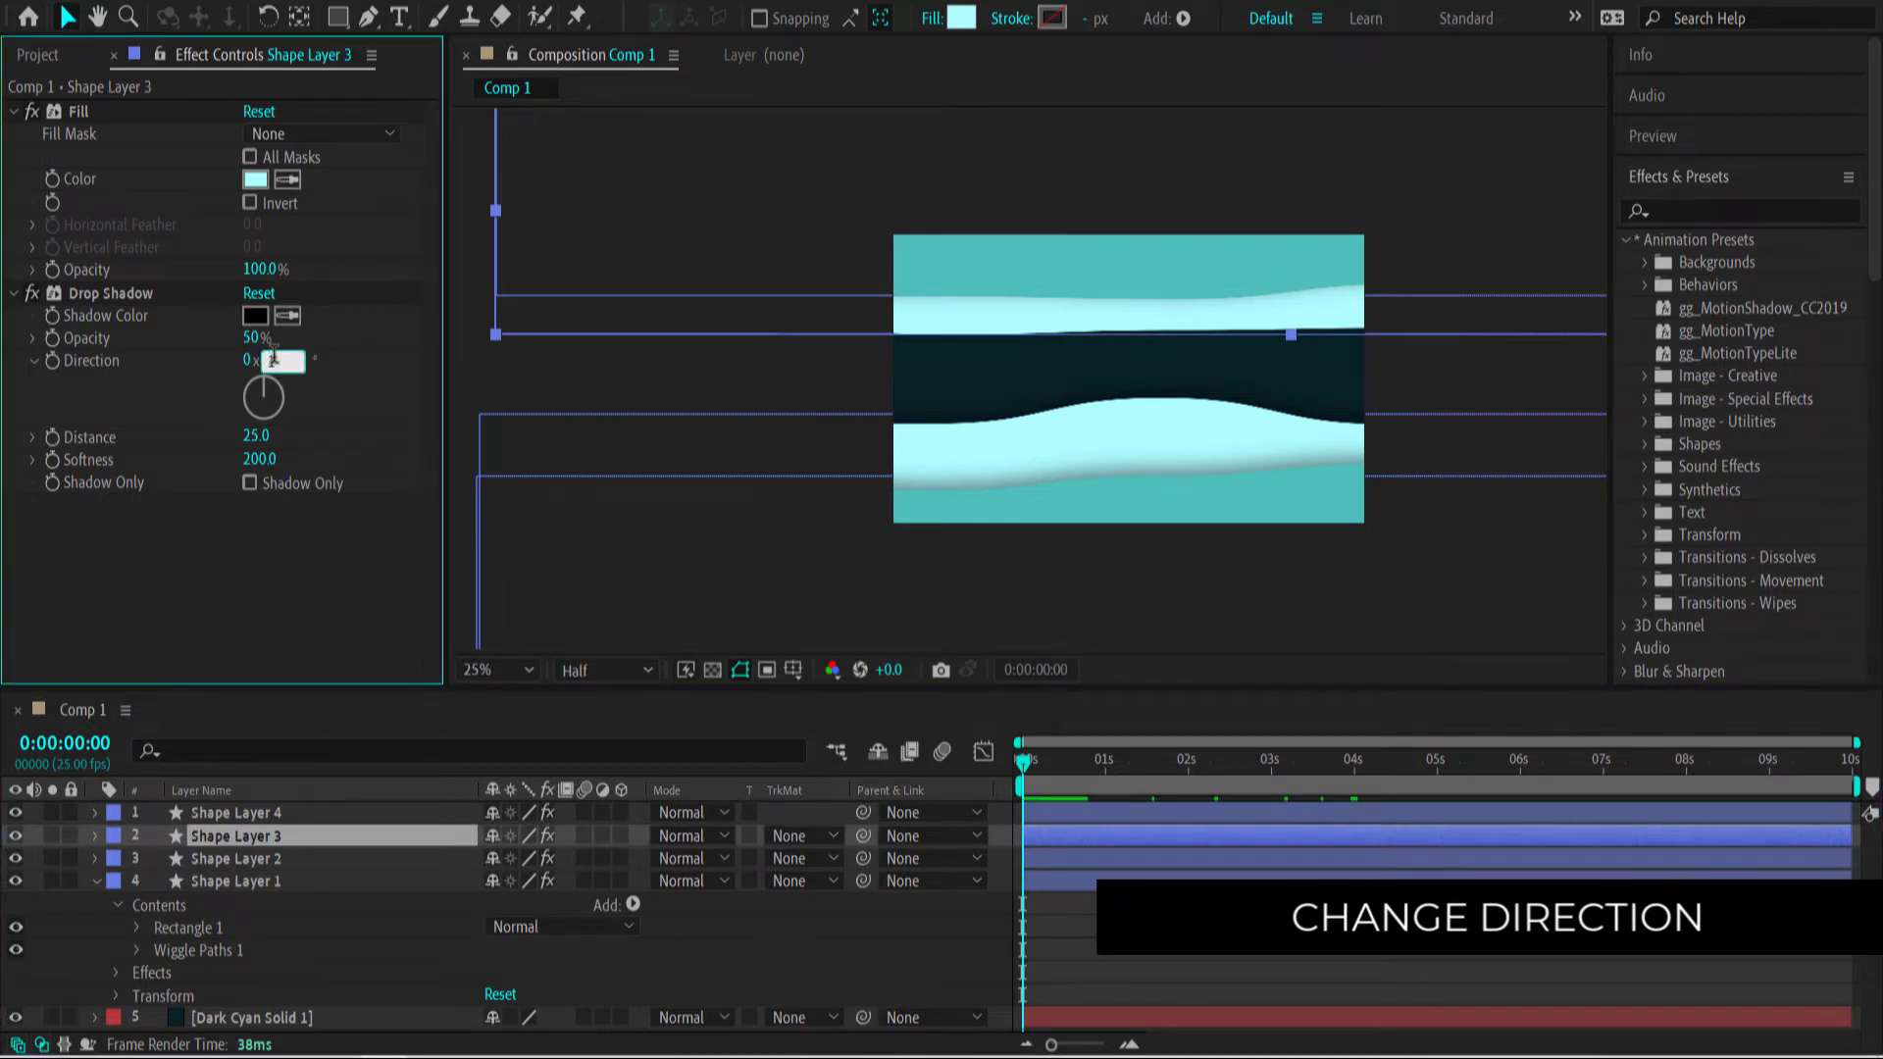
key(Return)
click(271, 813)
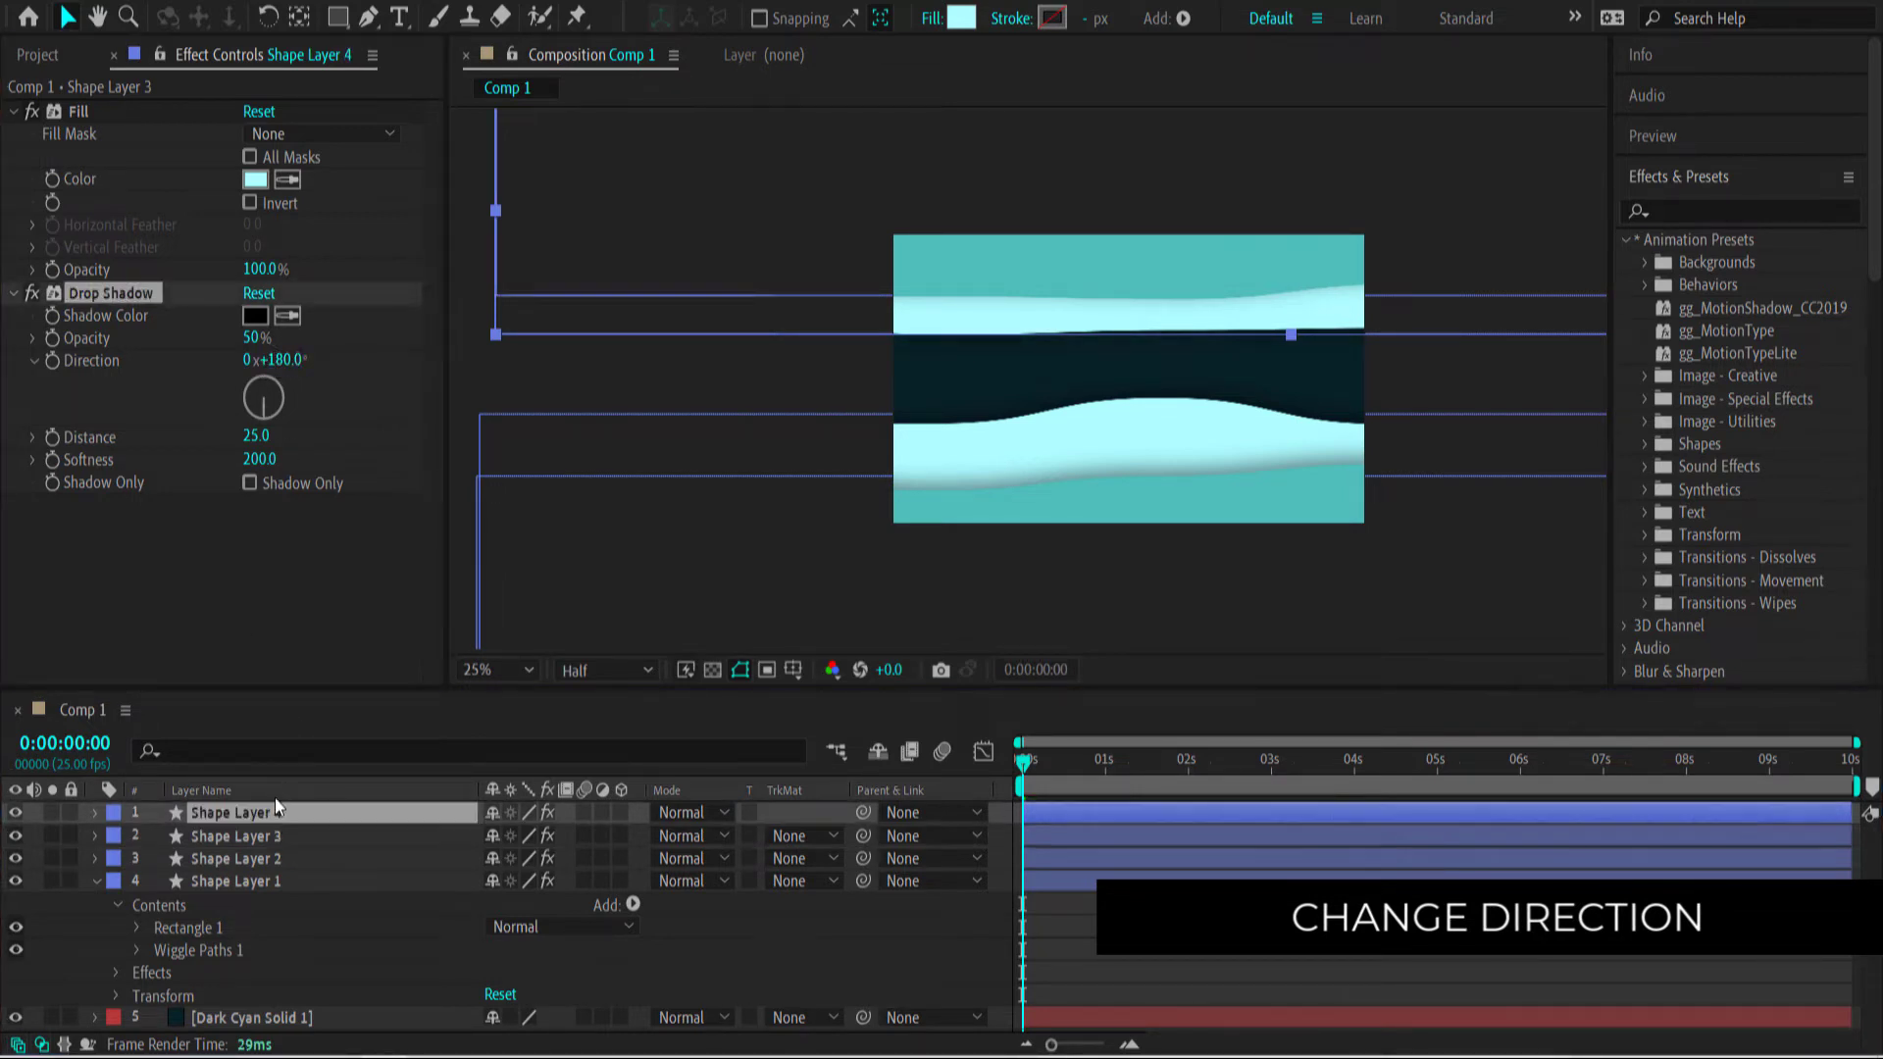
click(277, 360)
text(180)
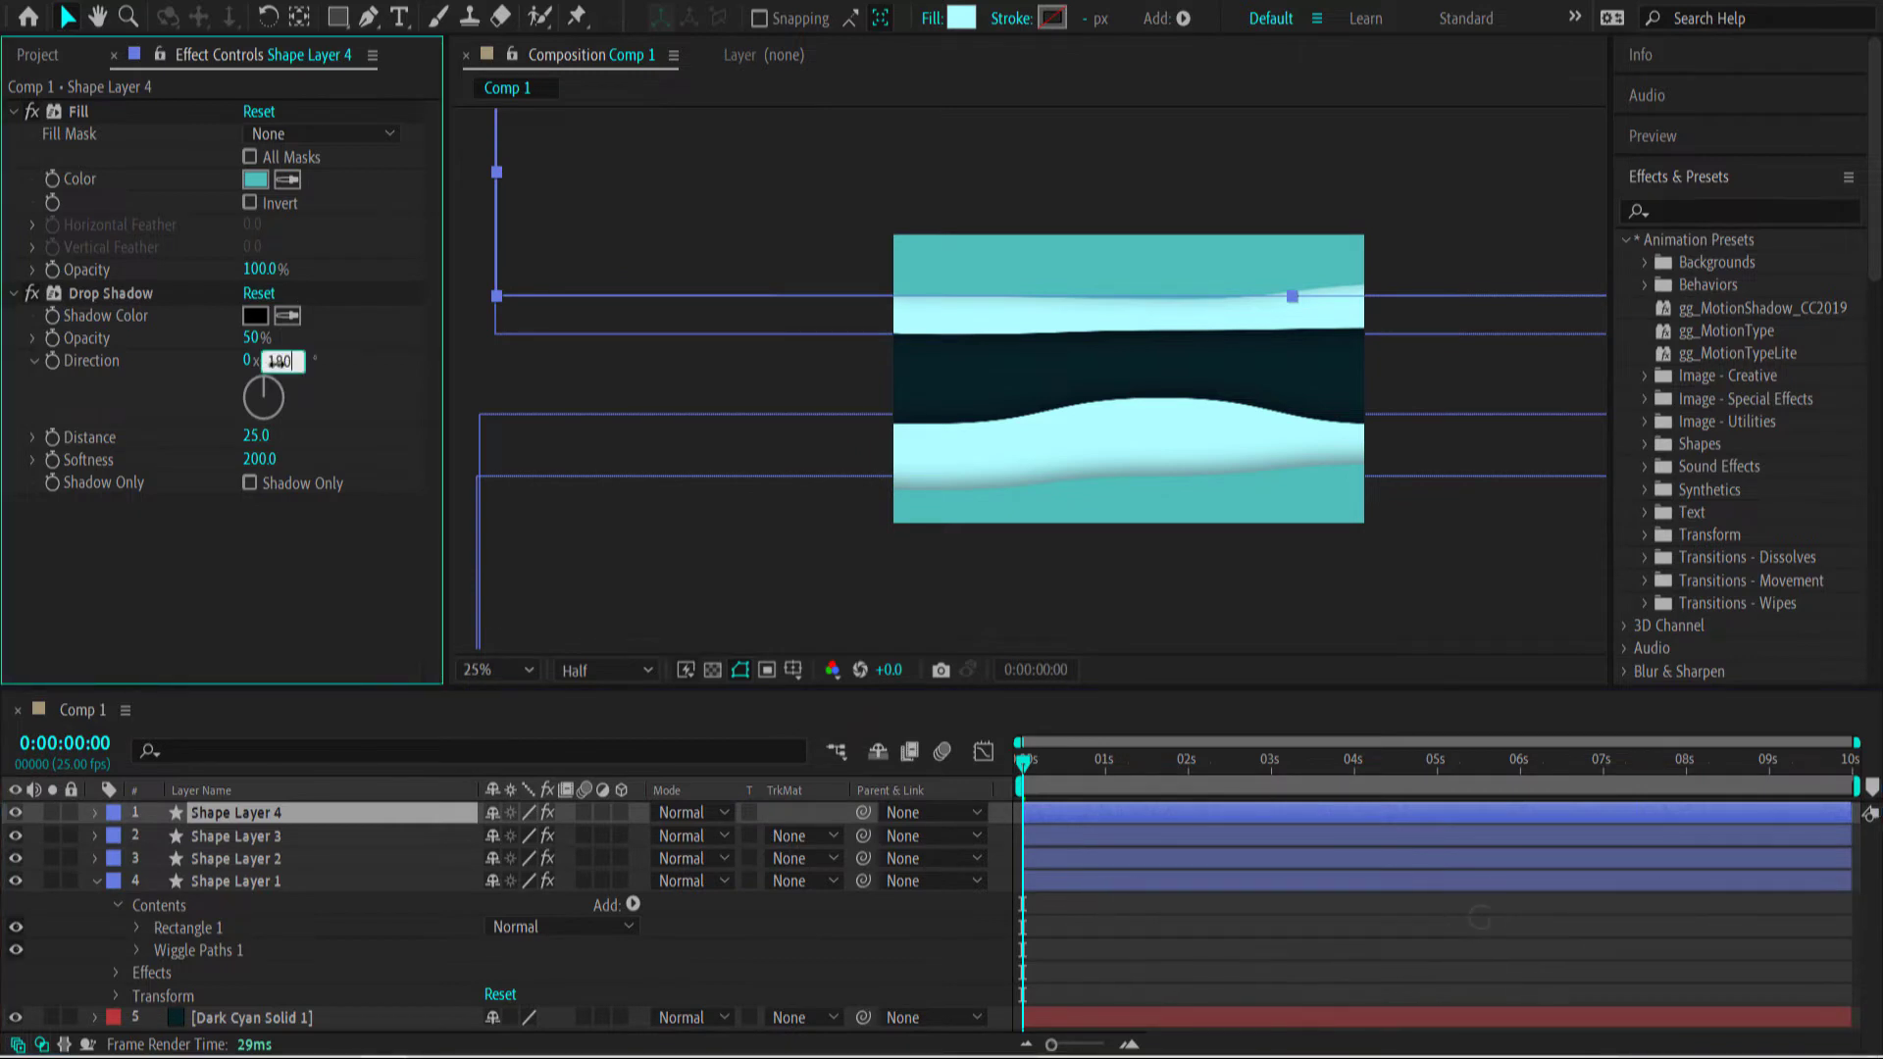
key(Return)
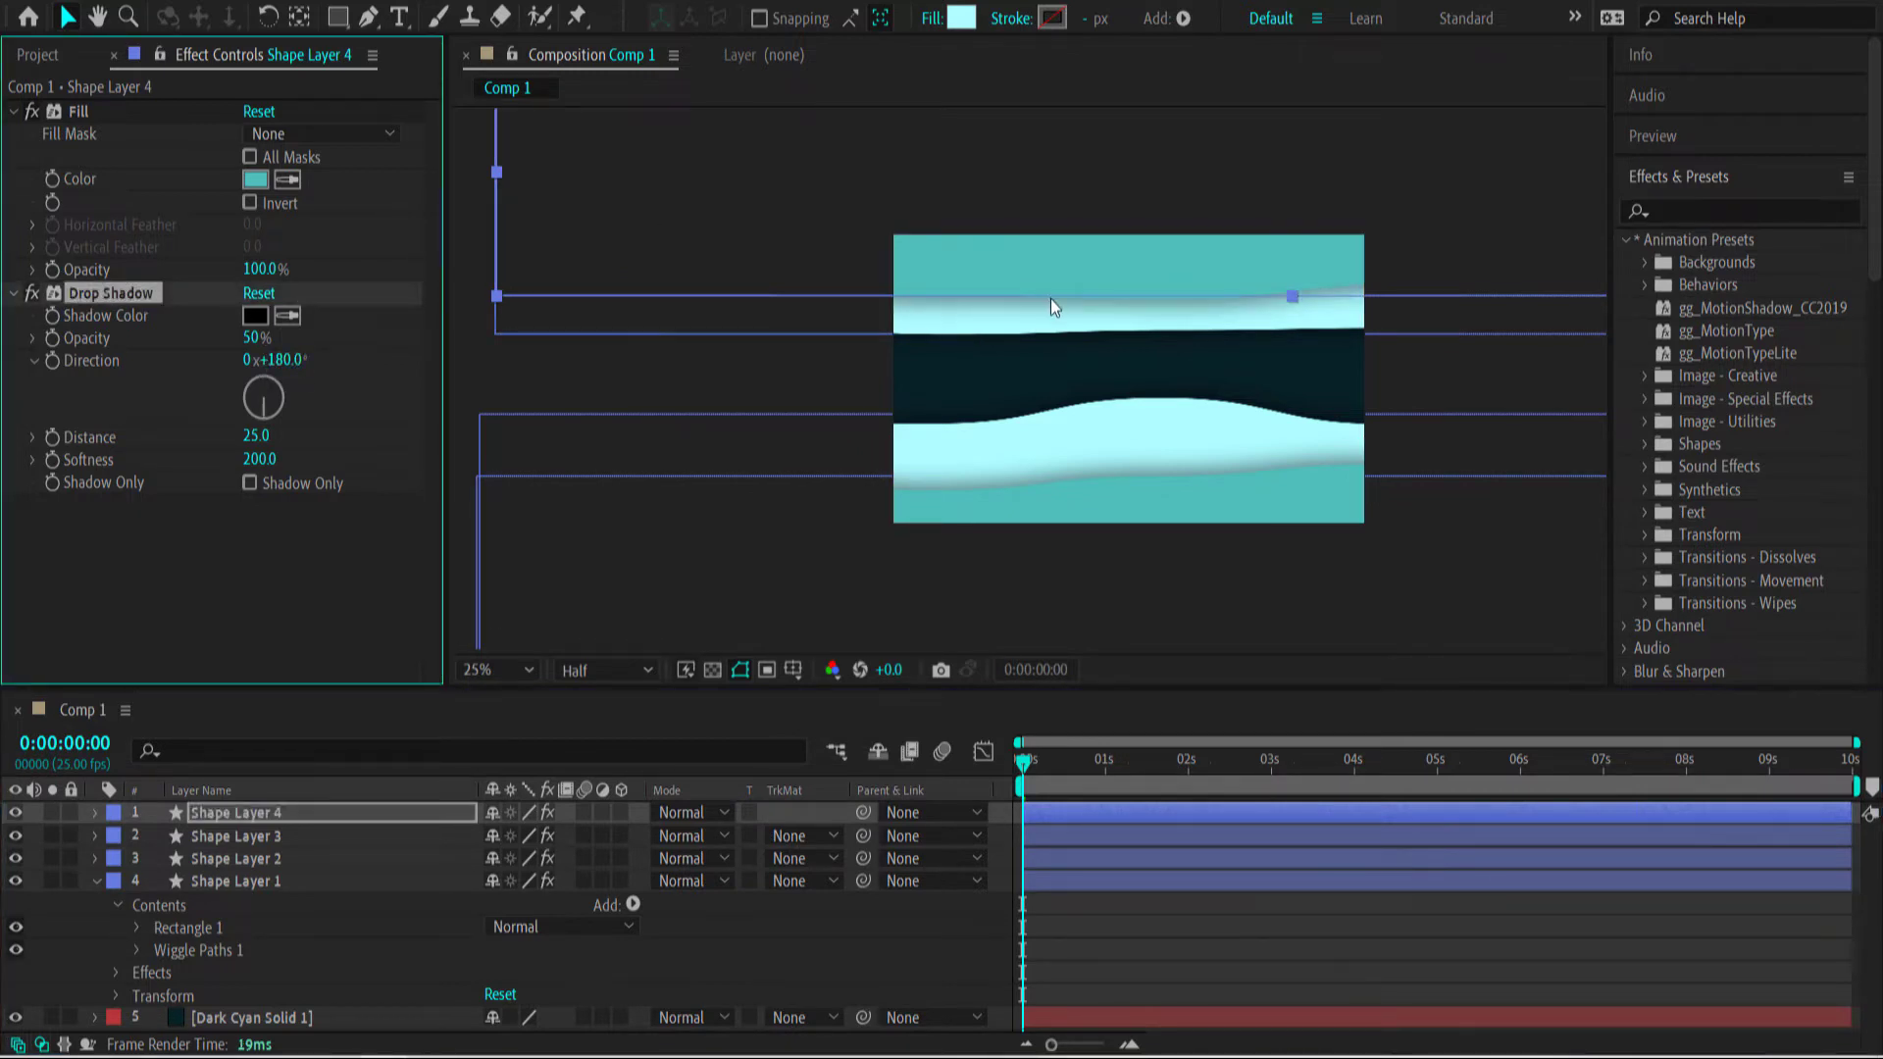
Fit the composition in the viewer, collapse Shape Layer 1, and select all five layers.
click(515, 673)
click(504, 189)
click(292, 939)
drag(371, 983, 239, 809)
Pre-compose the five selected layers into a nested composition named ORB.
right_click(239, 808)
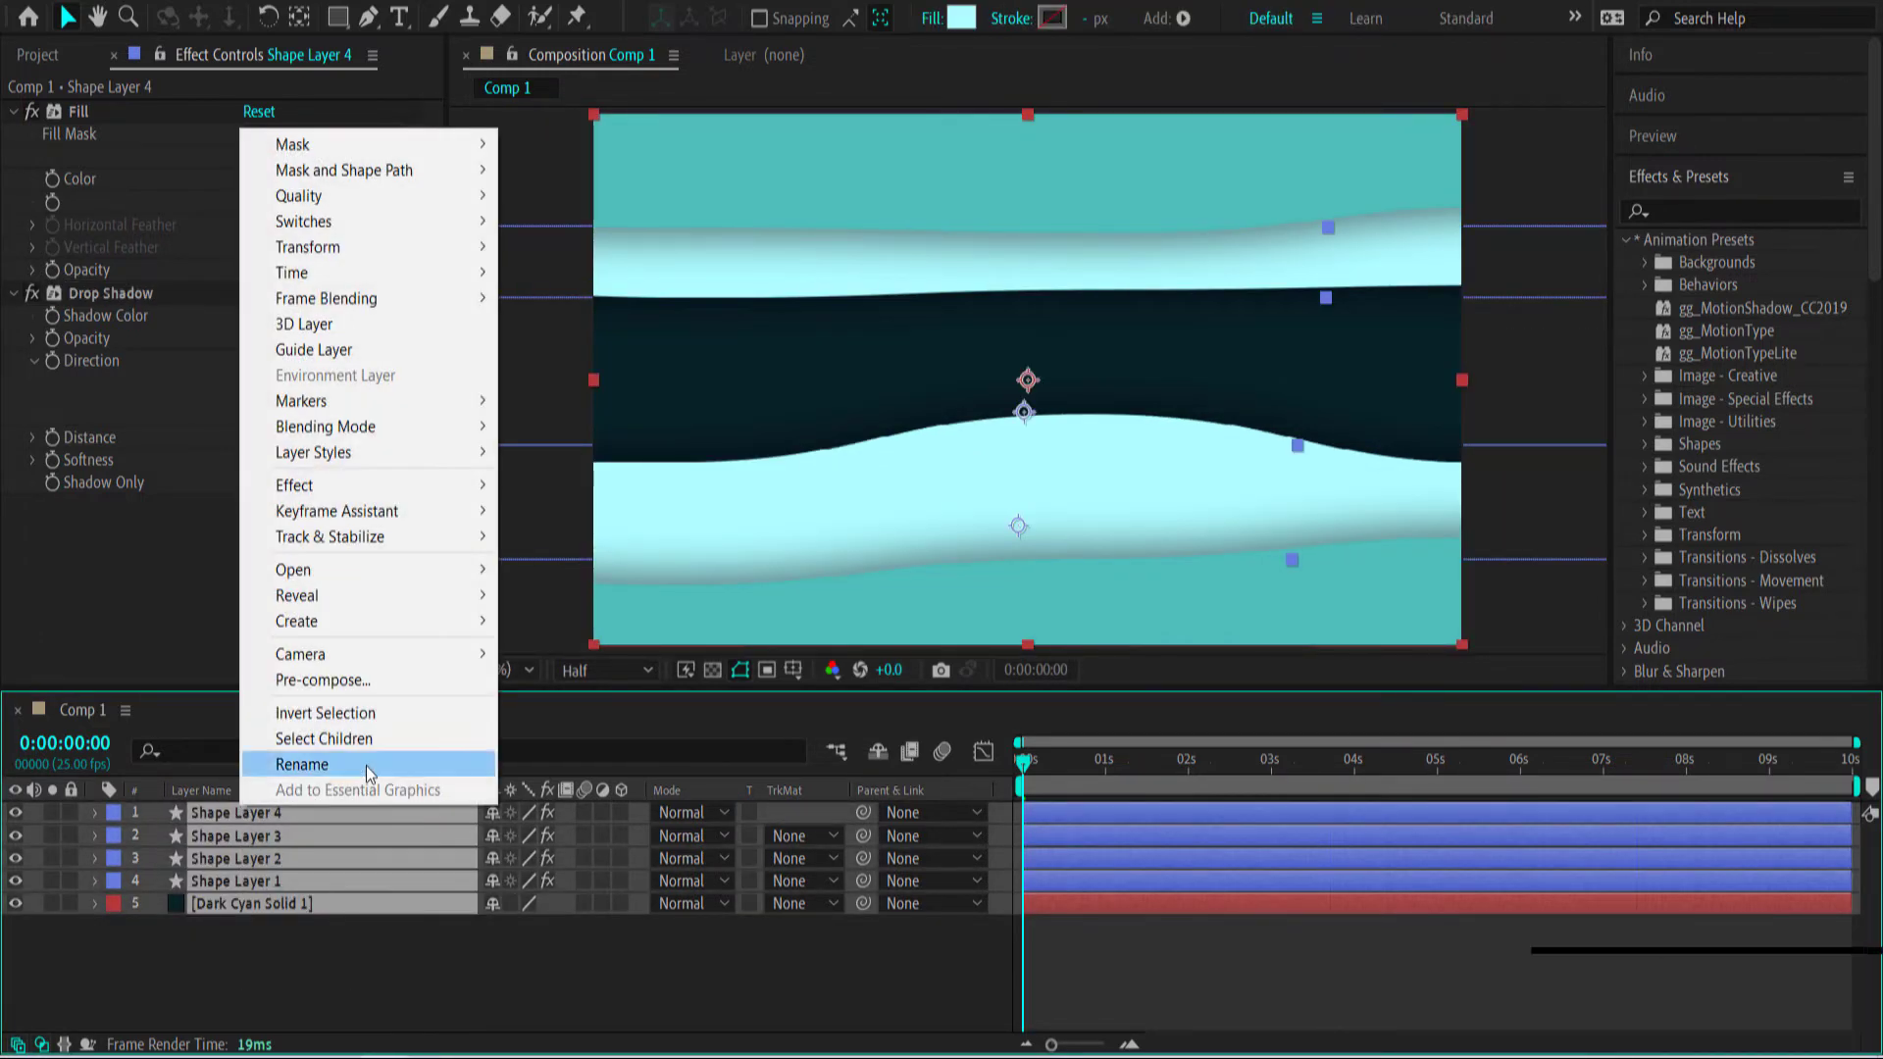
click(380, 681)
text(ORB)
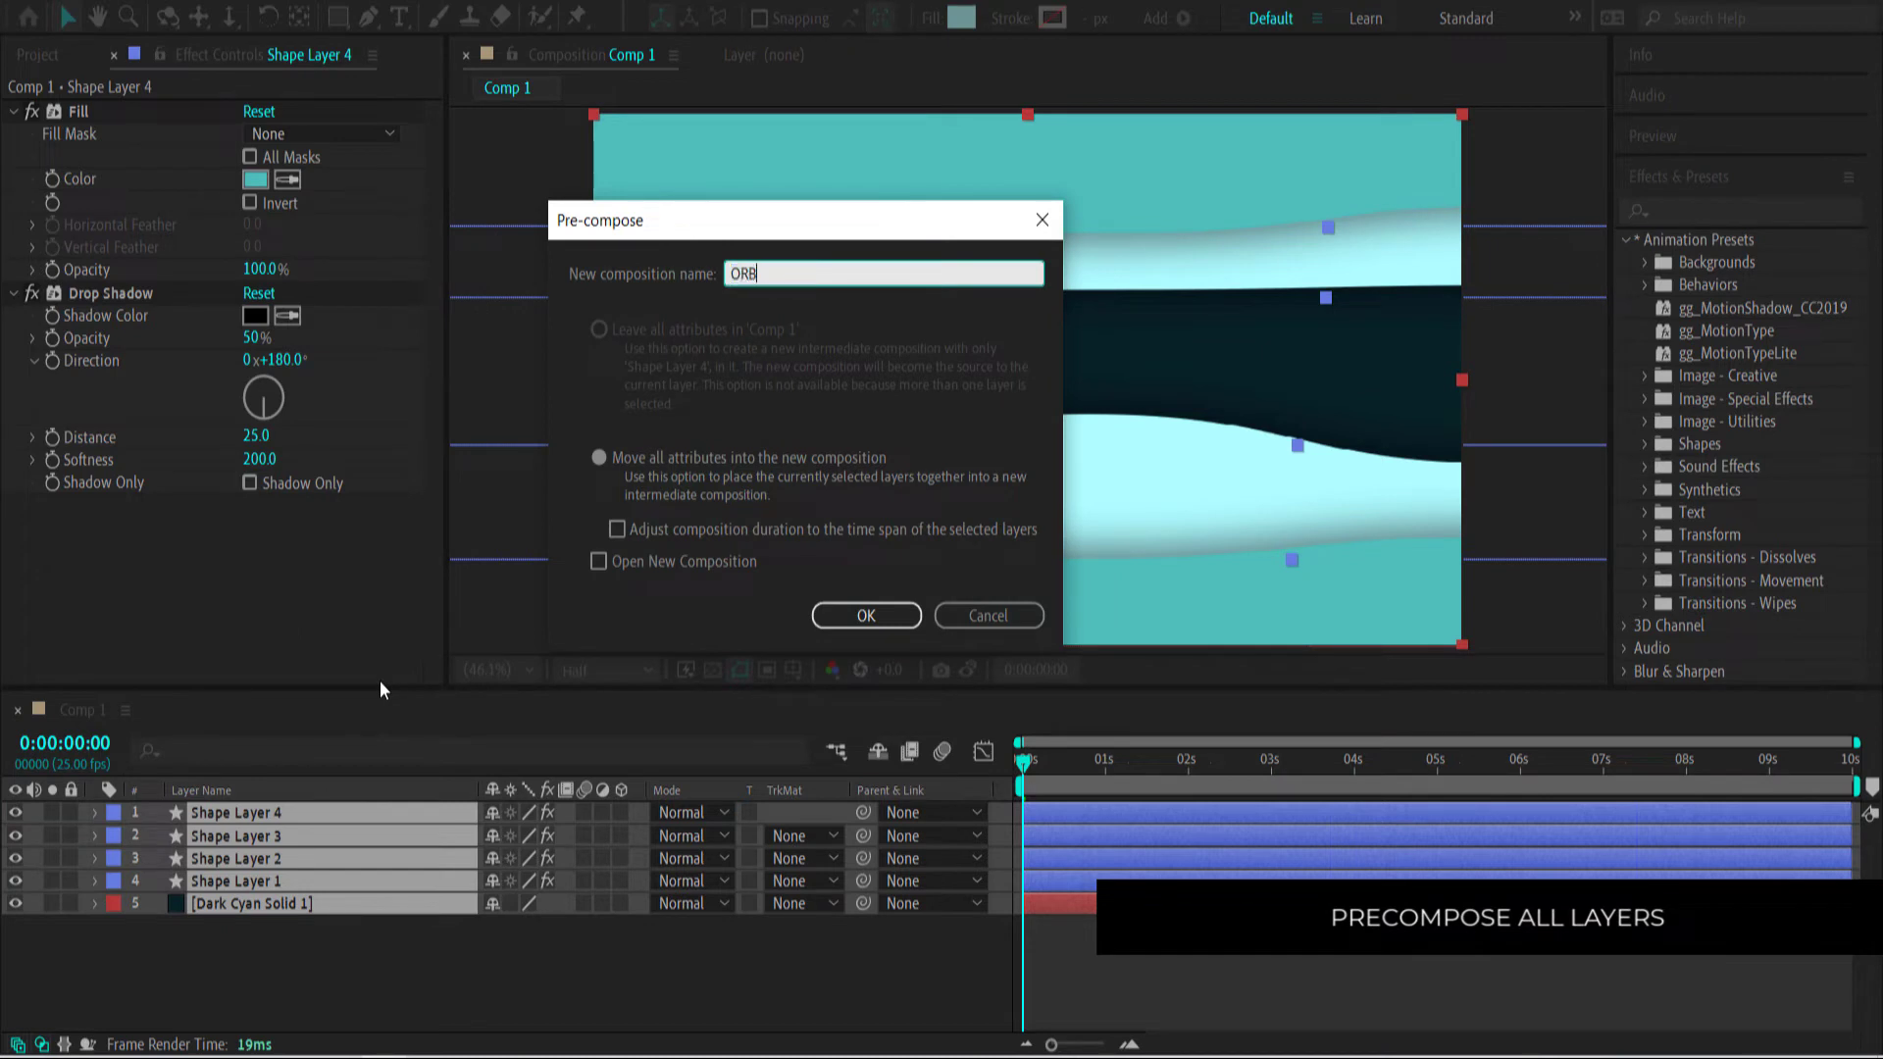
key(Return)
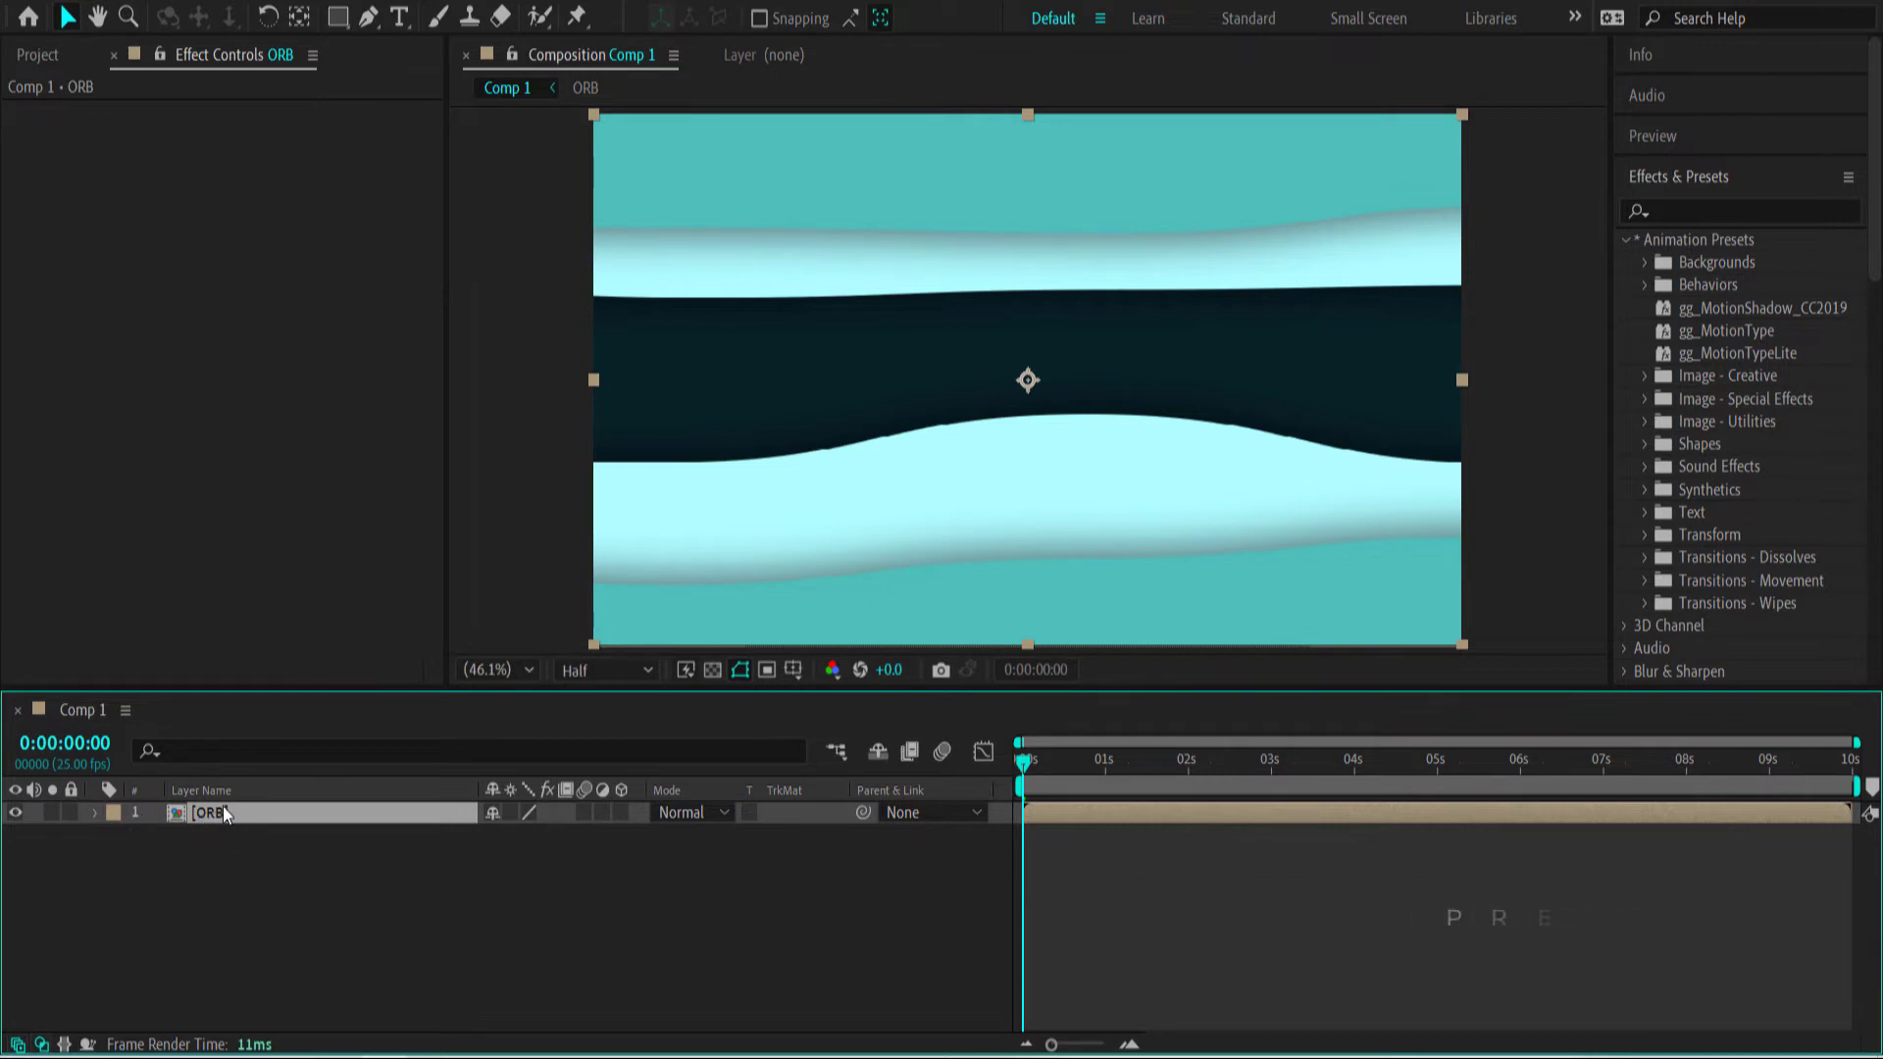
Apply CC Sphere to the ORB layer and increase its Radius to 412.
key(ctrl+space)
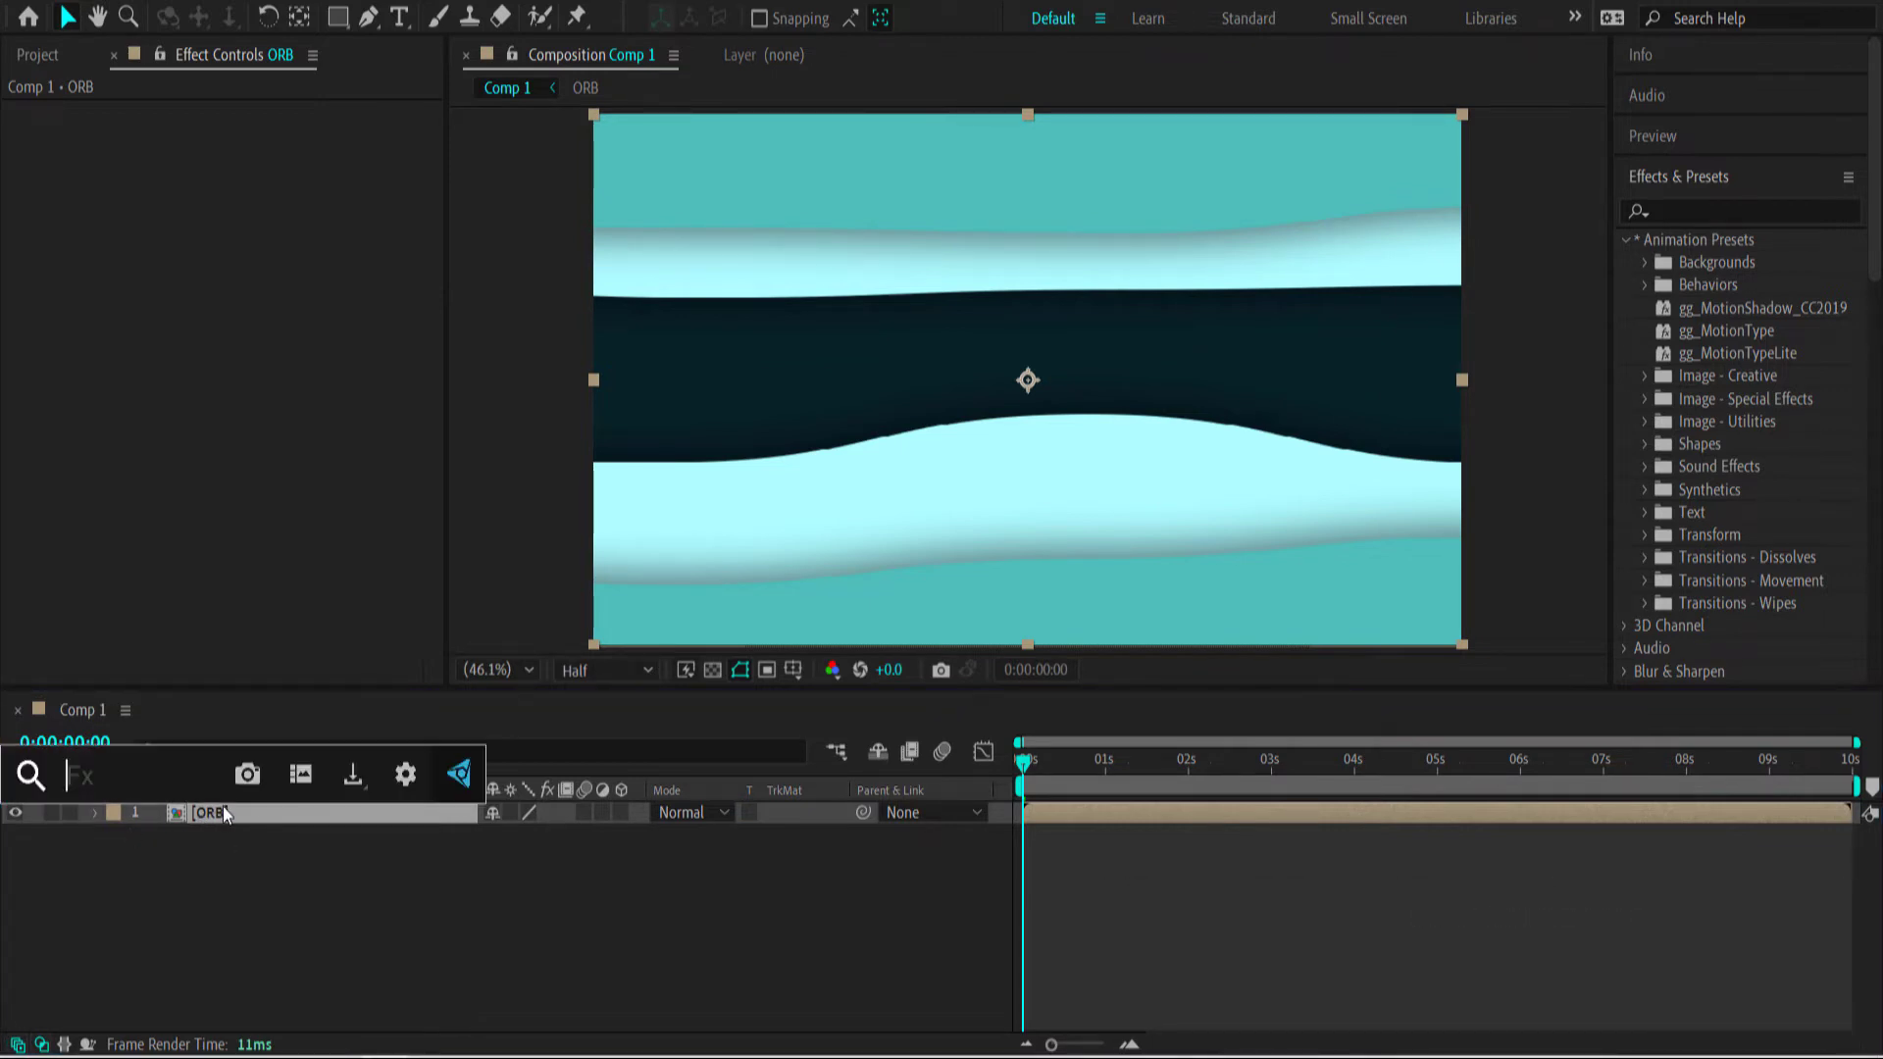
text(cc sp)
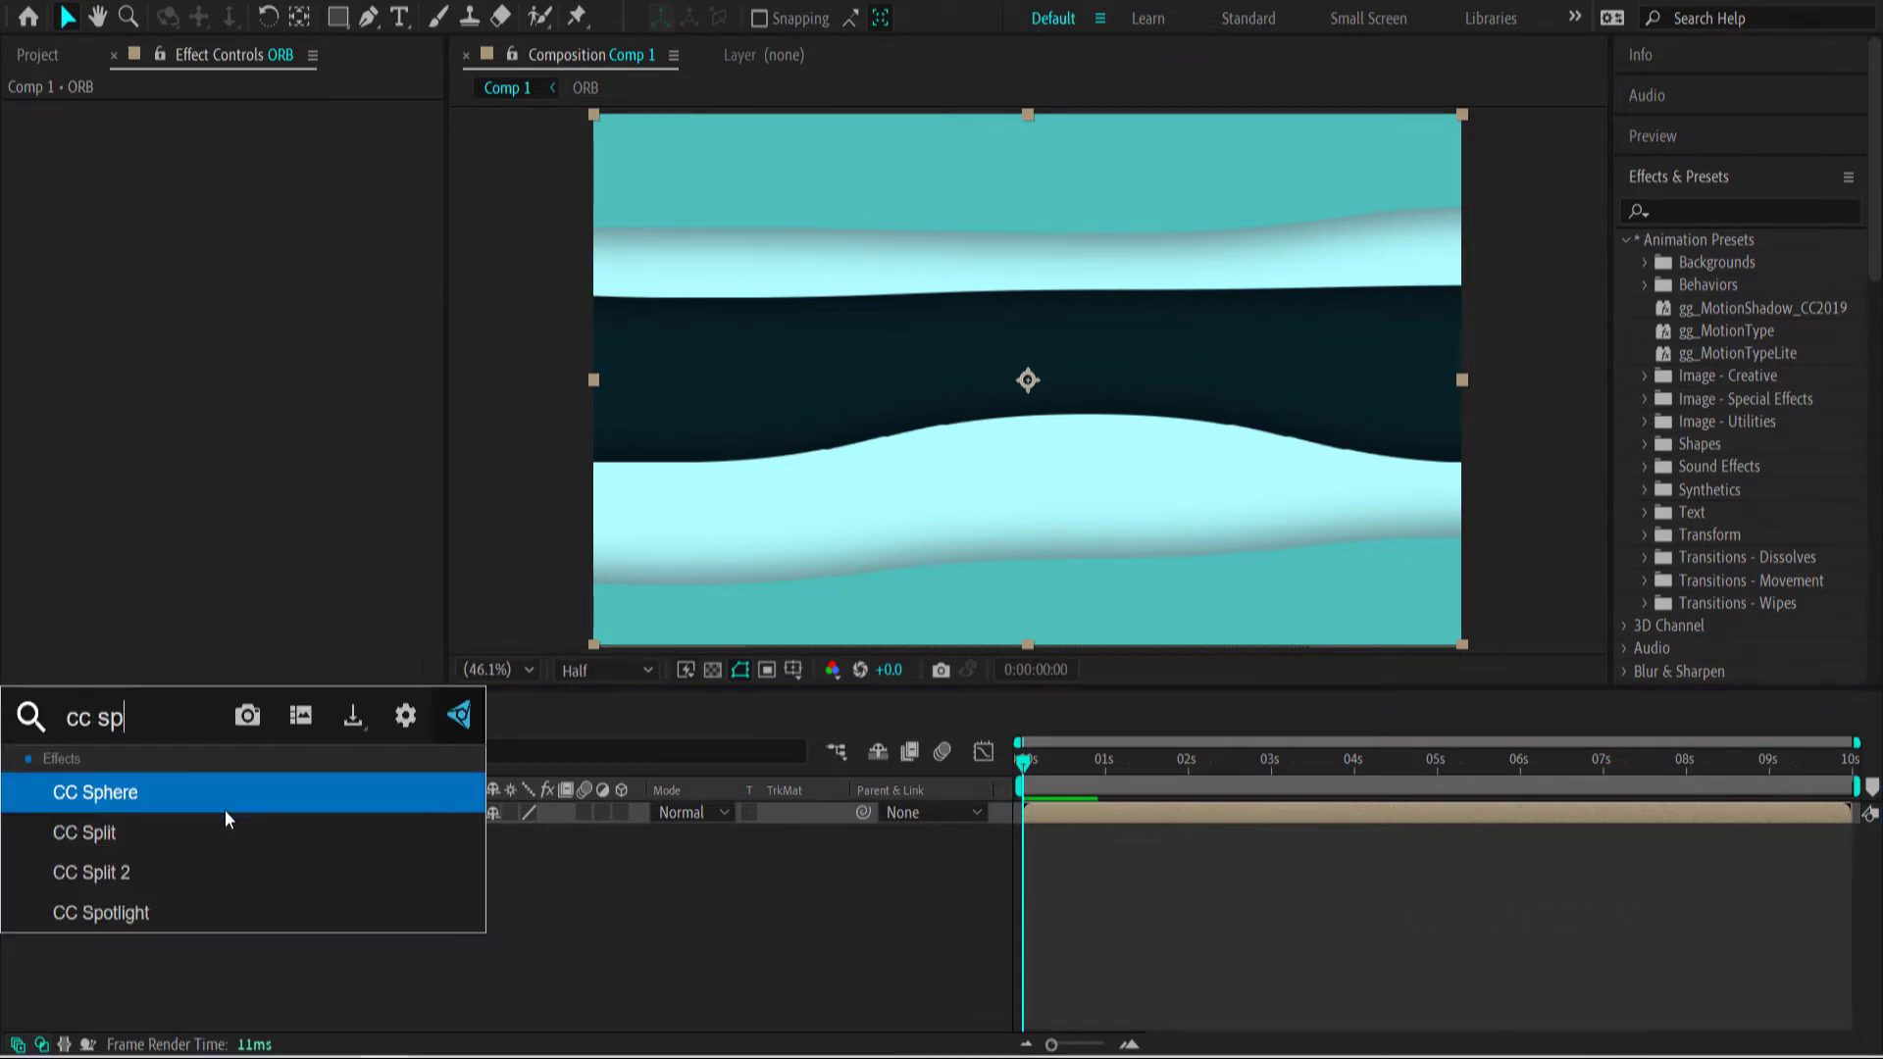
click(188, 791)
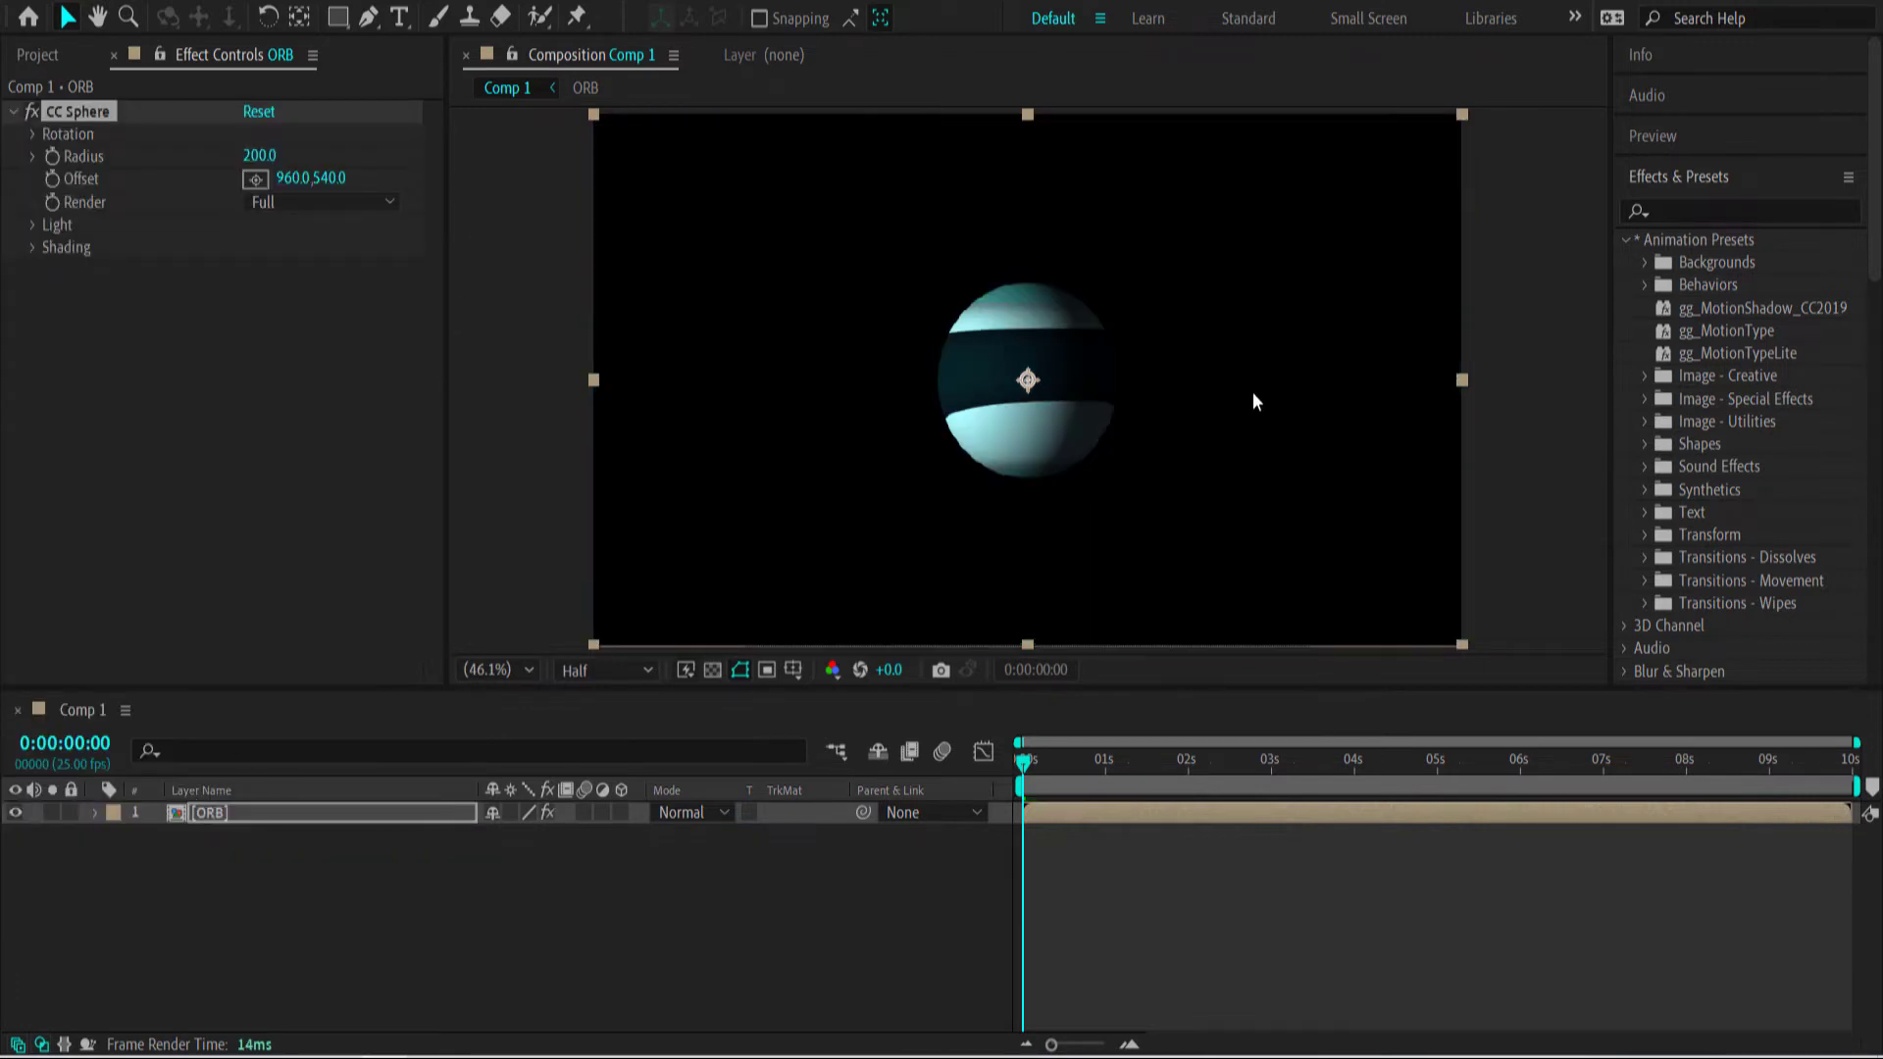
drag(261, 159, 503, 139)
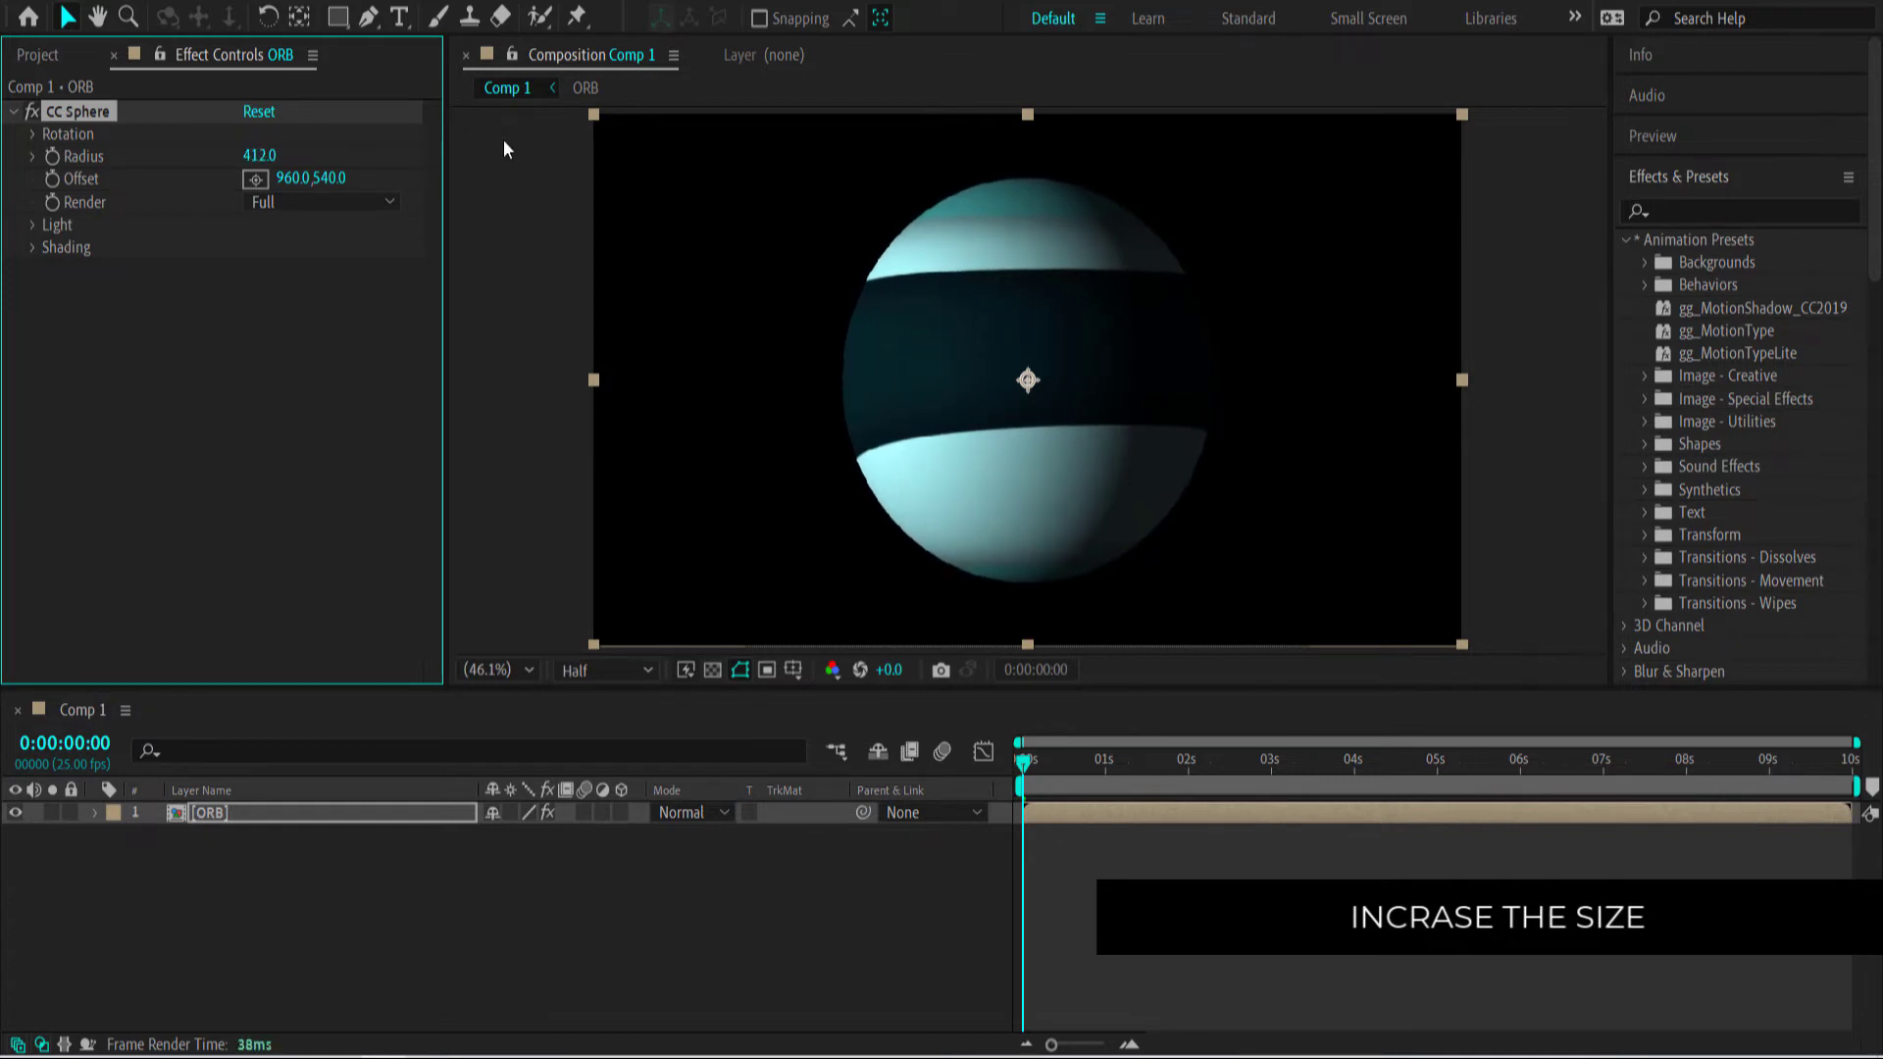
drag(1028, 761, 1112, 788)
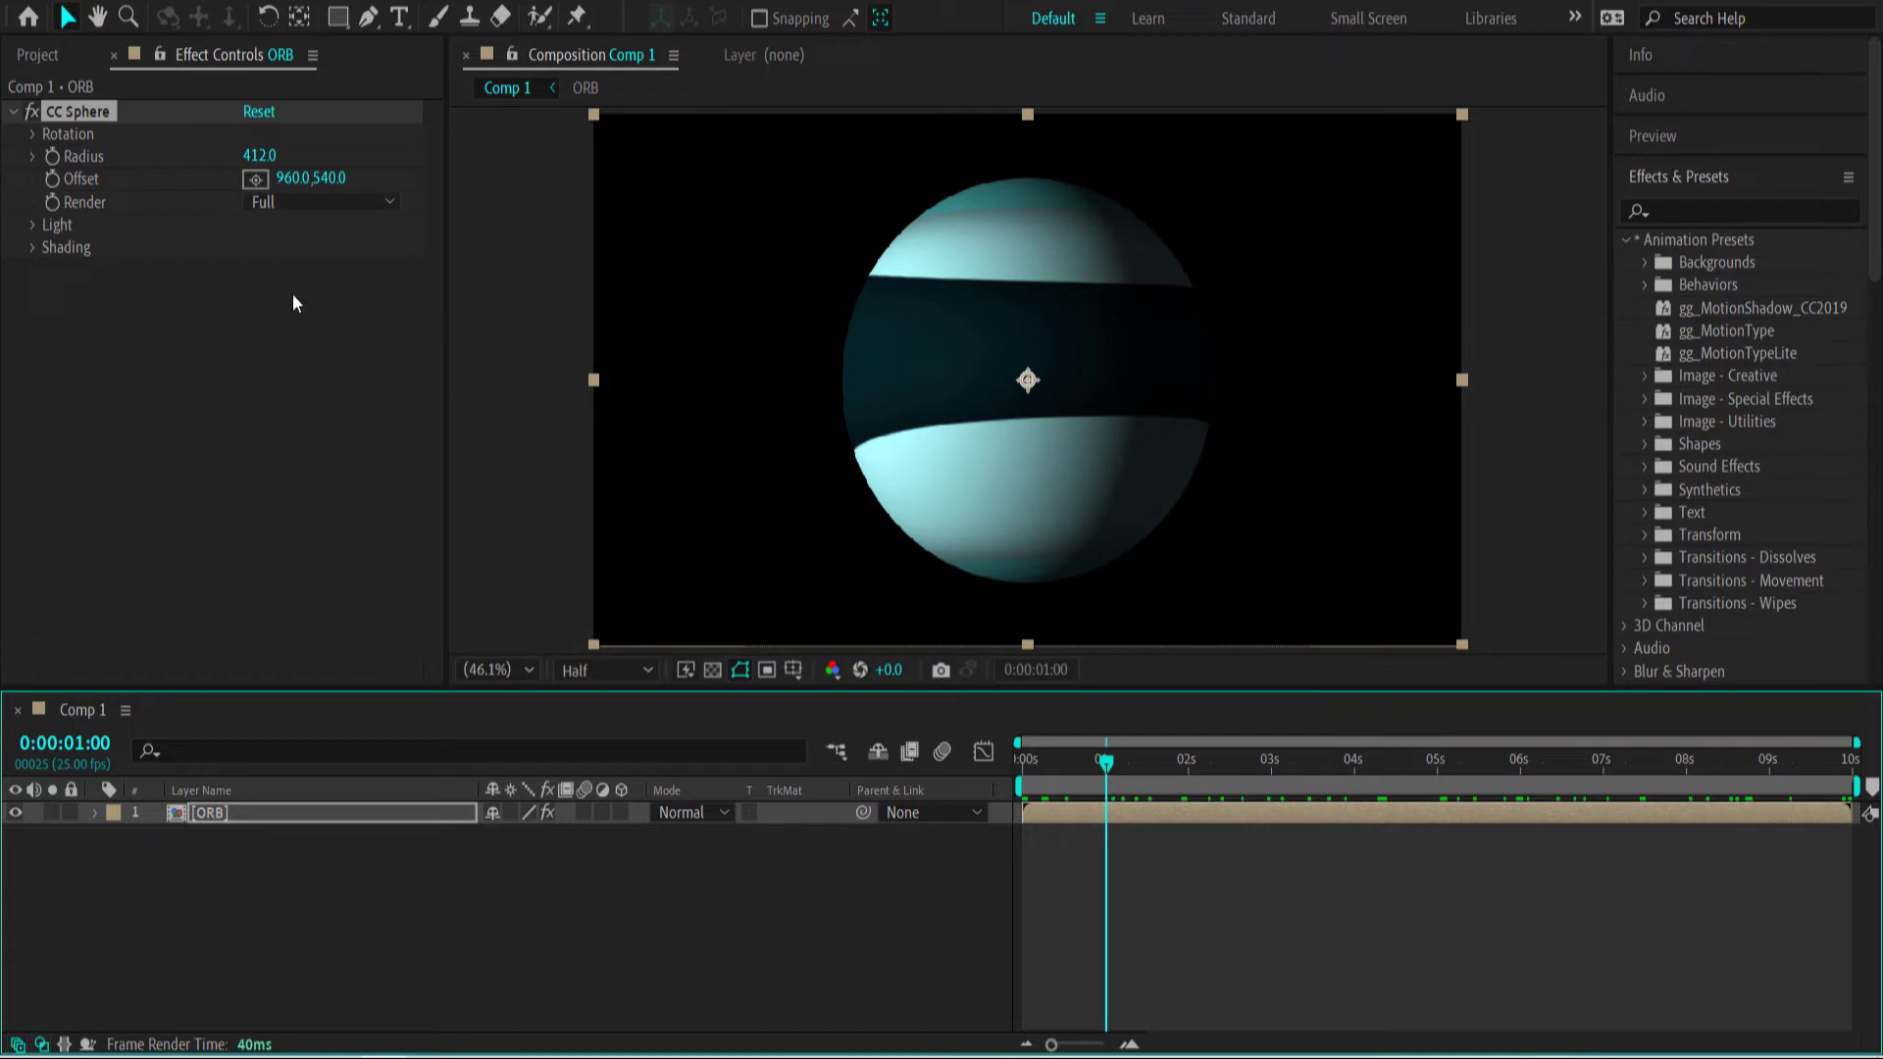
click(34, 249)
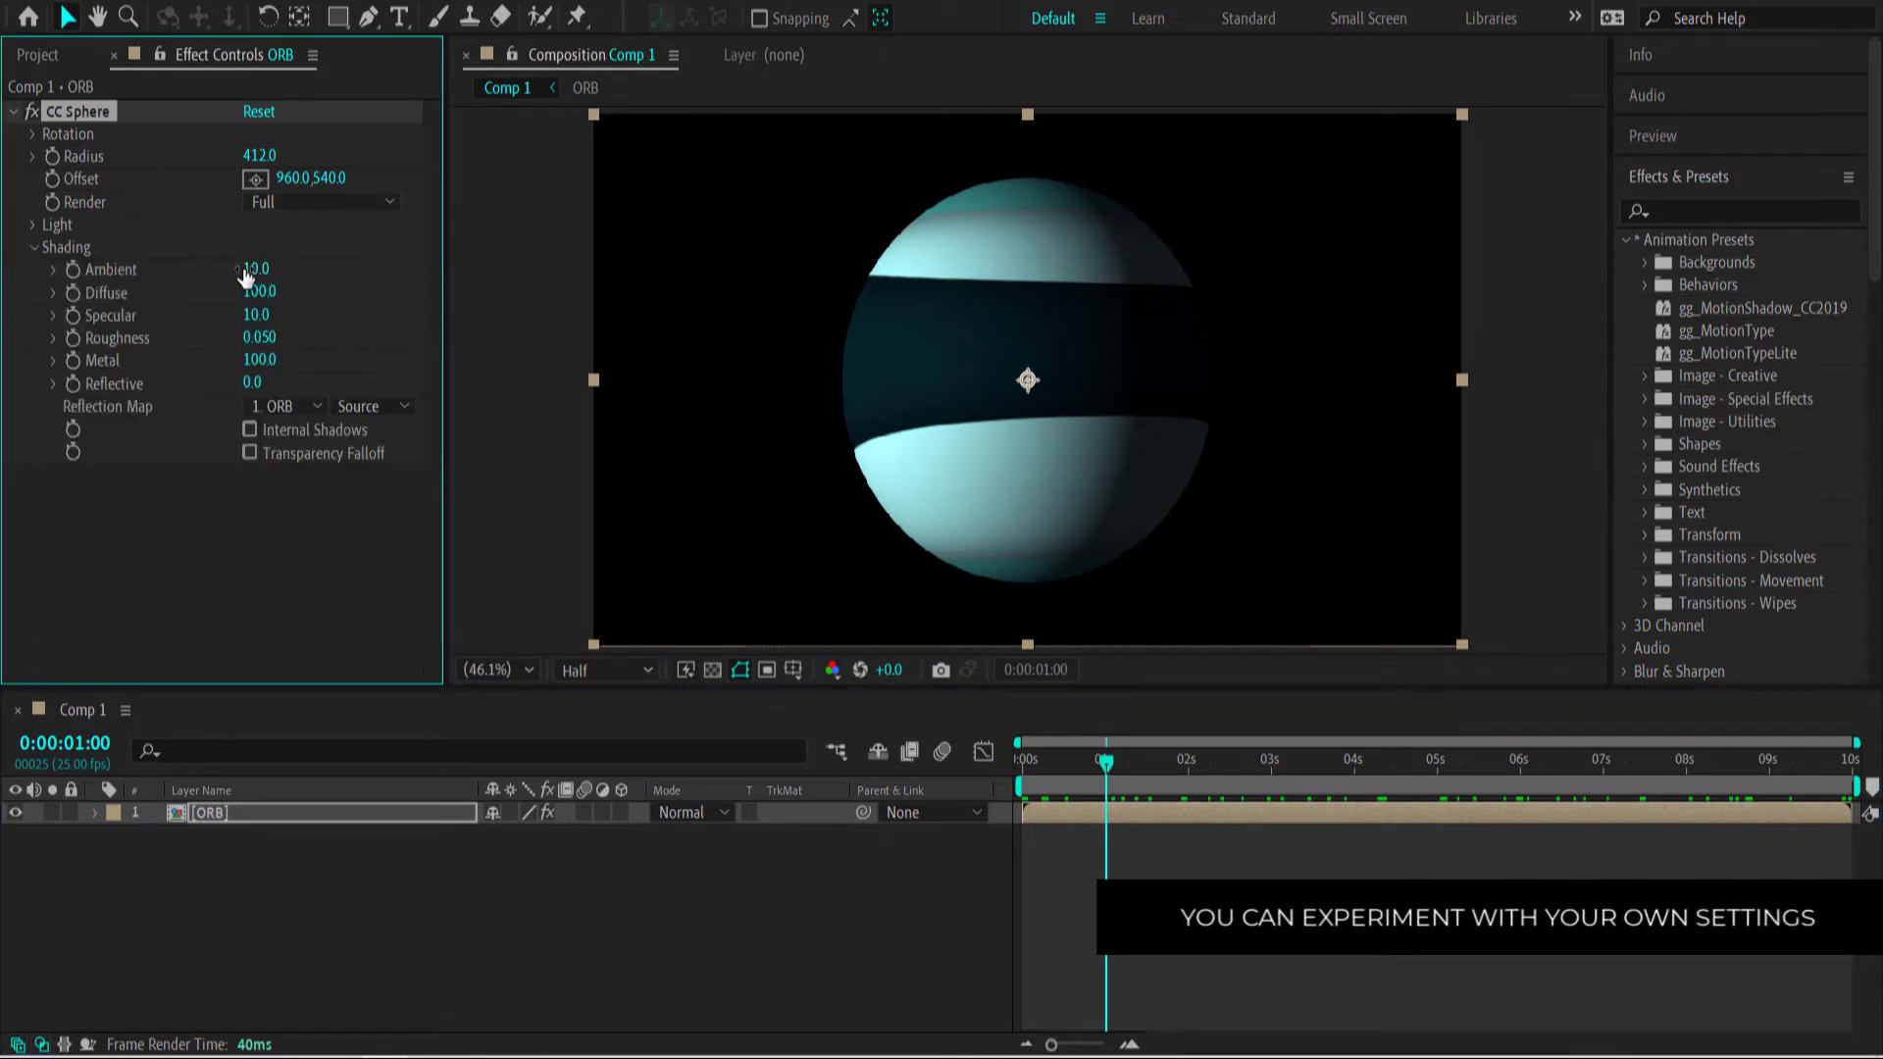
Set CC Sphere's Ambient shading to 5 and Specular to 100.
click(253, 270)
text(5)
key(Return)
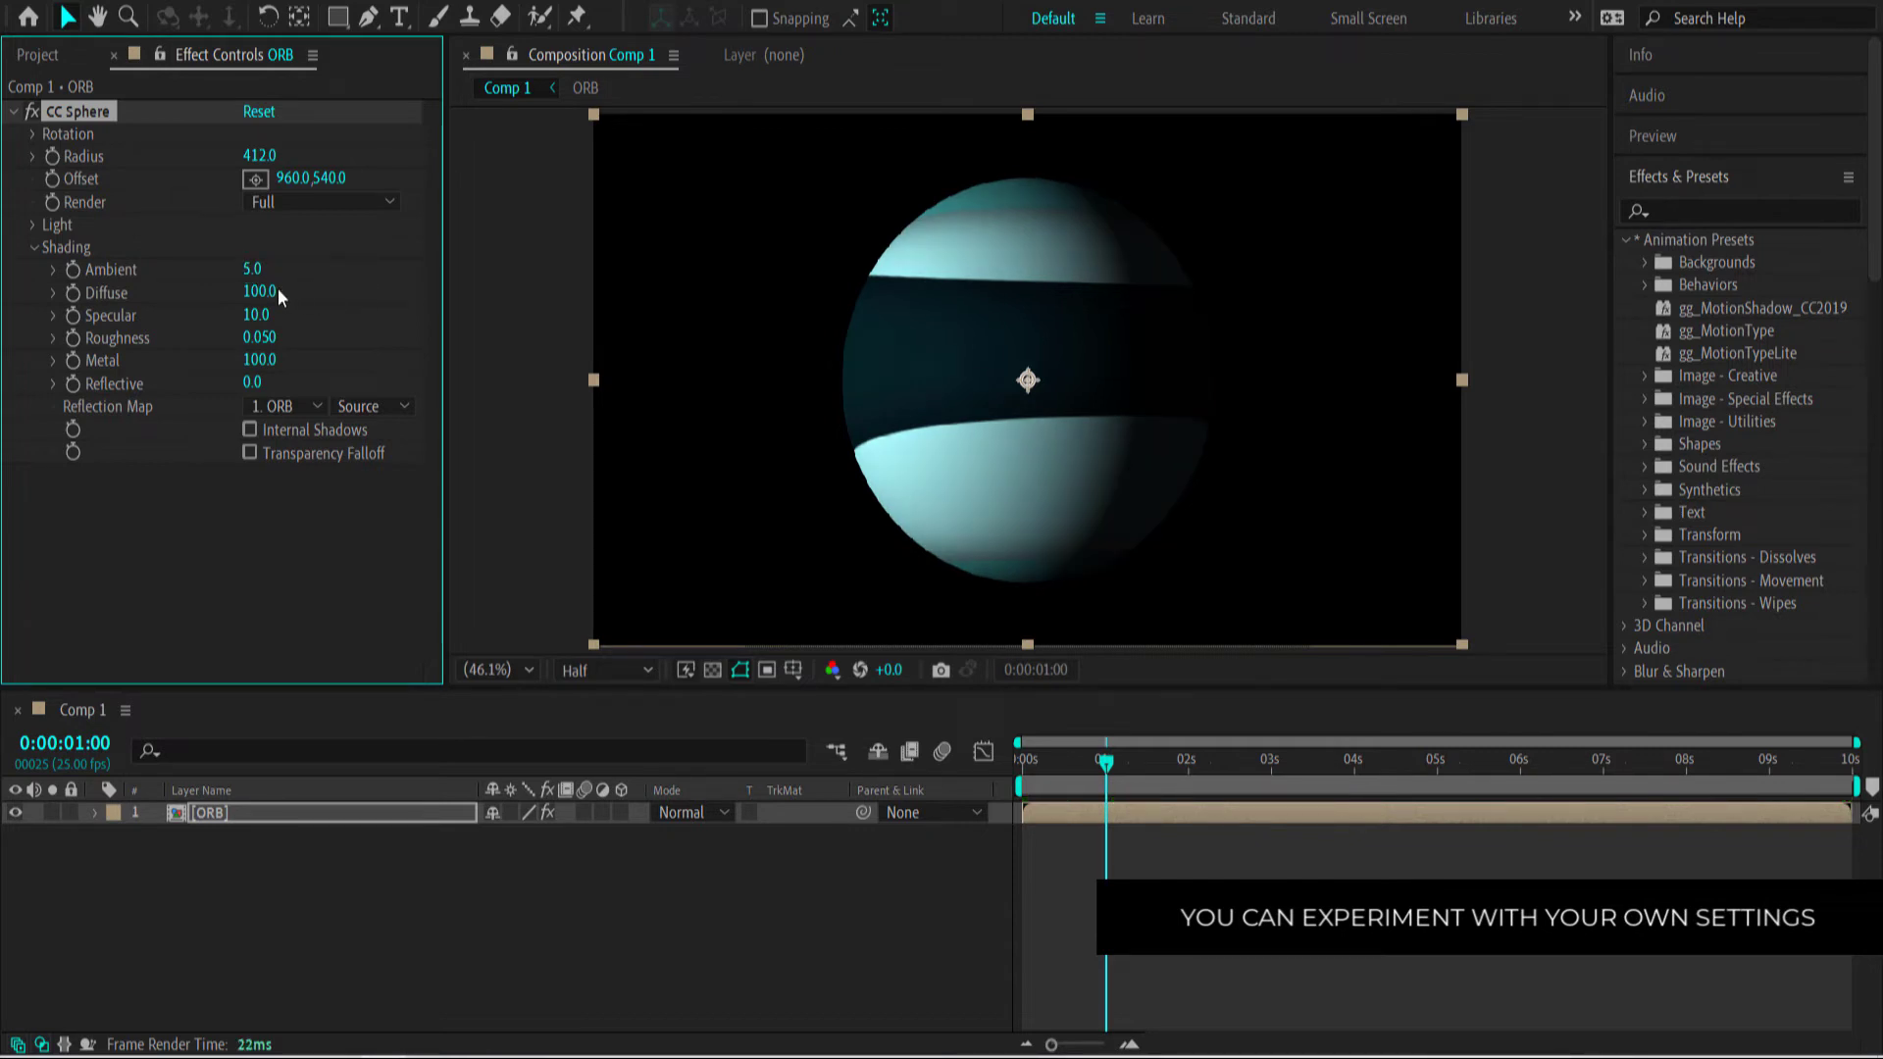
drag(255, 314, 441, 304)
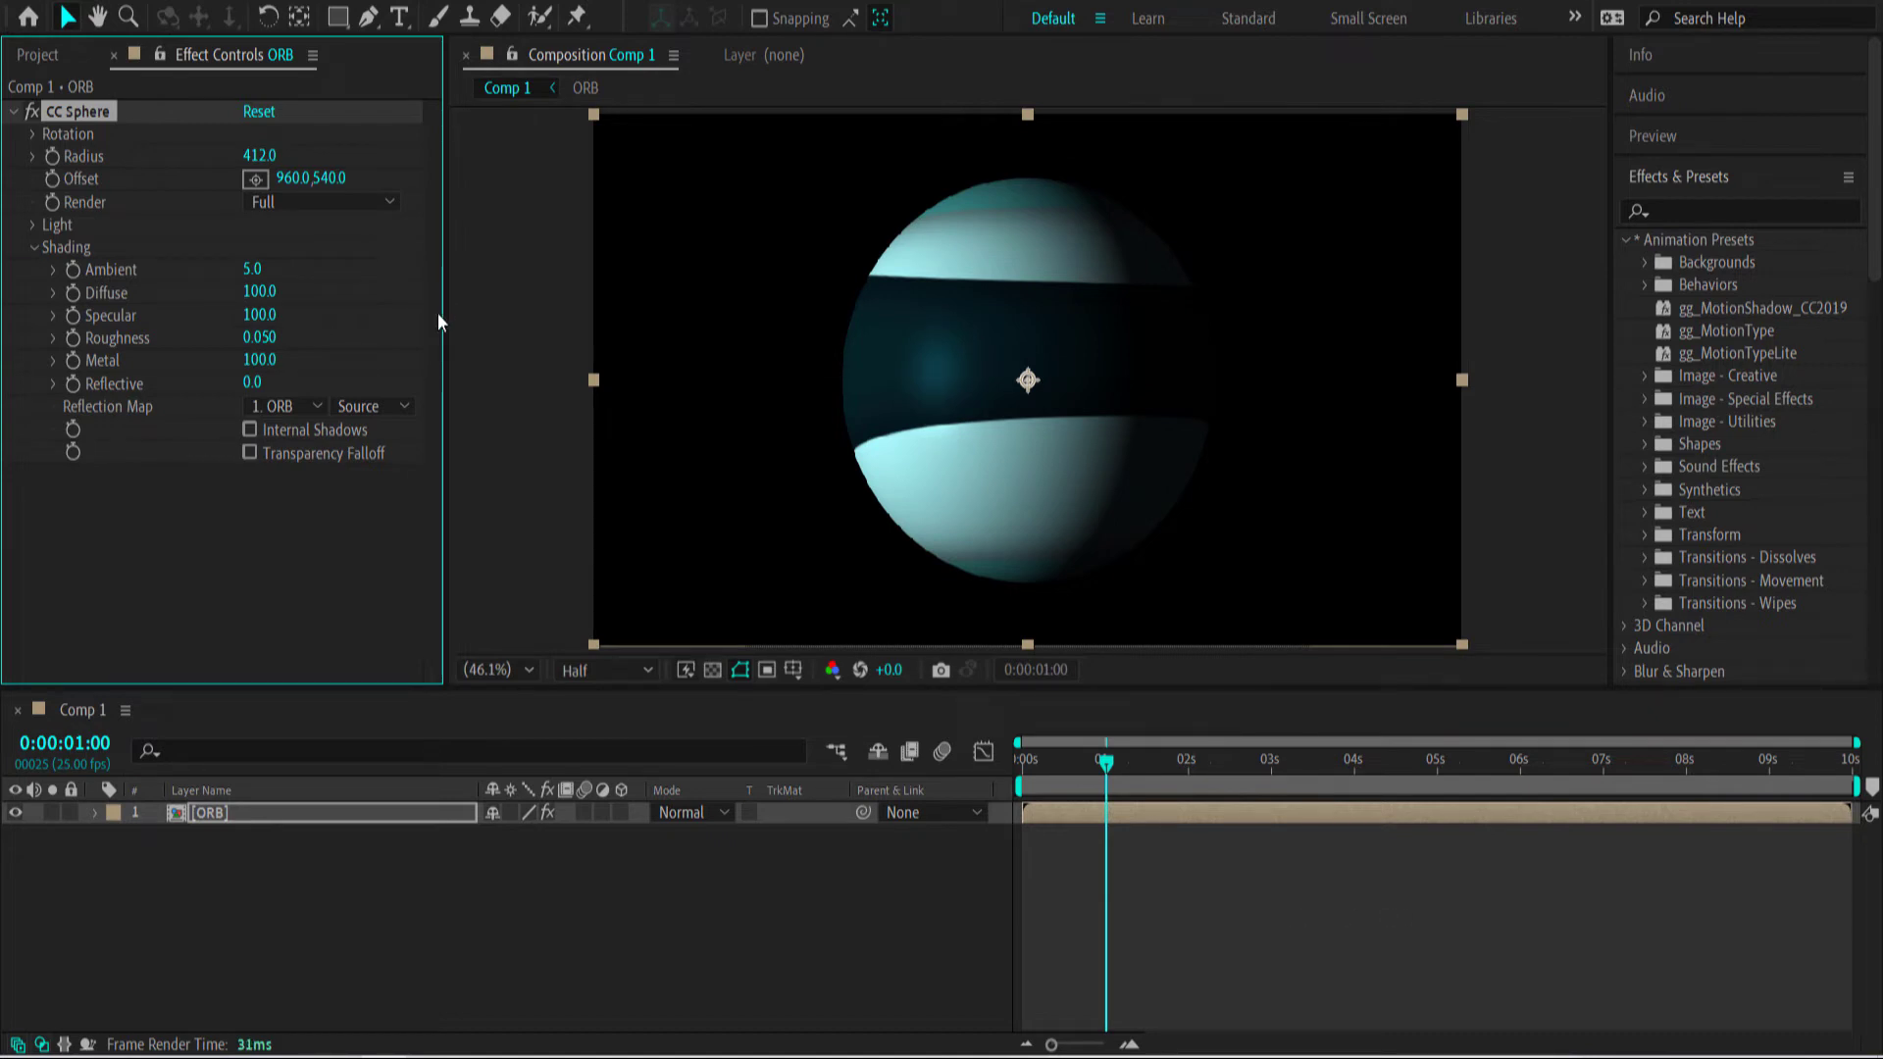
drag(1104, 770, 1003, 771)
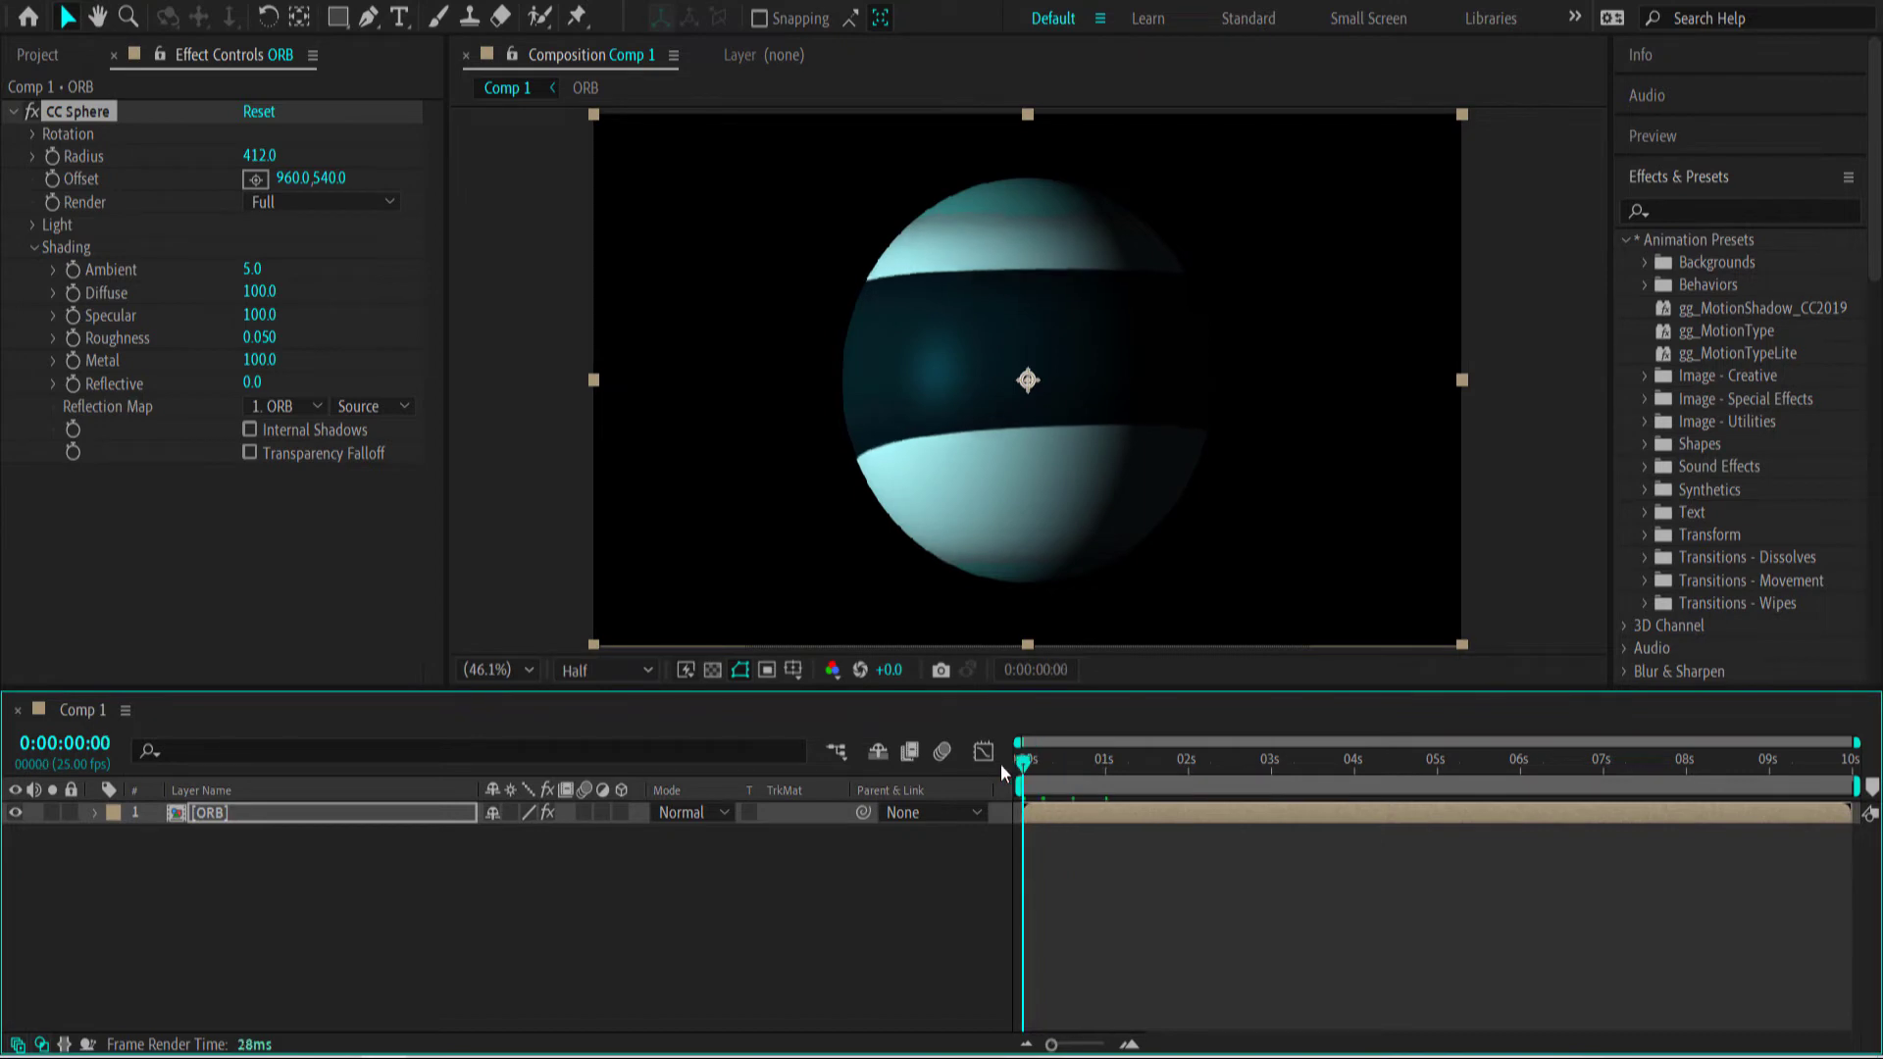
Keyframe CC Sphere Rotation Y from 0° at the start to −101° at the end, then preview.
click(34, 134)
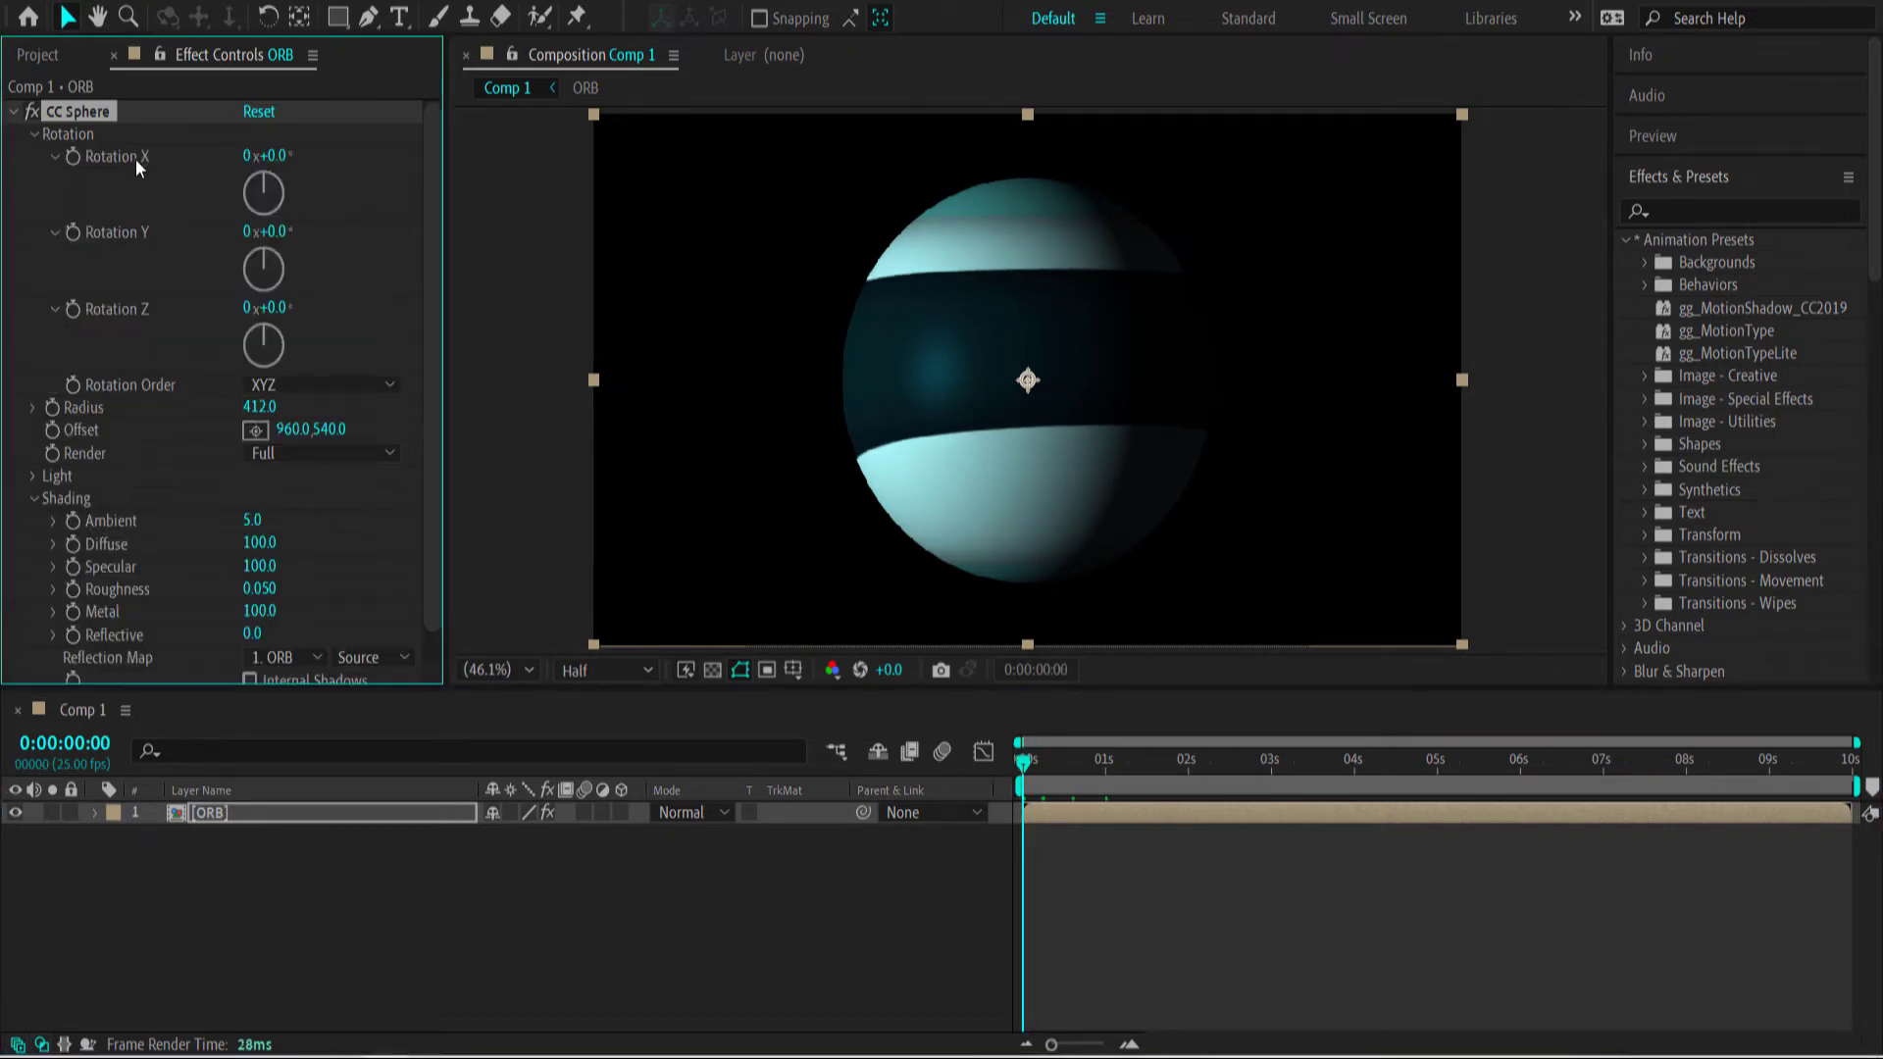
click(72, 233)
drag(1018, 762, 1861, 749)
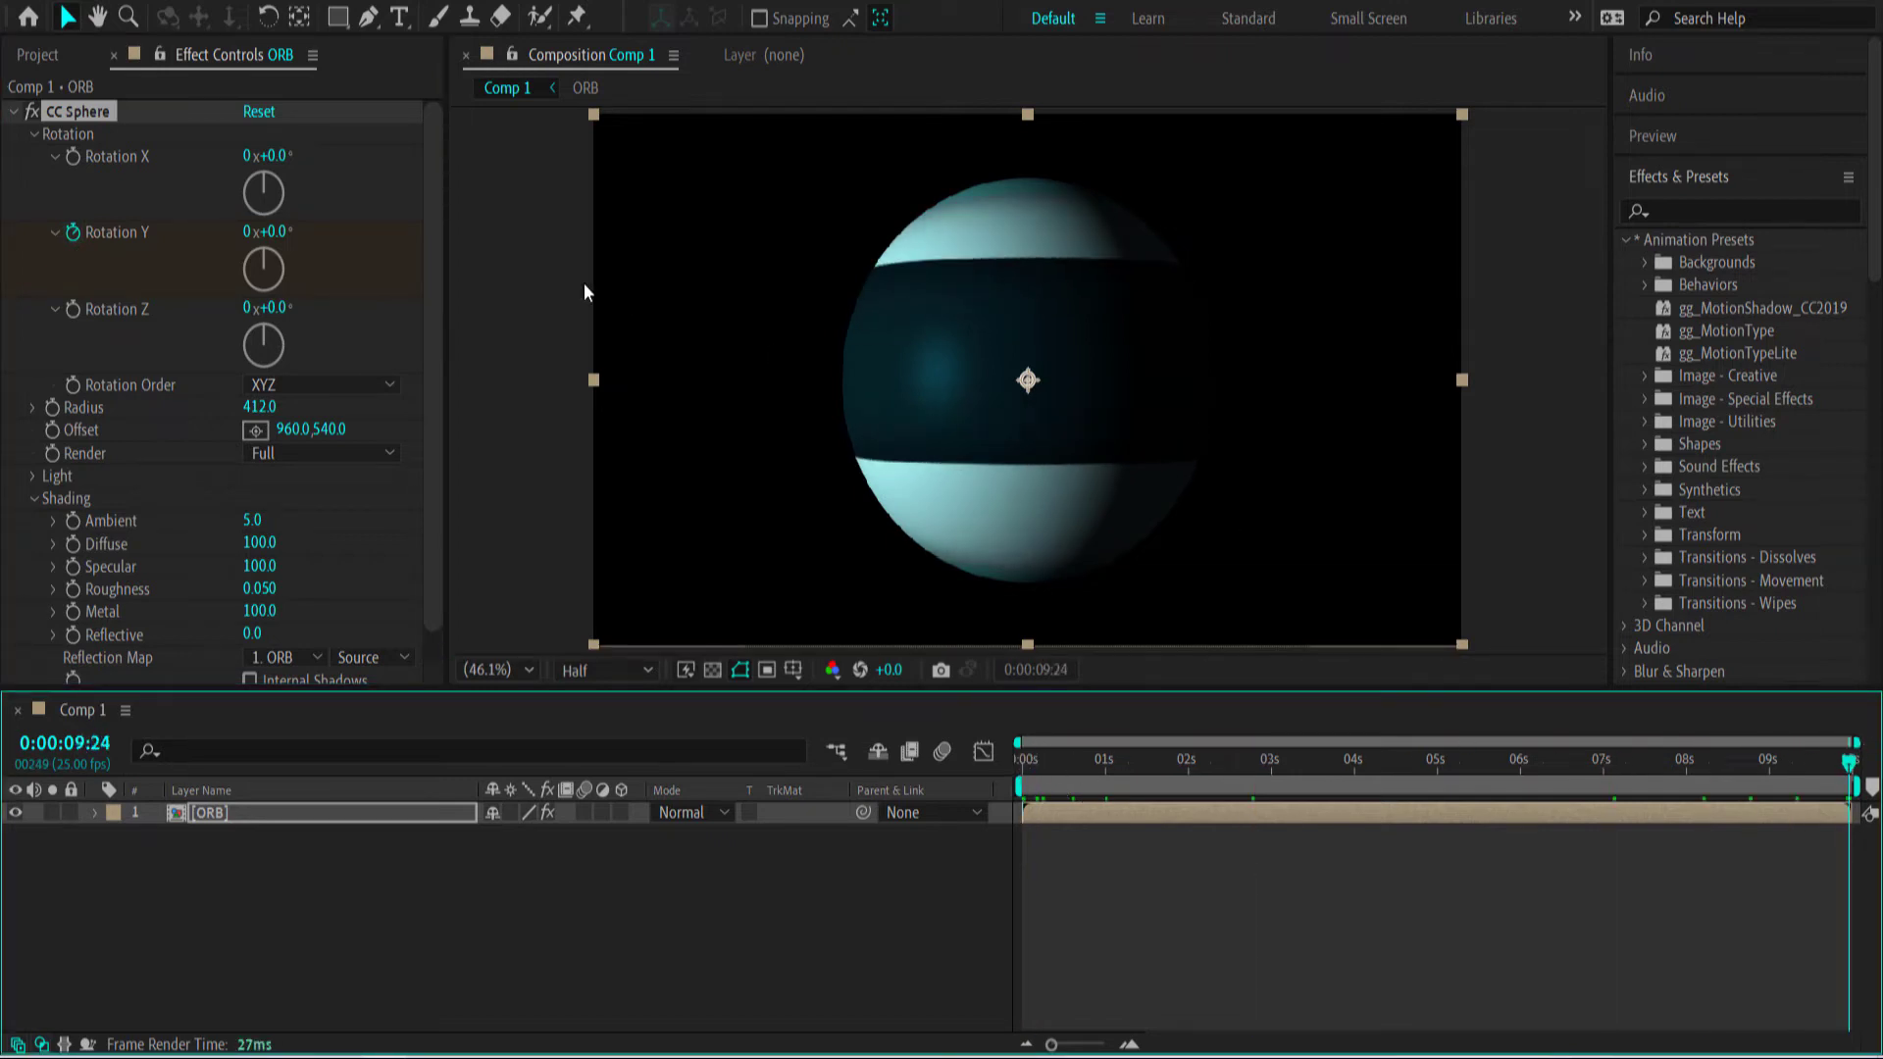
drag(279, 236, 490, 228)
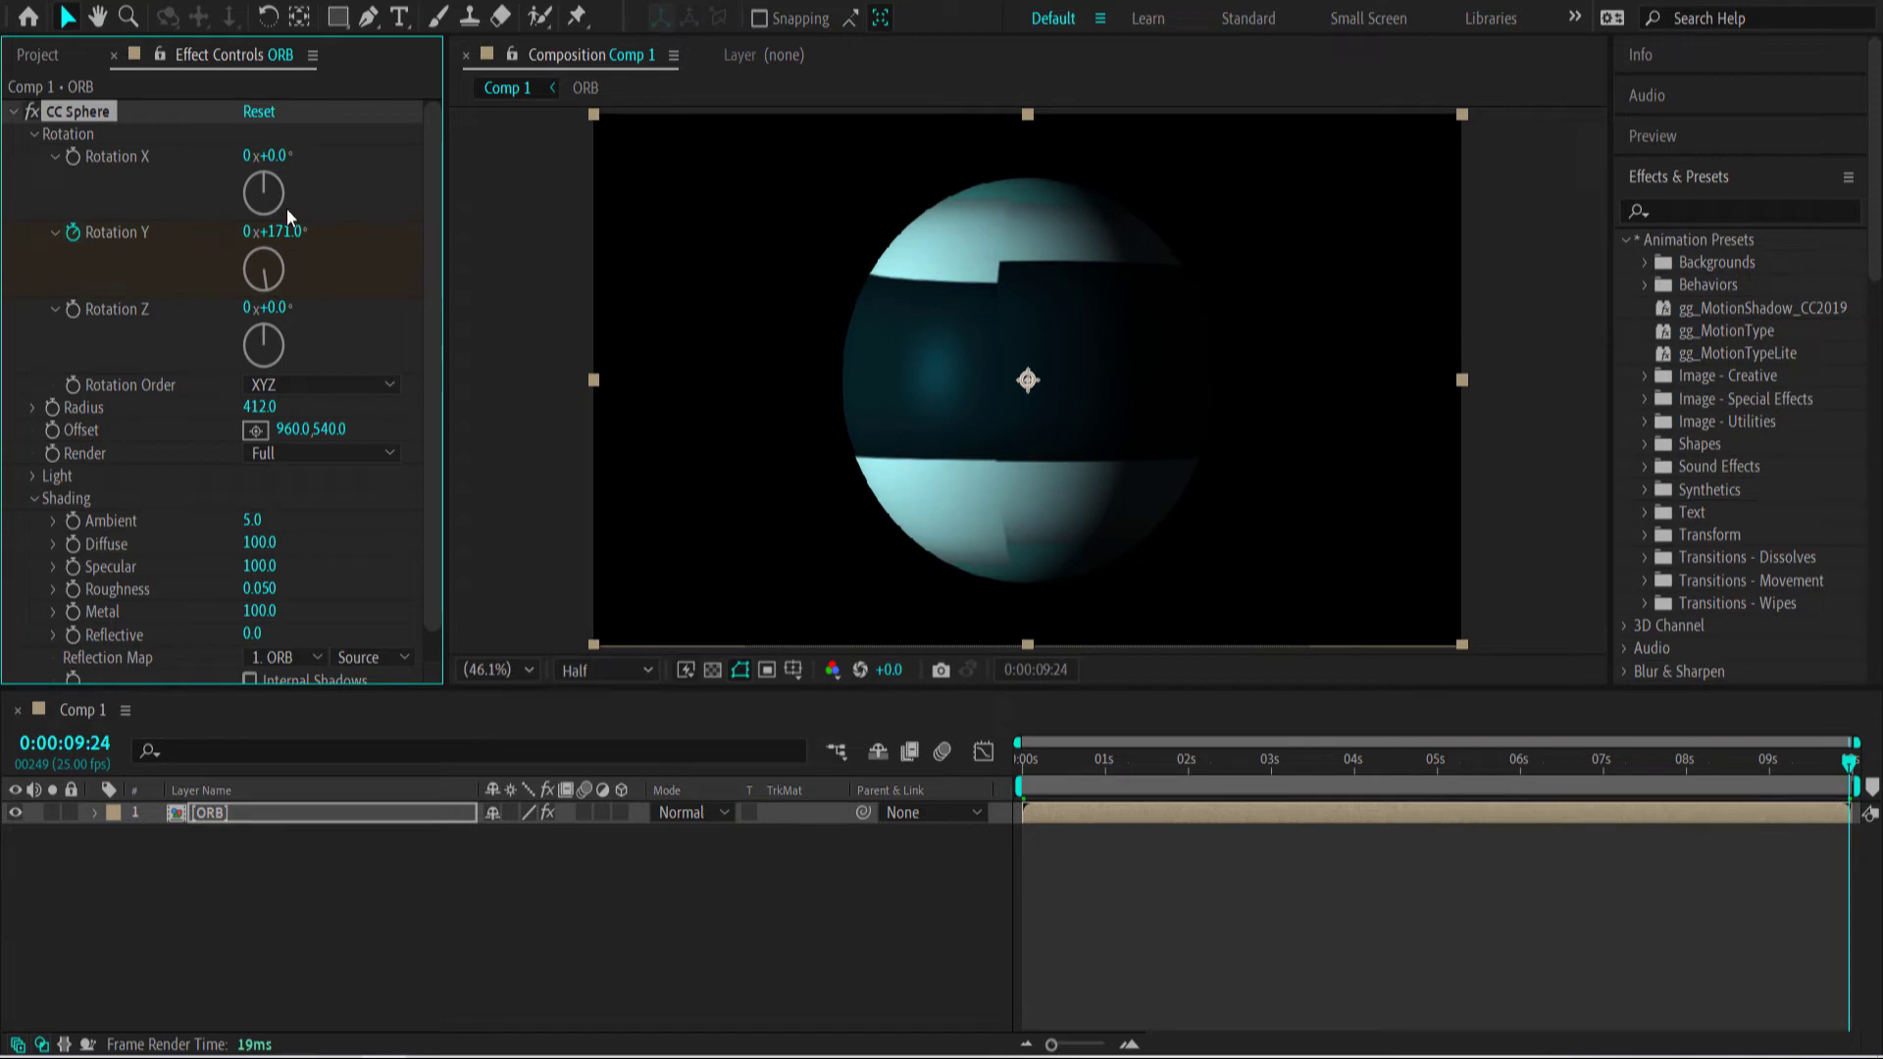
drag(282, 234, 226, 227)
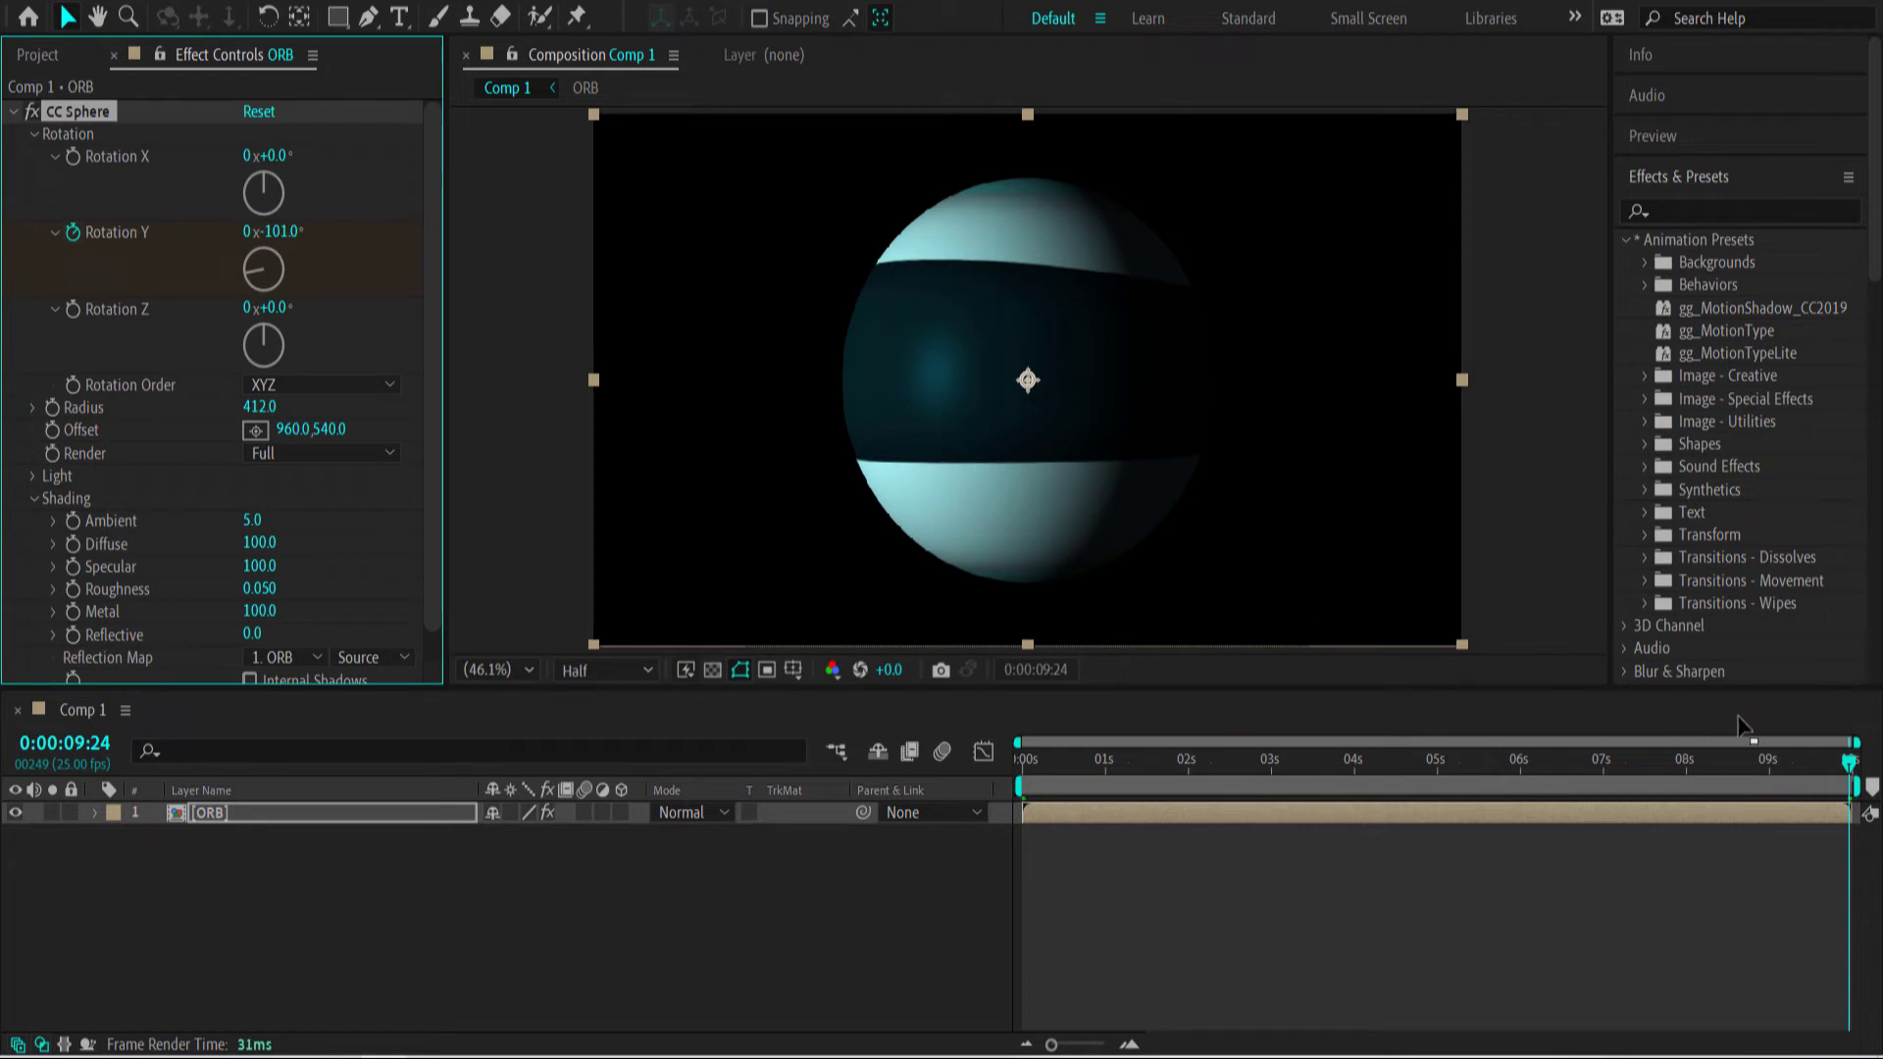
drag(1850, 764, 1114, 765)
key(space)
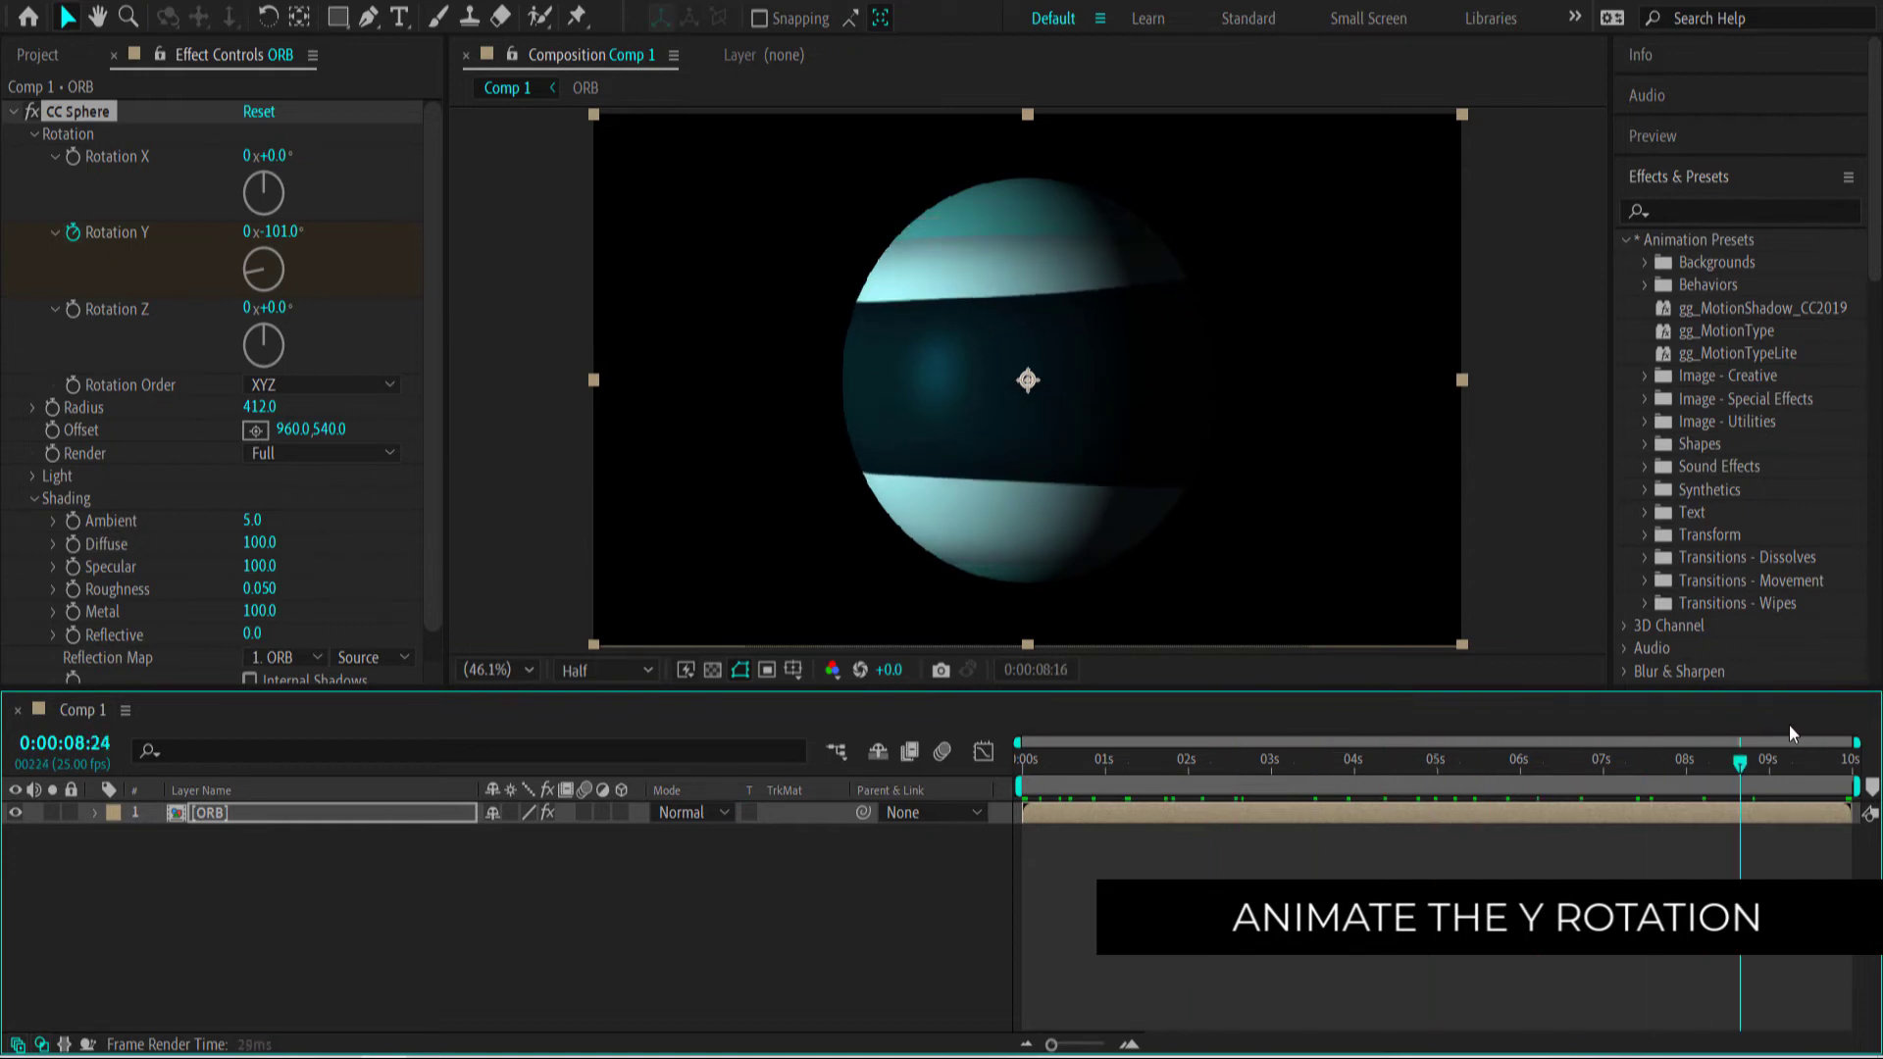
drag(1844, 761, 994, 743)
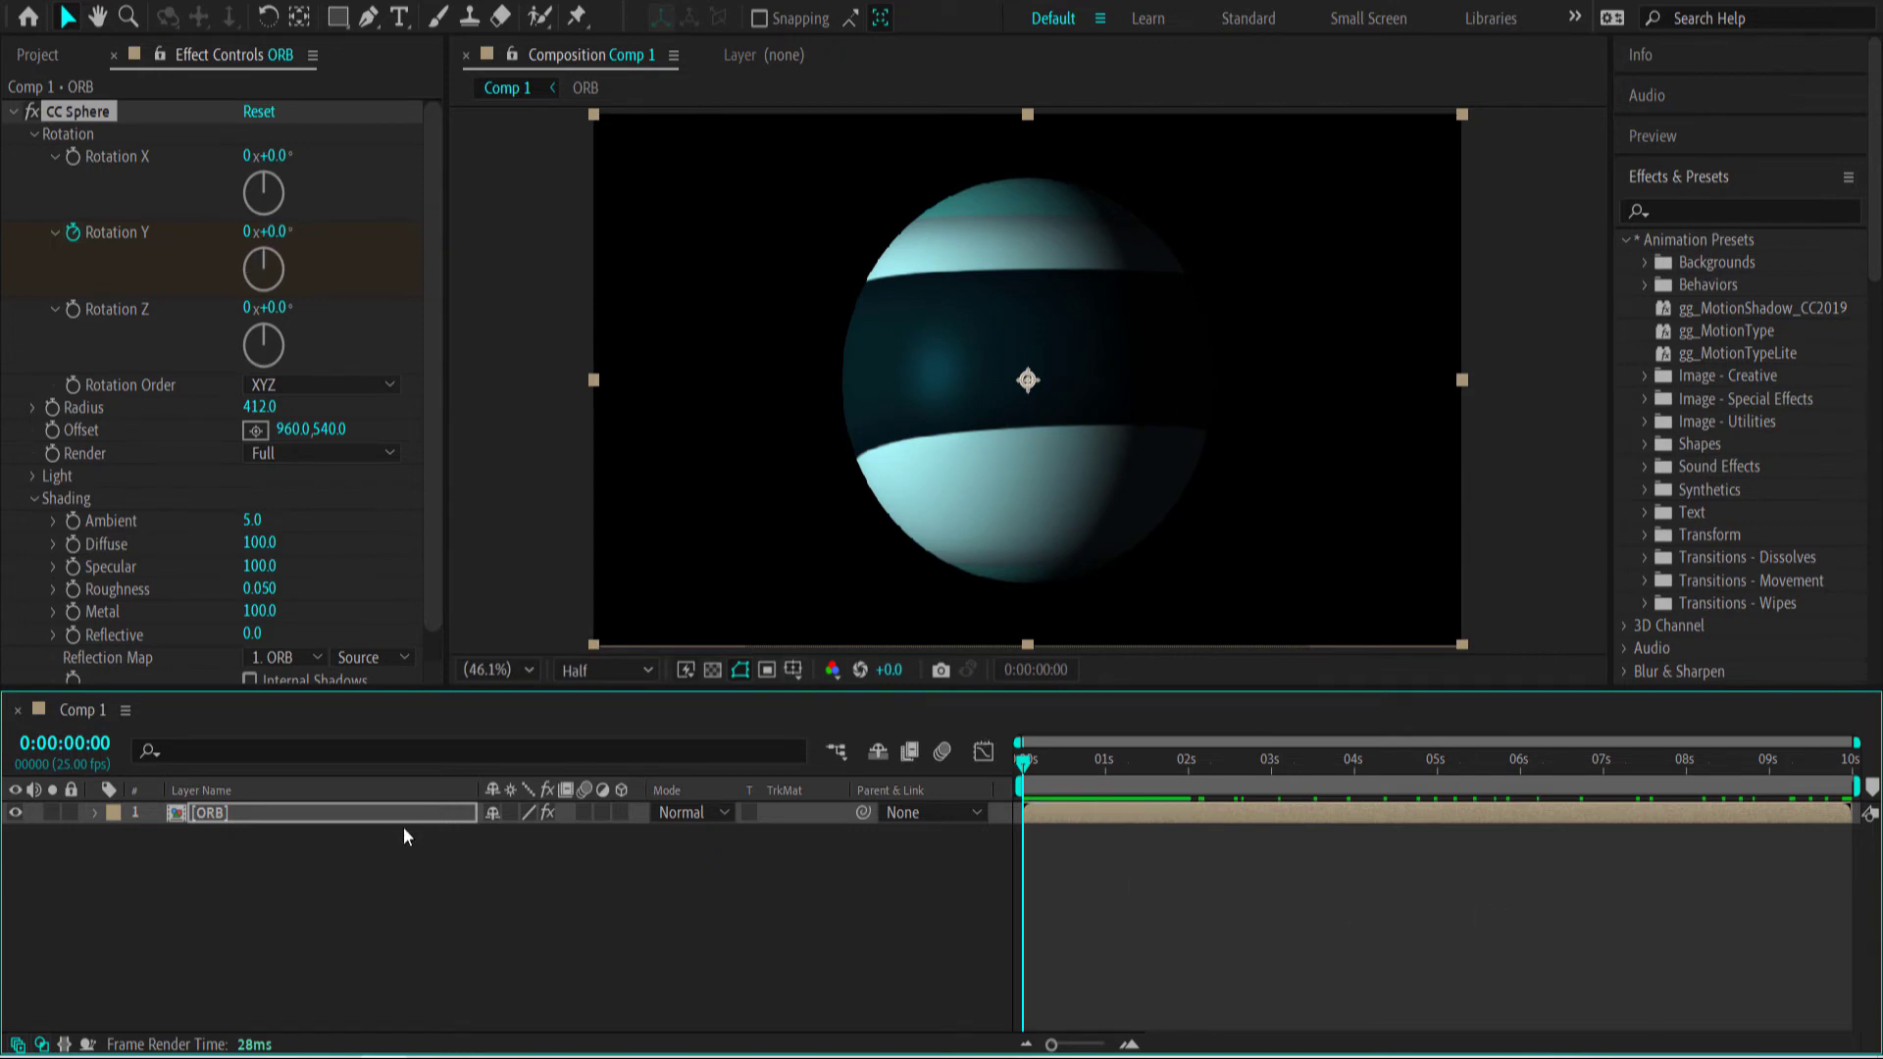
Create a dark teal solid named BG and place it below the ORB layer.
right_click(310, 912)
mouse_move(419, 637)
click(702, 682)
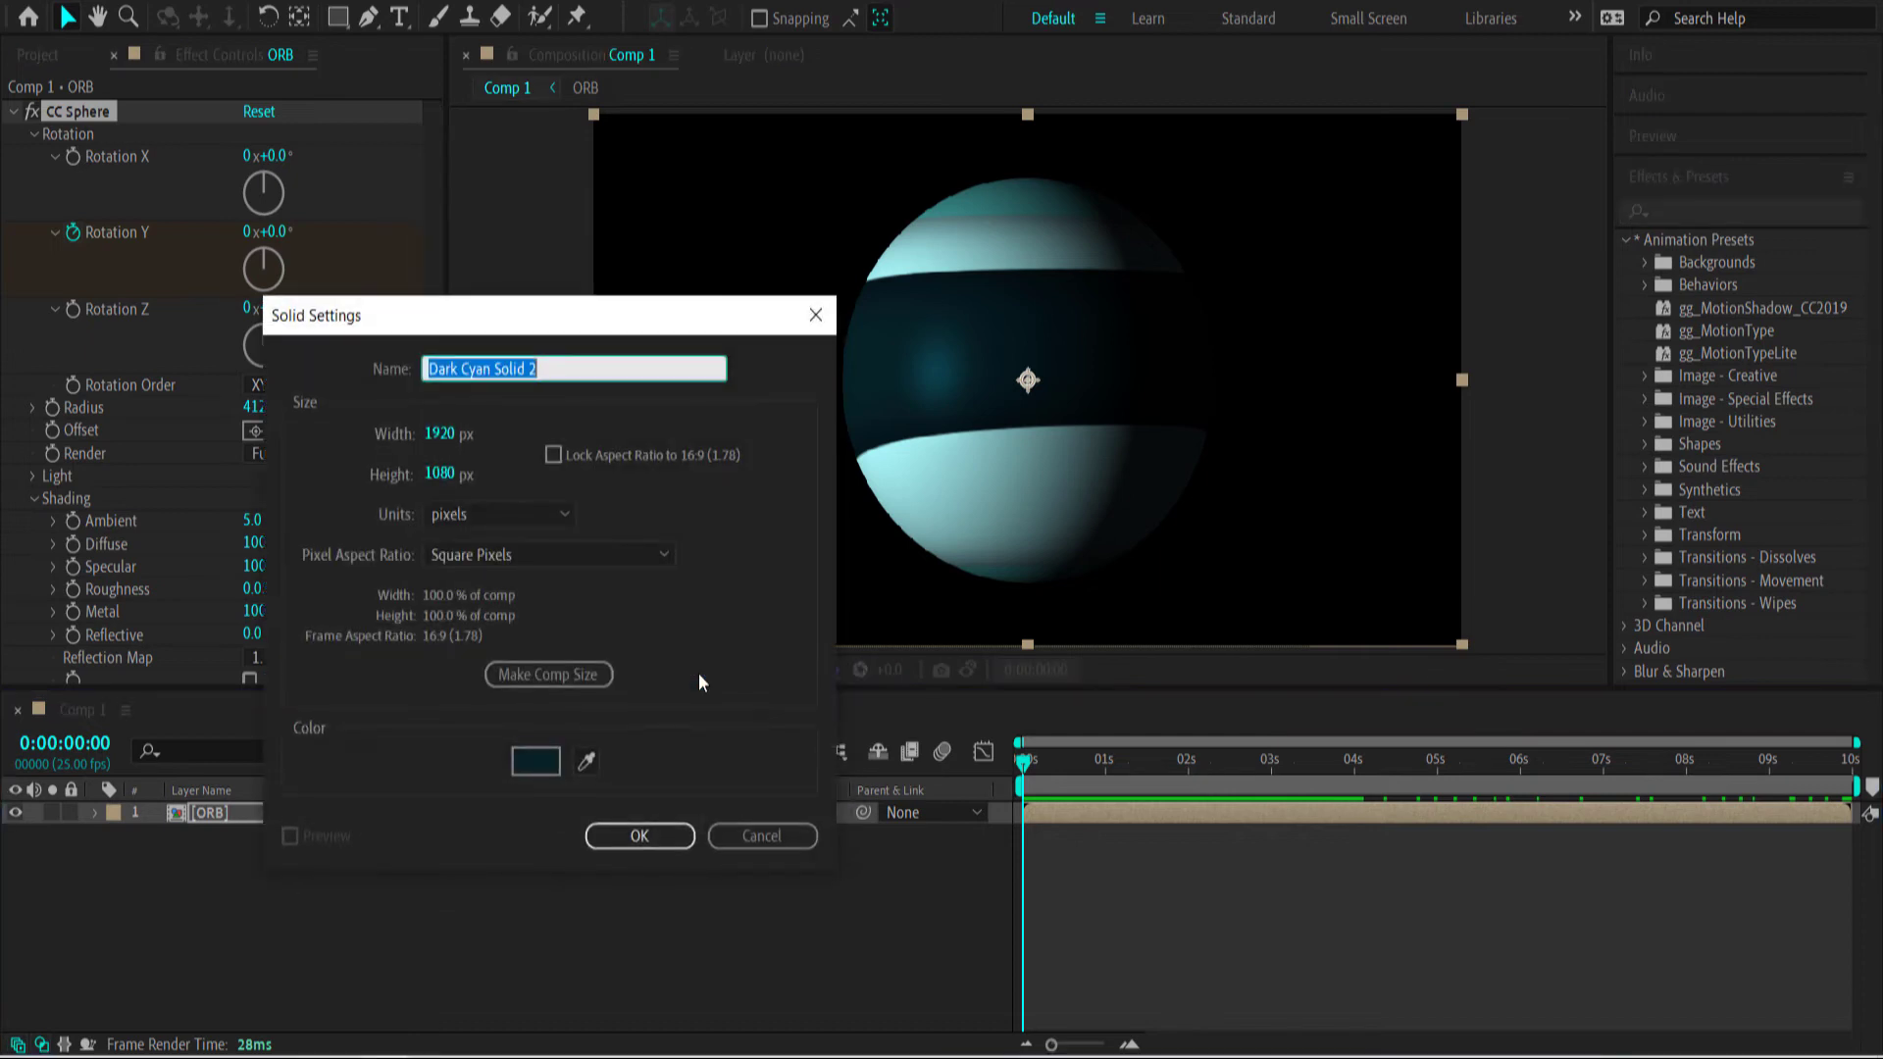
text(BG)
key(Return)
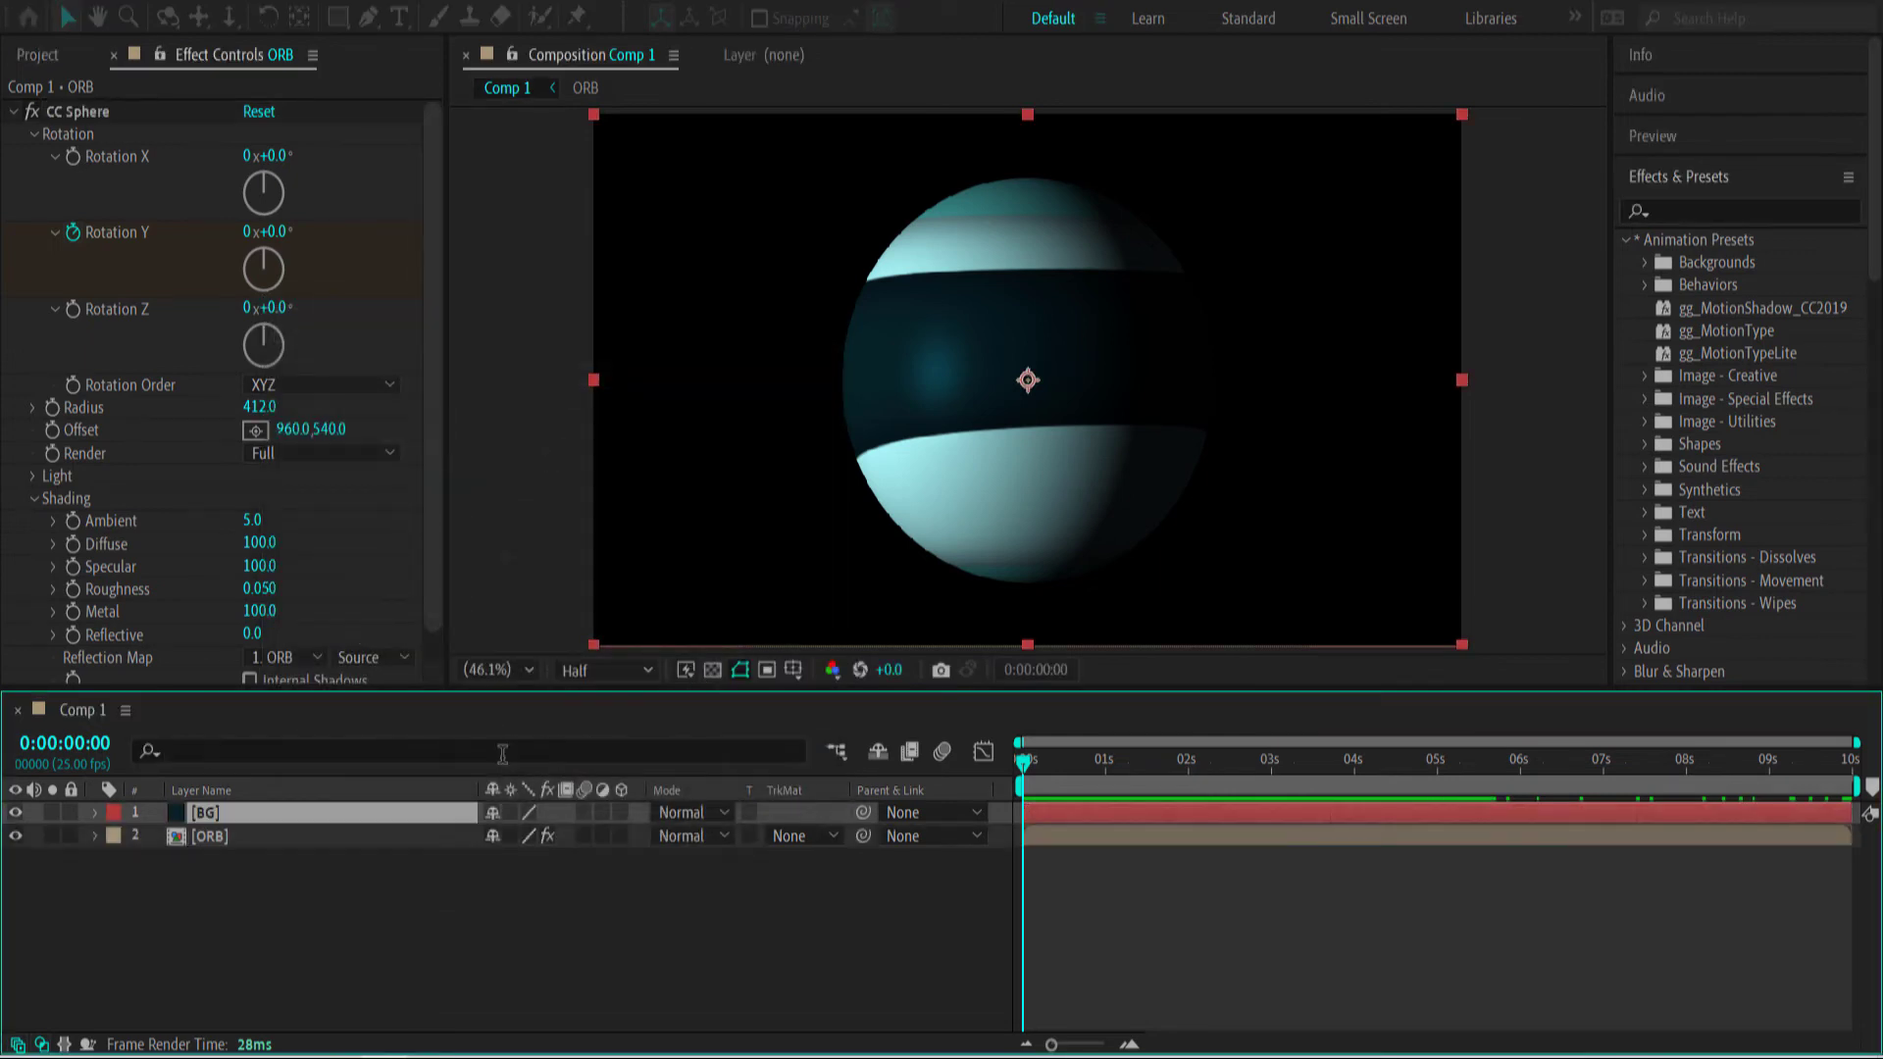
drag(265, 816, 268, 848)
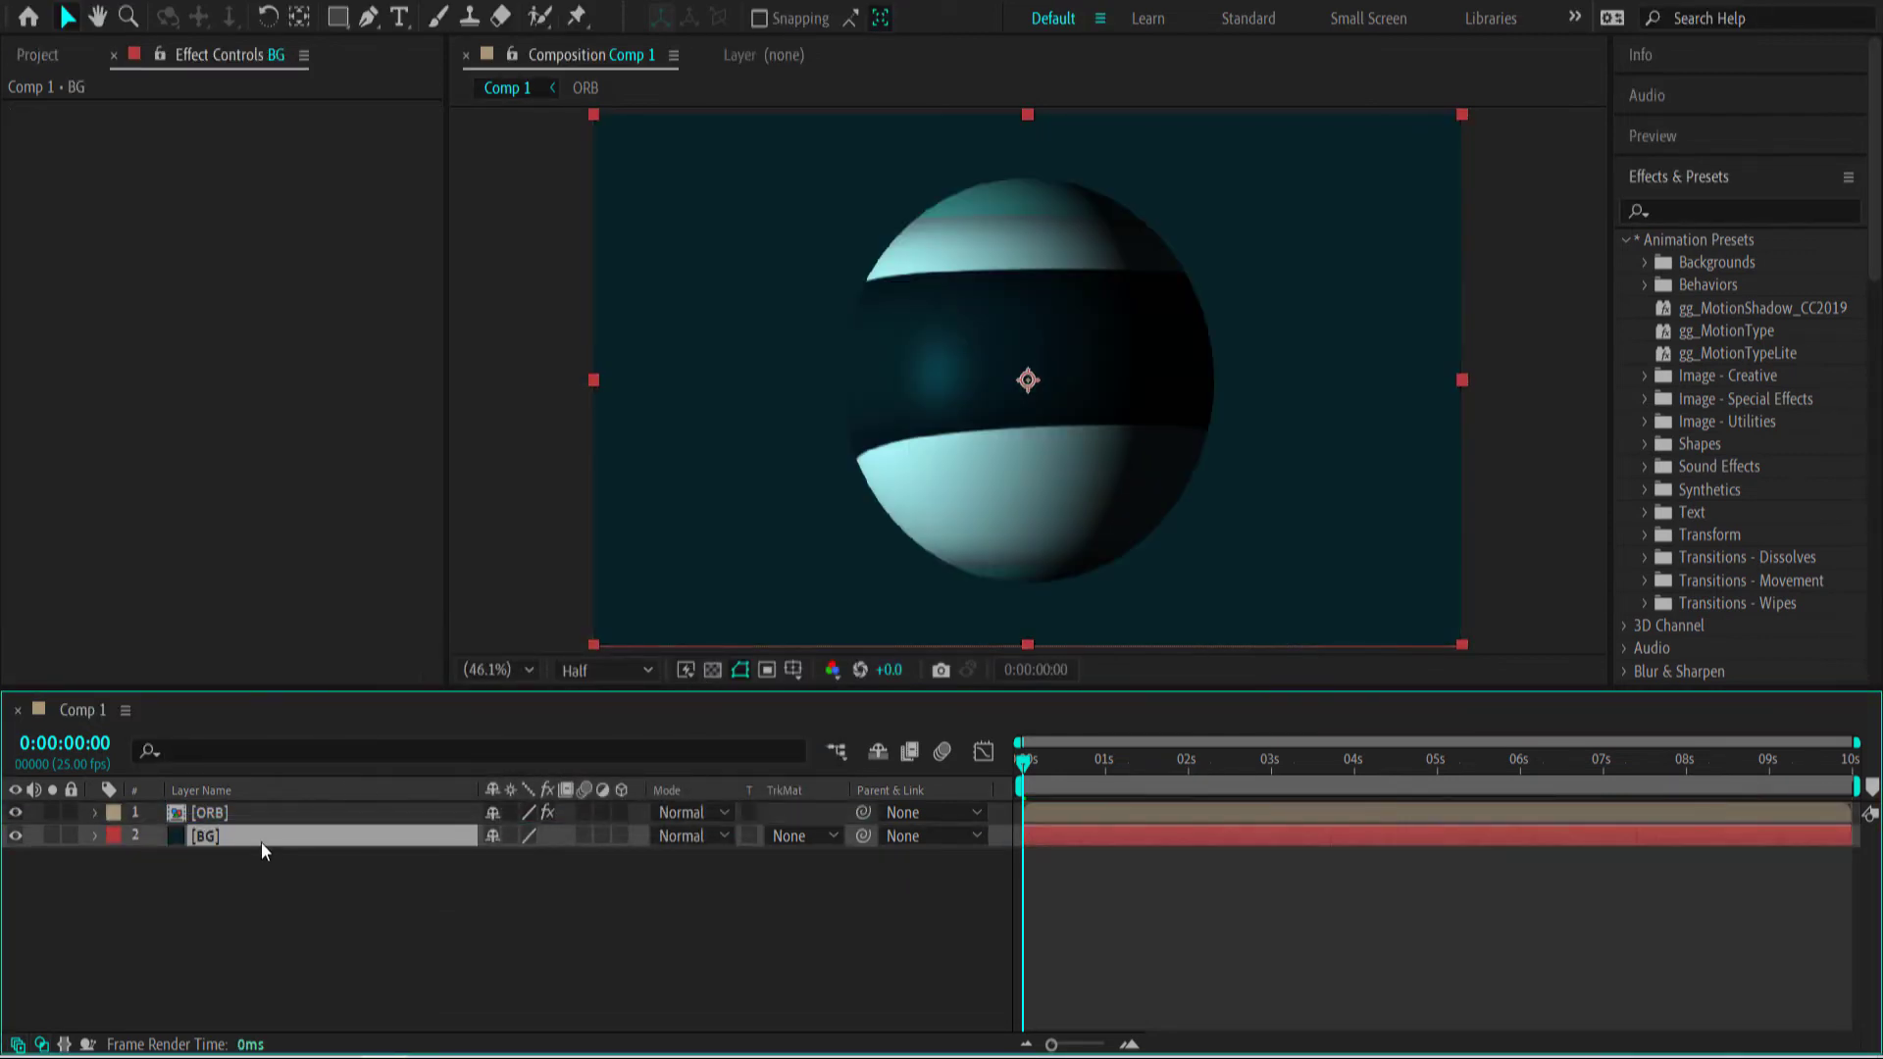
key(ctrl+space)
Apply a teal Gradient Ramp to BG with End of Ramp at the bottom-left corner (0.0, 1064.8).
text(ramp)
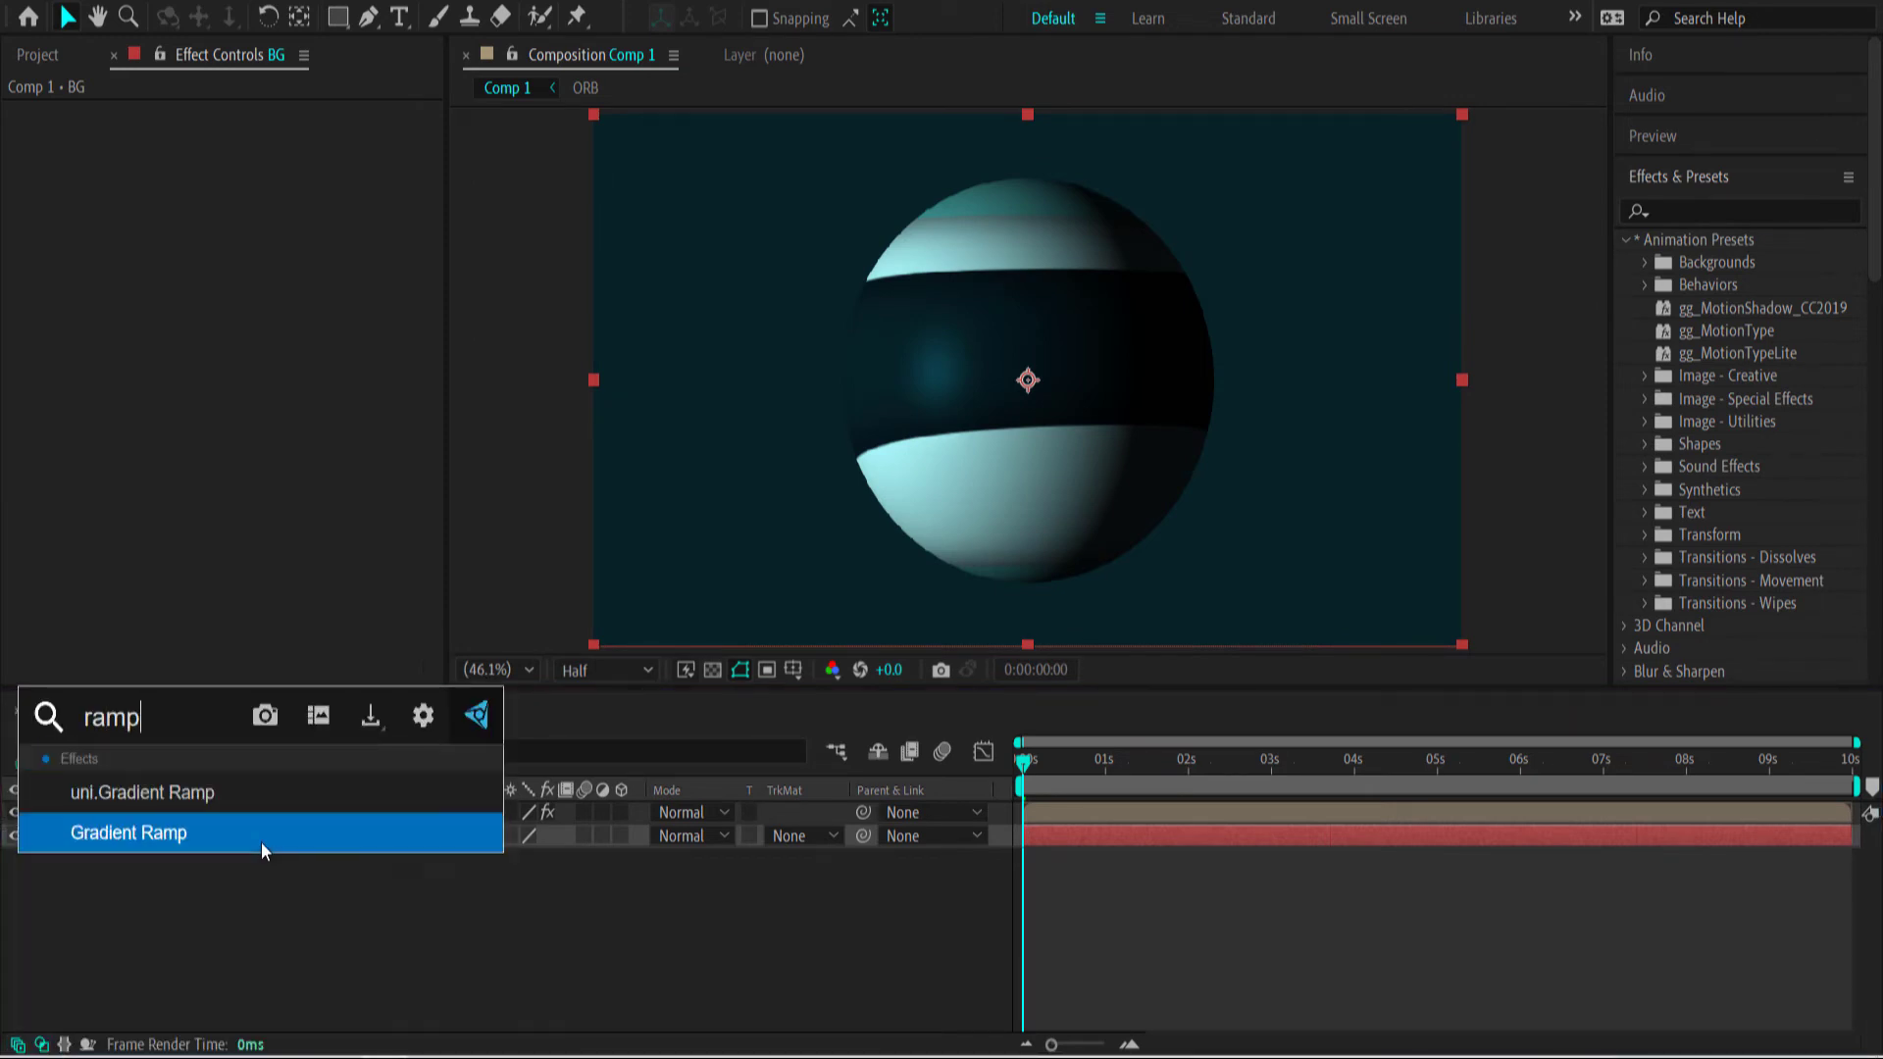
click(171, 836)
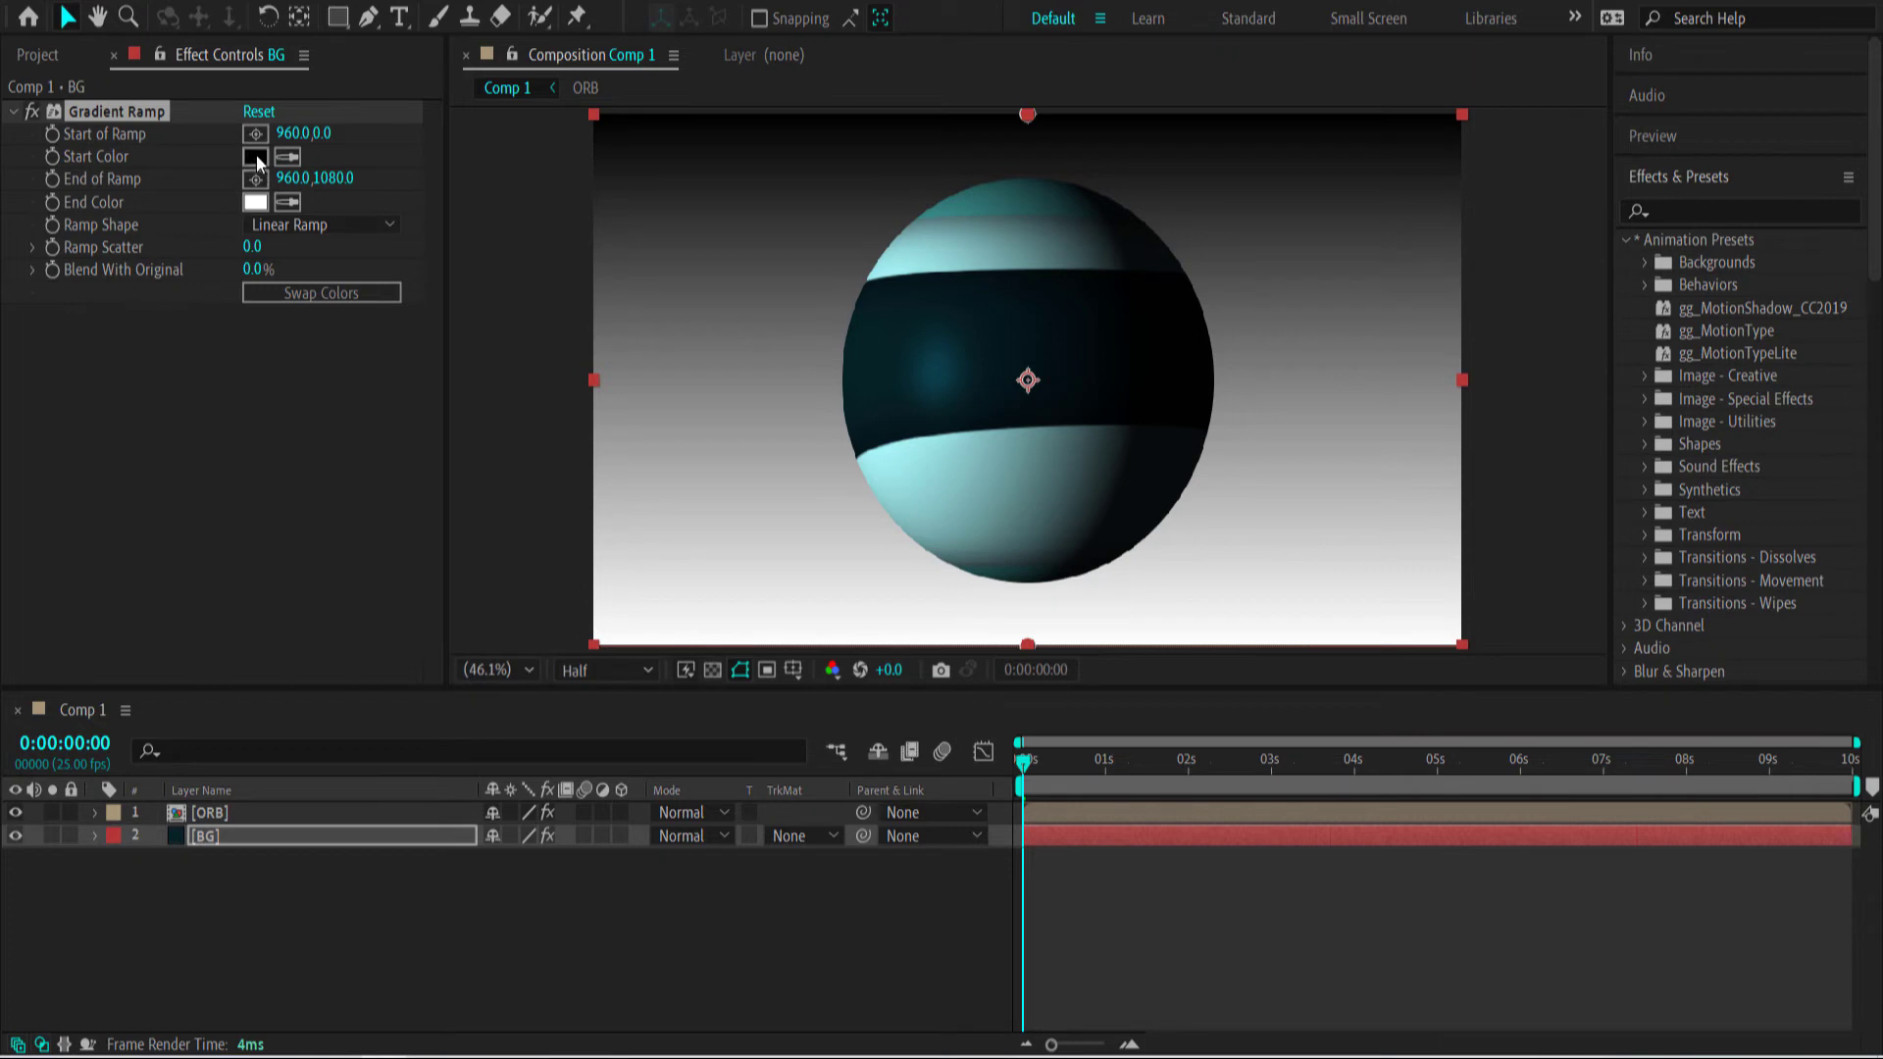
key(alt+Tab)
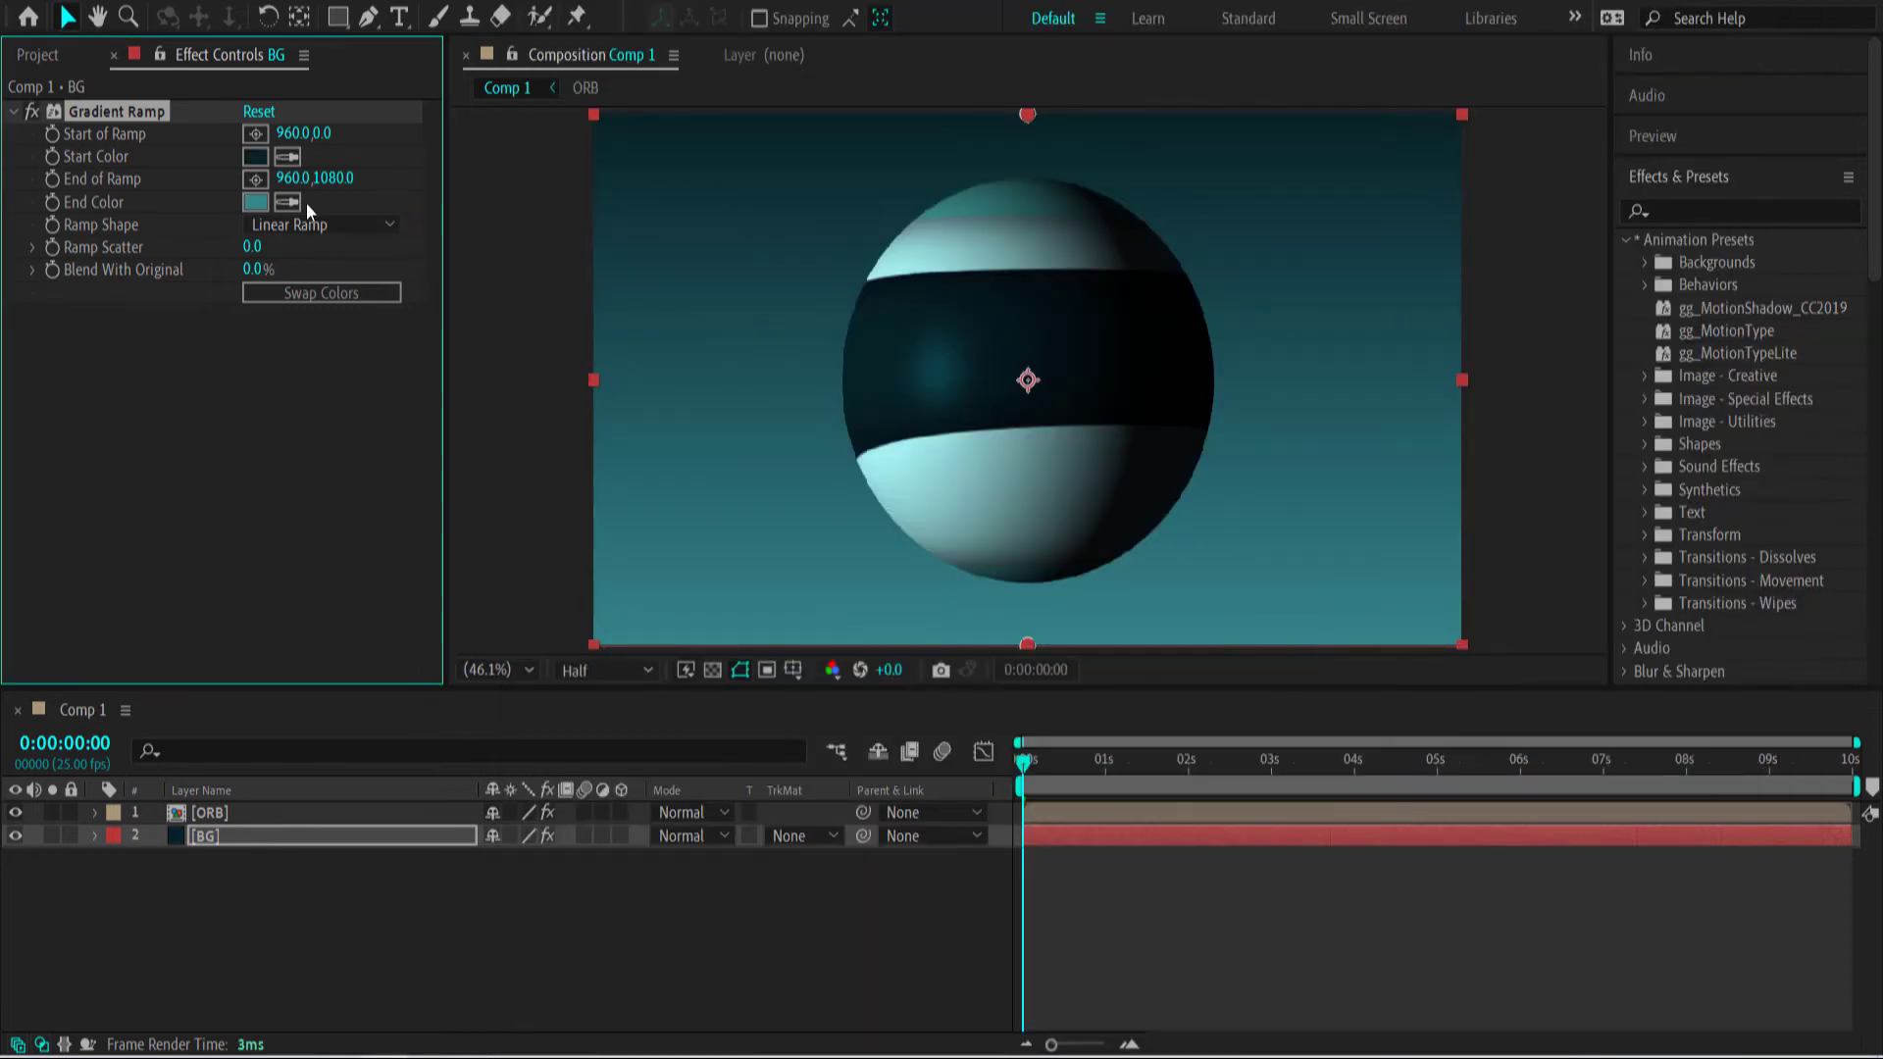
click(255, 180)
click(594, 640)
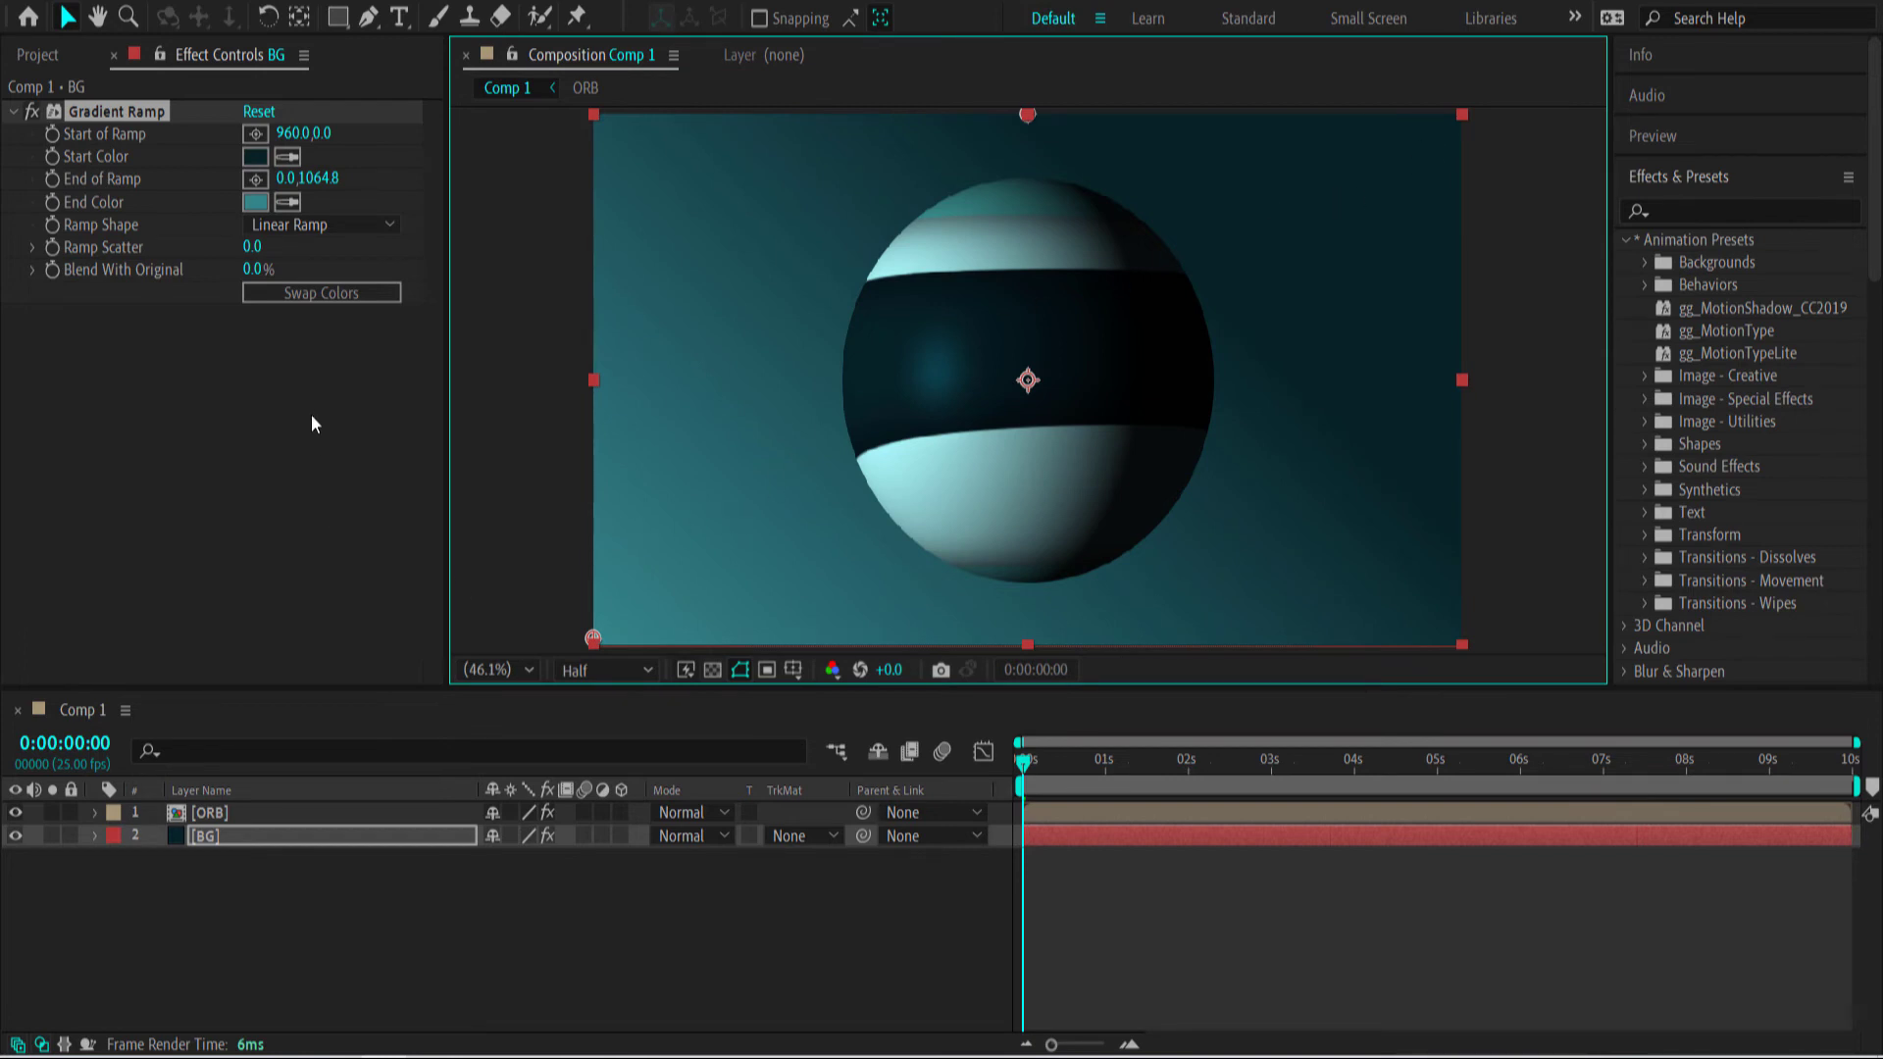
key(ctrl+space)
Apply Curves to BG and bend the RGB curve into a gentle S-shape.
text(curv)
key(Return)
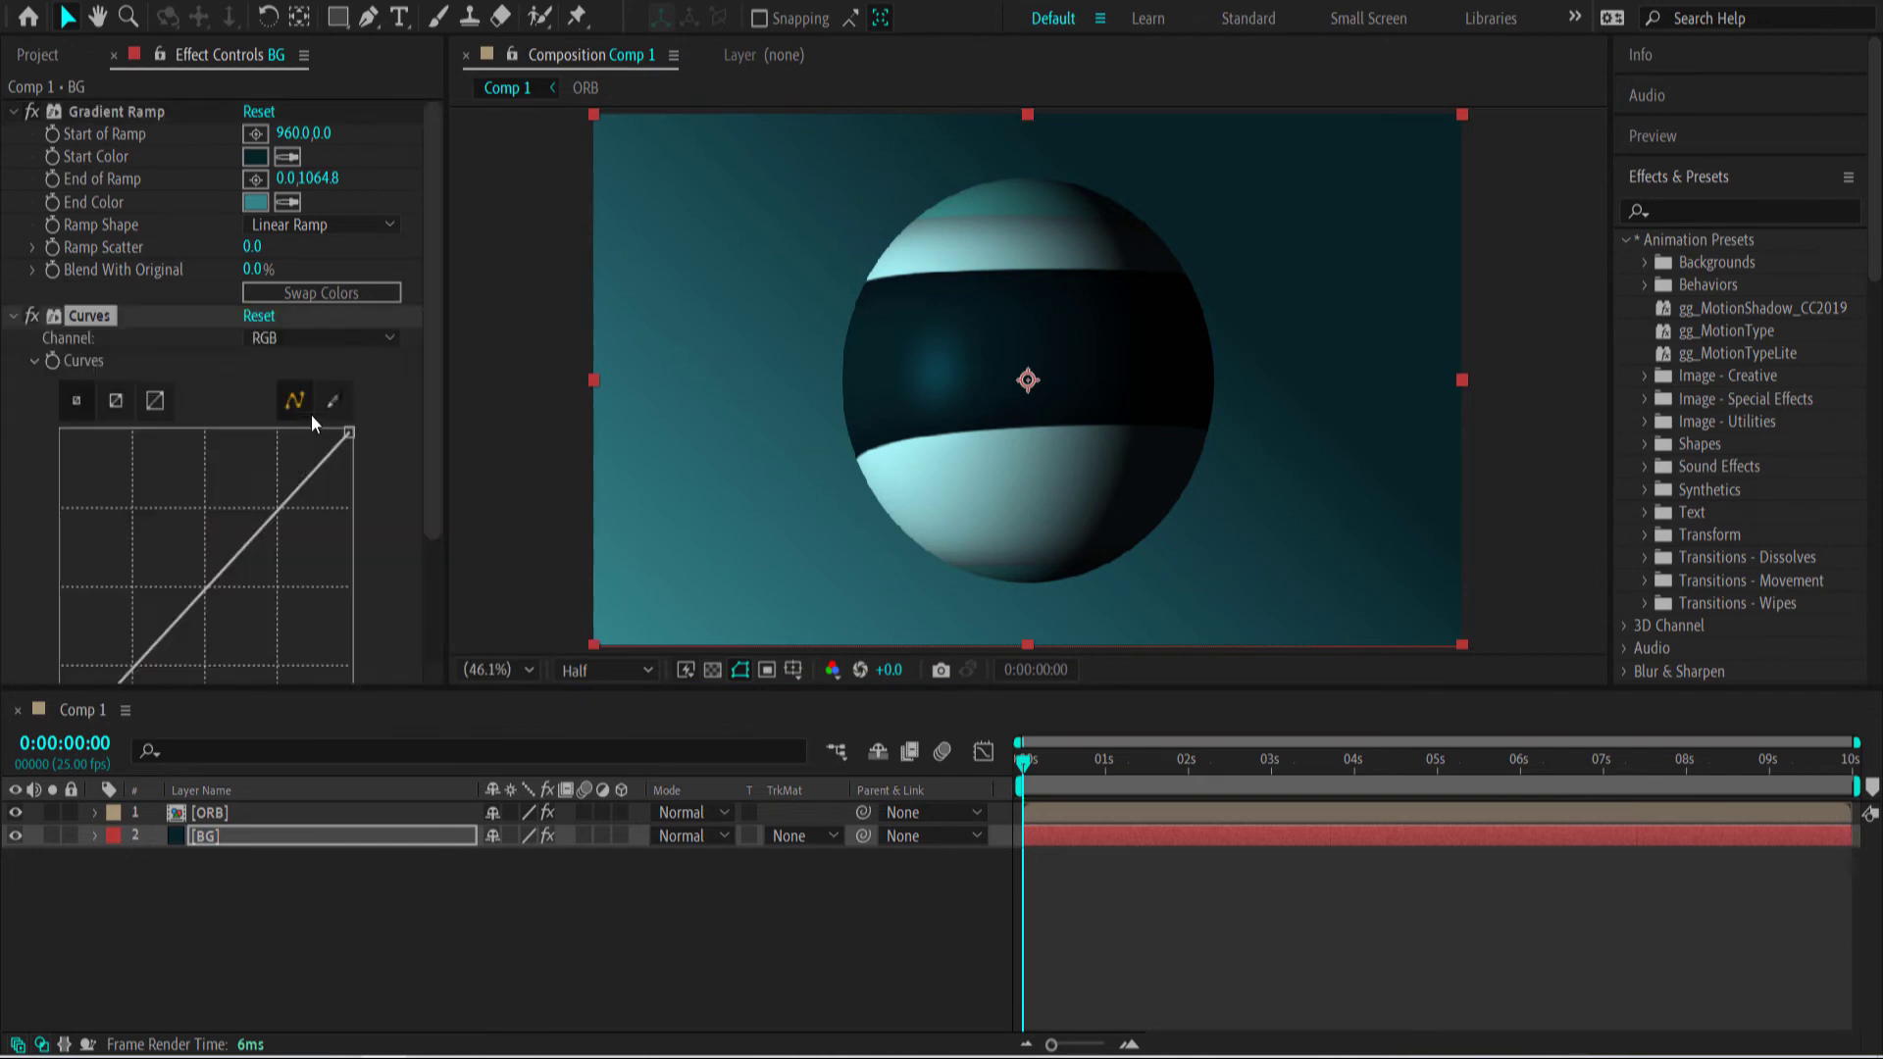
drag(433, 367, 384, 504)
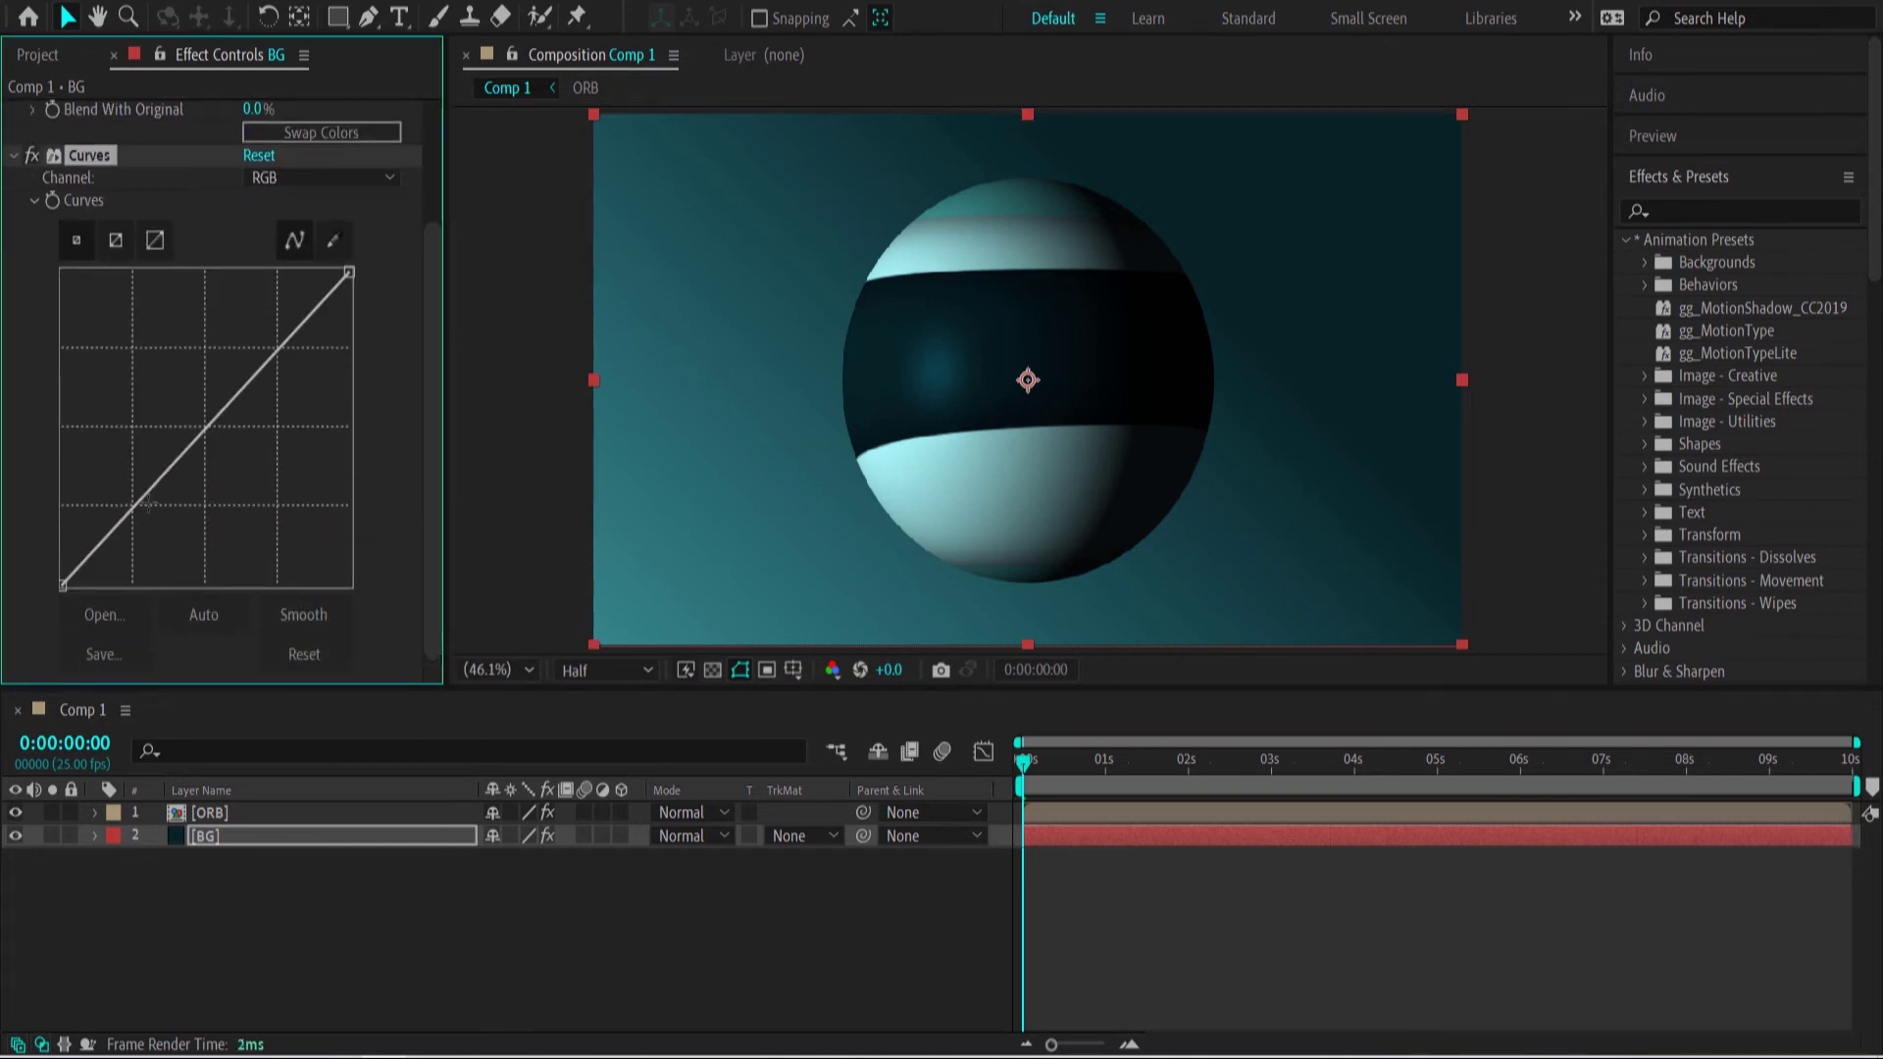
drag(134, 508, 144, 507)
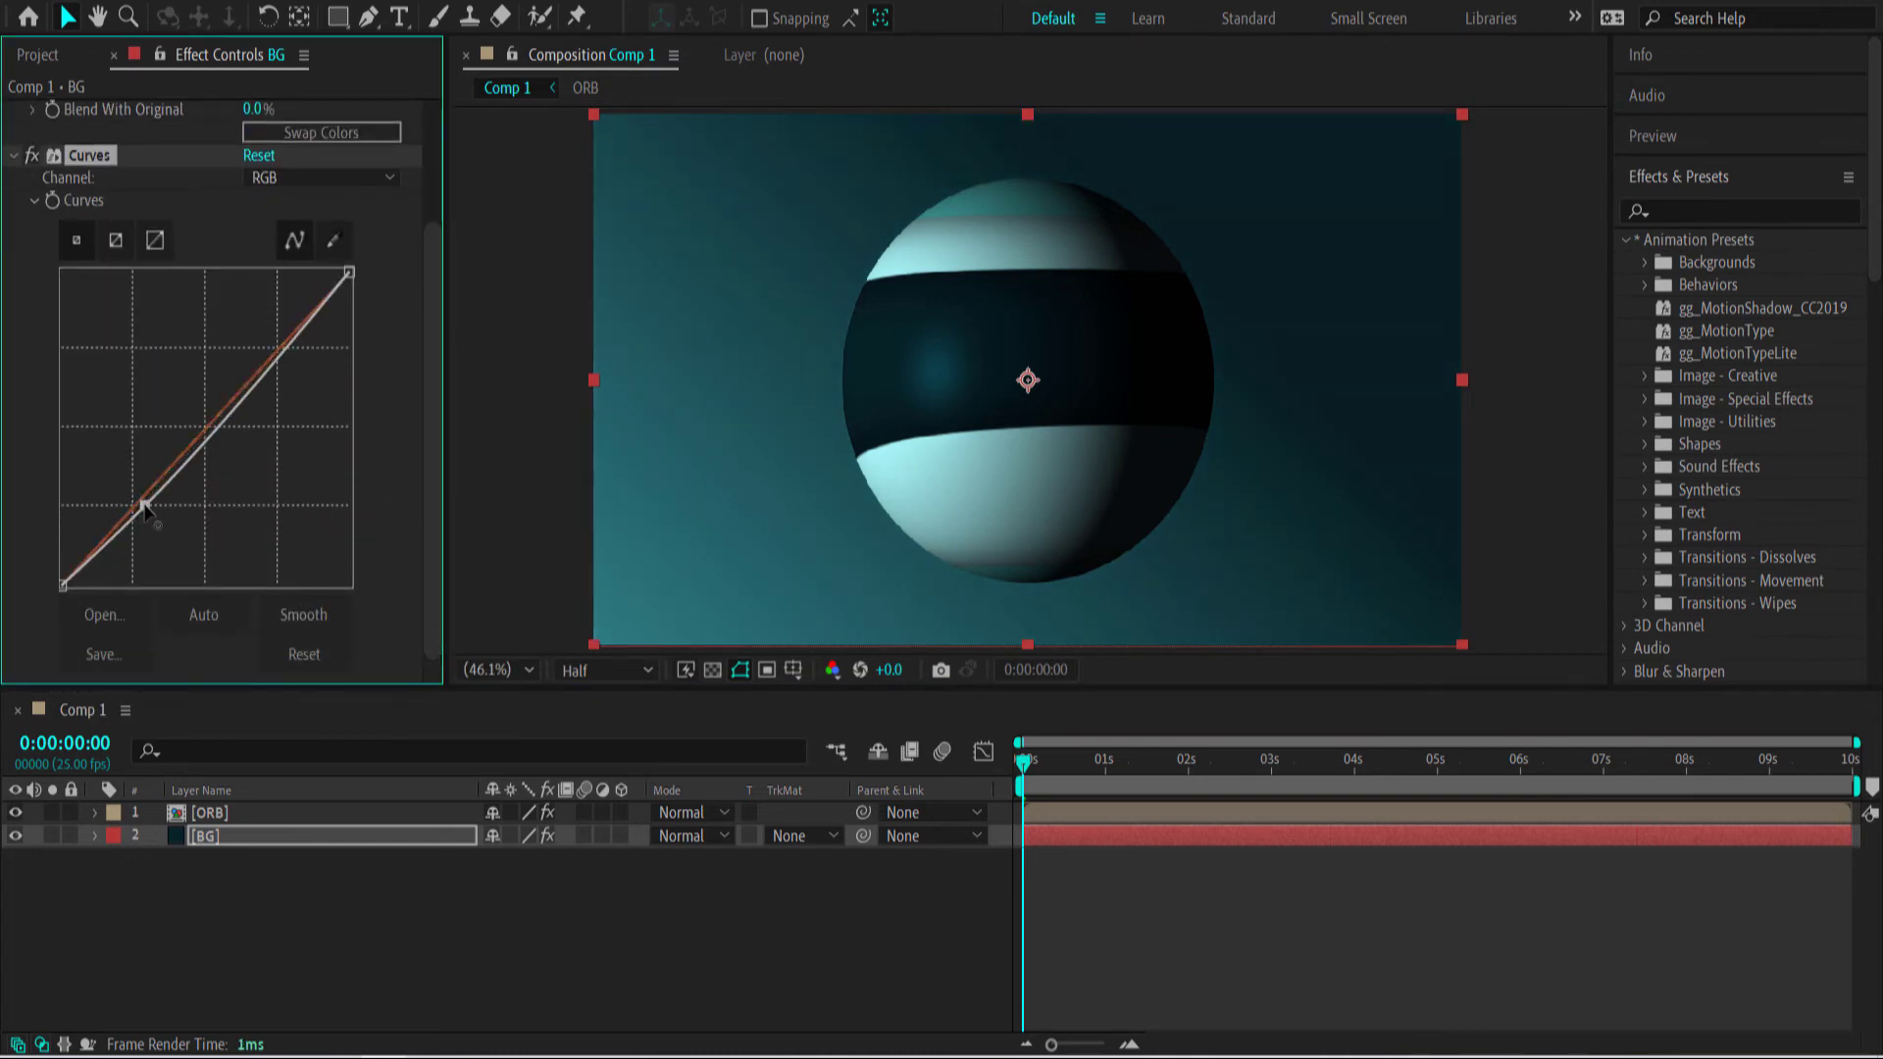
drag(285, 350, 267, 349)
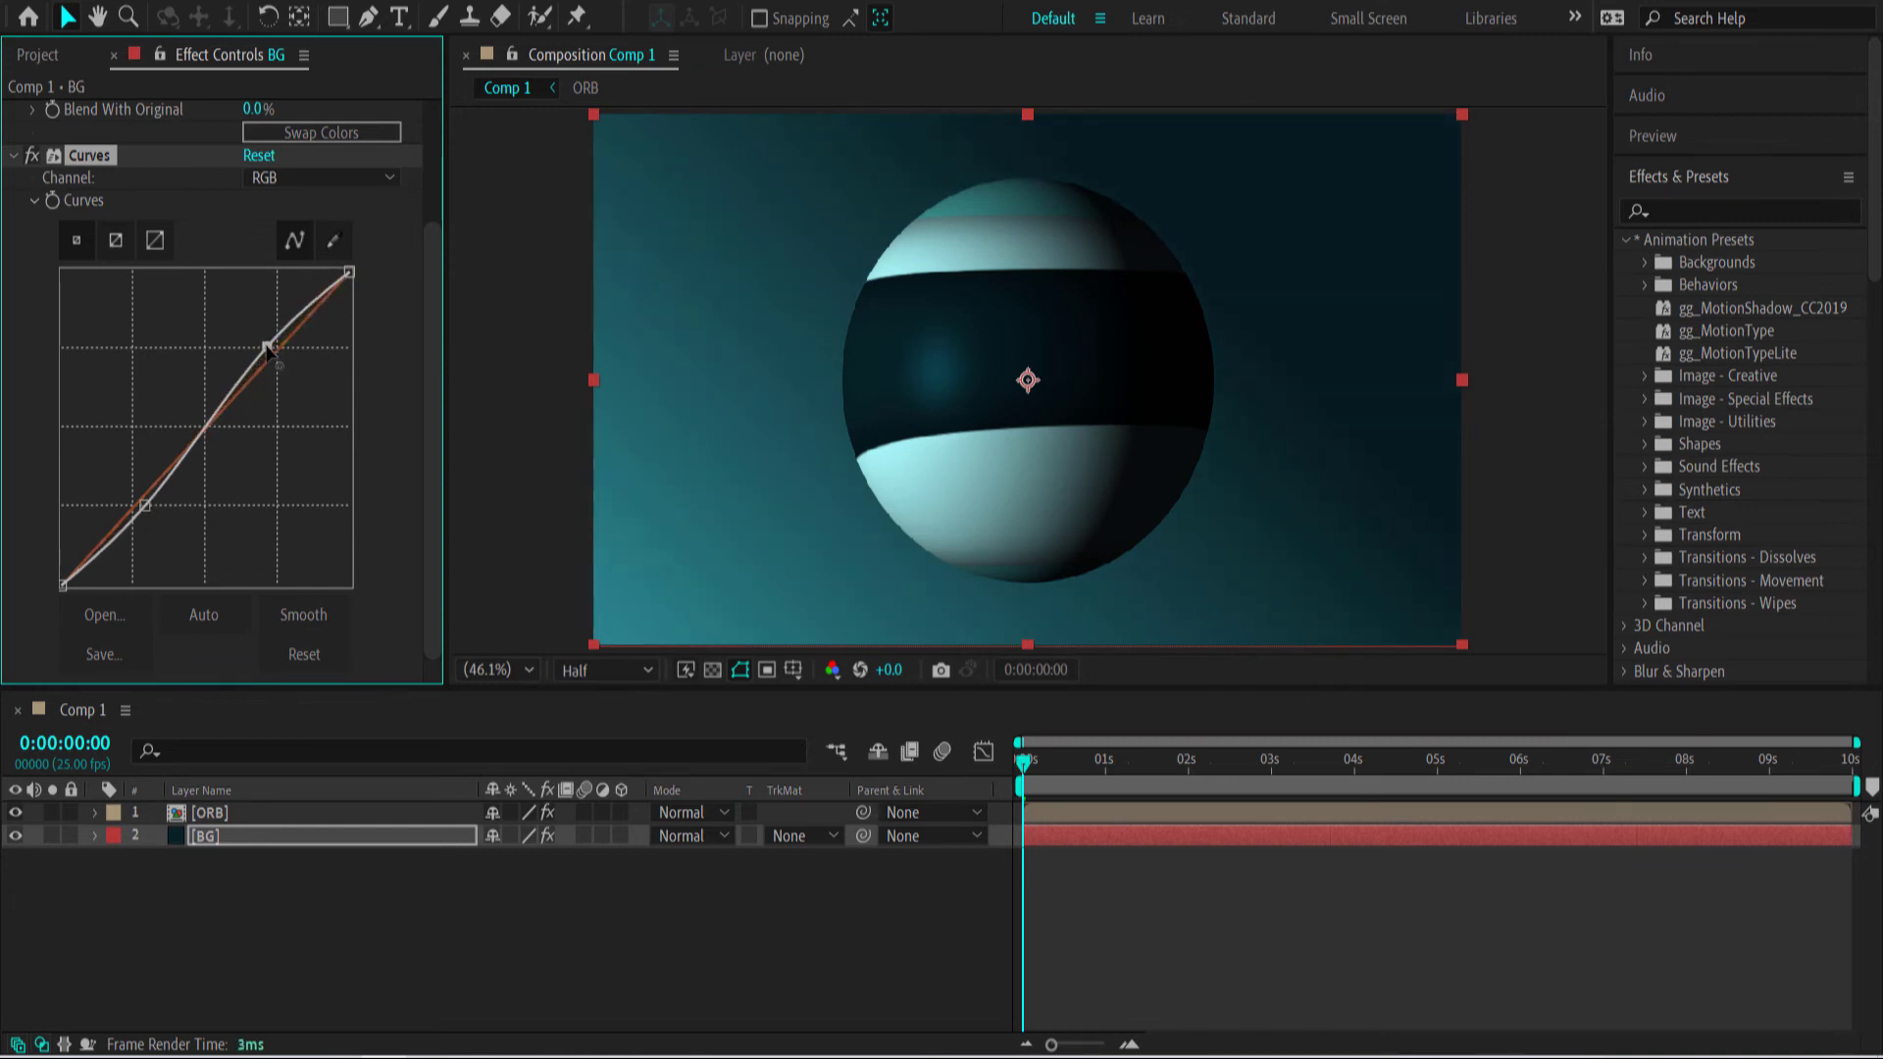
drag(144, 506, 149, 503)
click(294, 917)
click(218, 812)
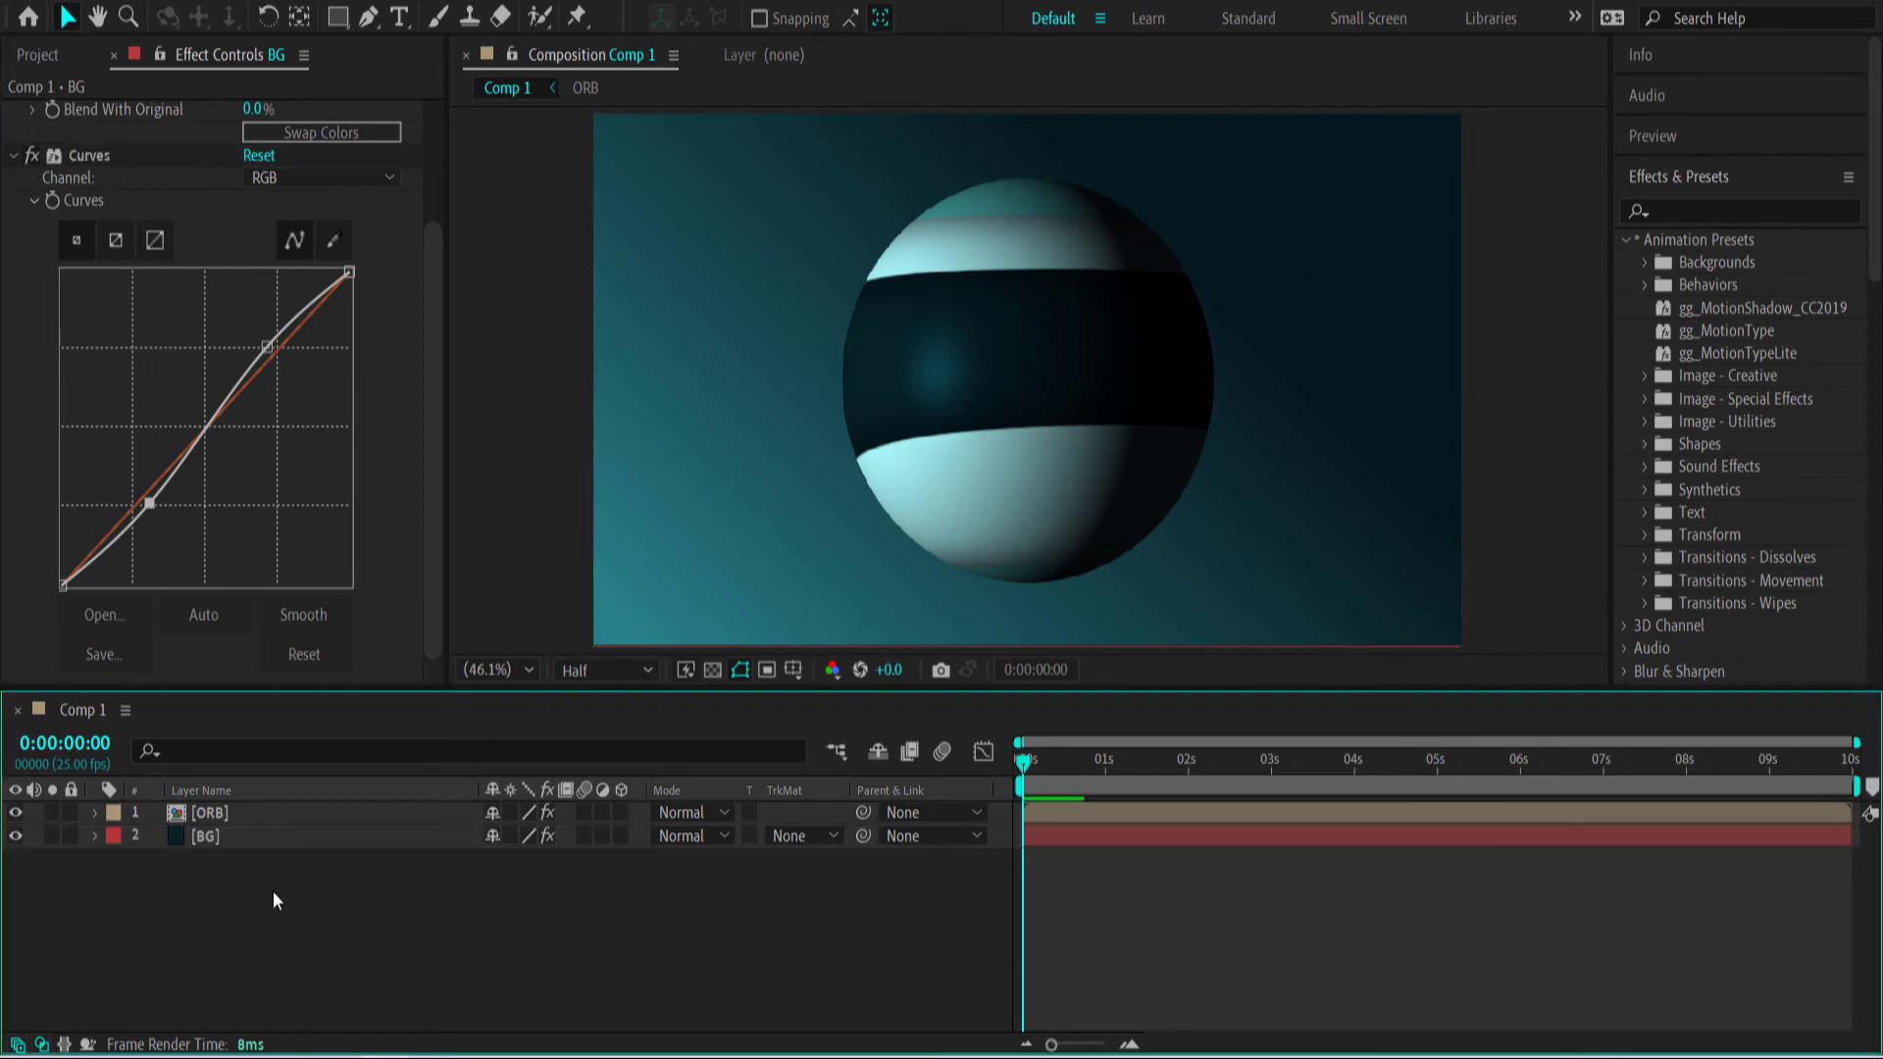
Add a Drop Shadow to ORB with Distance 27 and Softness 34.
key(ctrl+space)
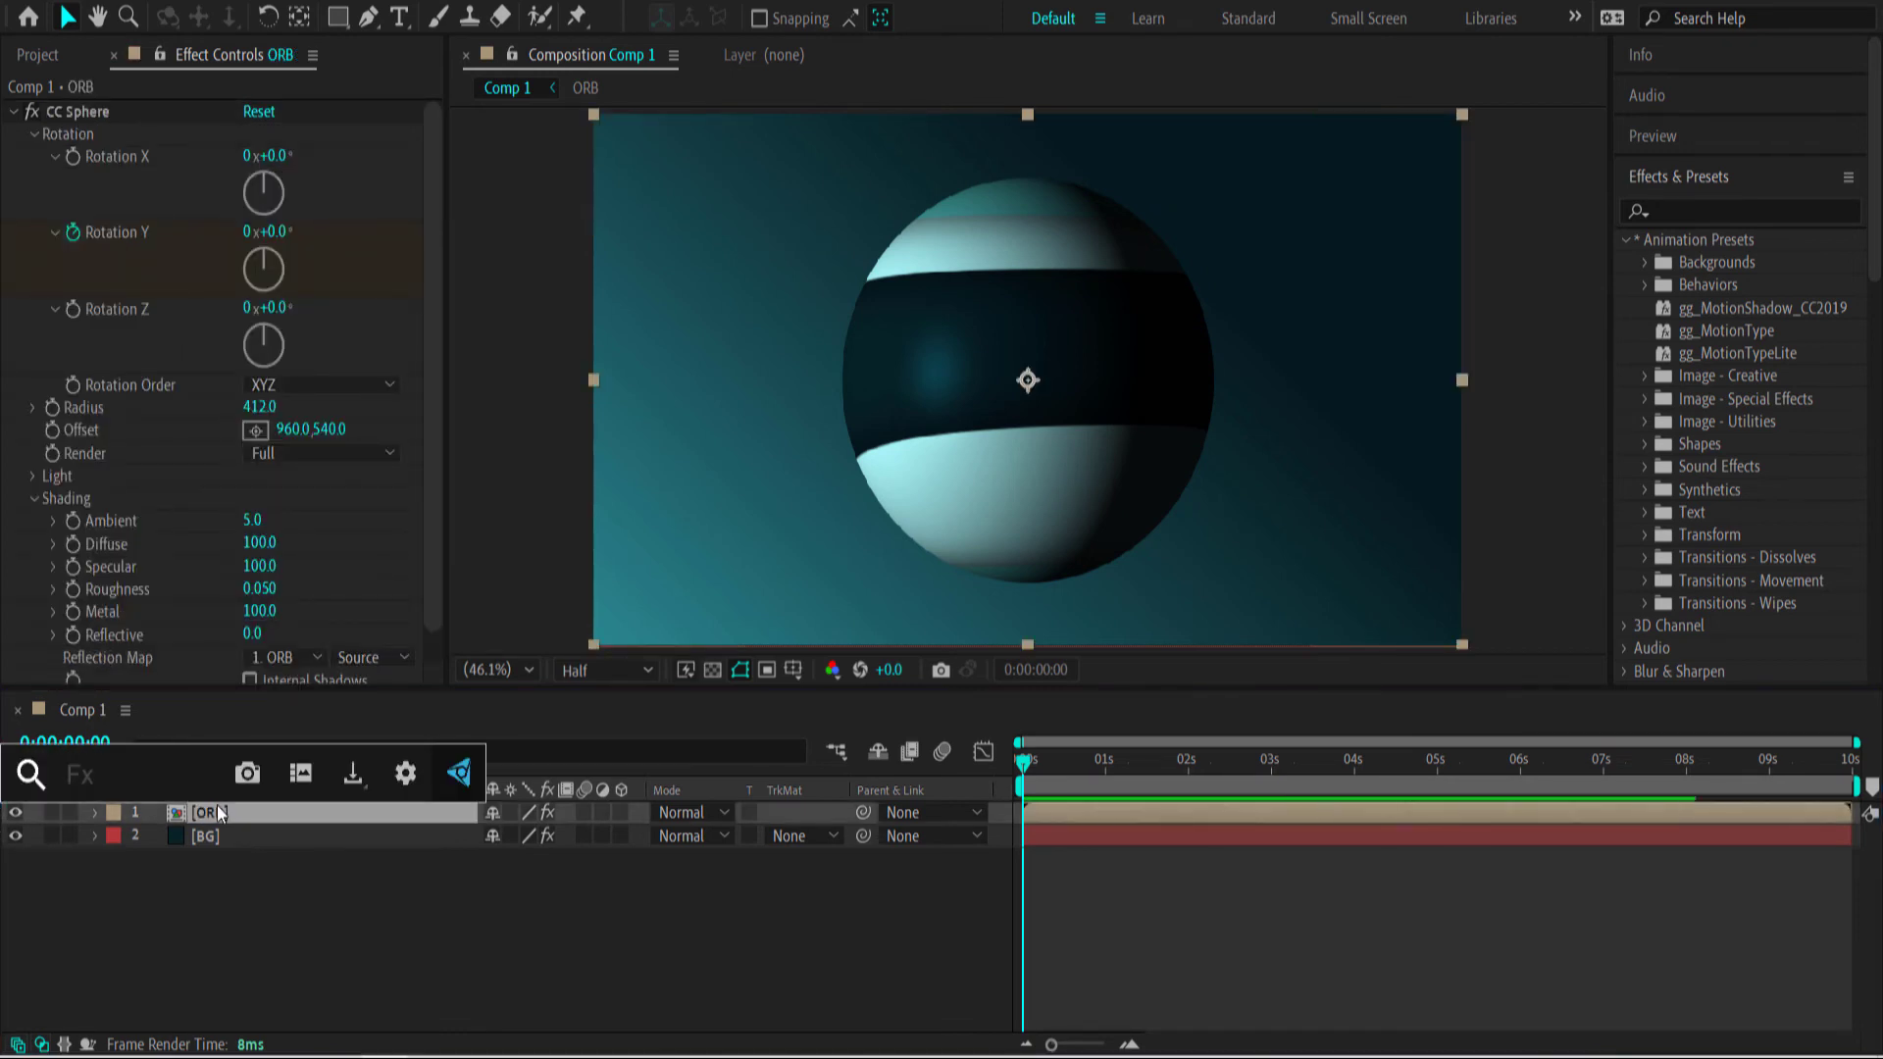
text(drop)
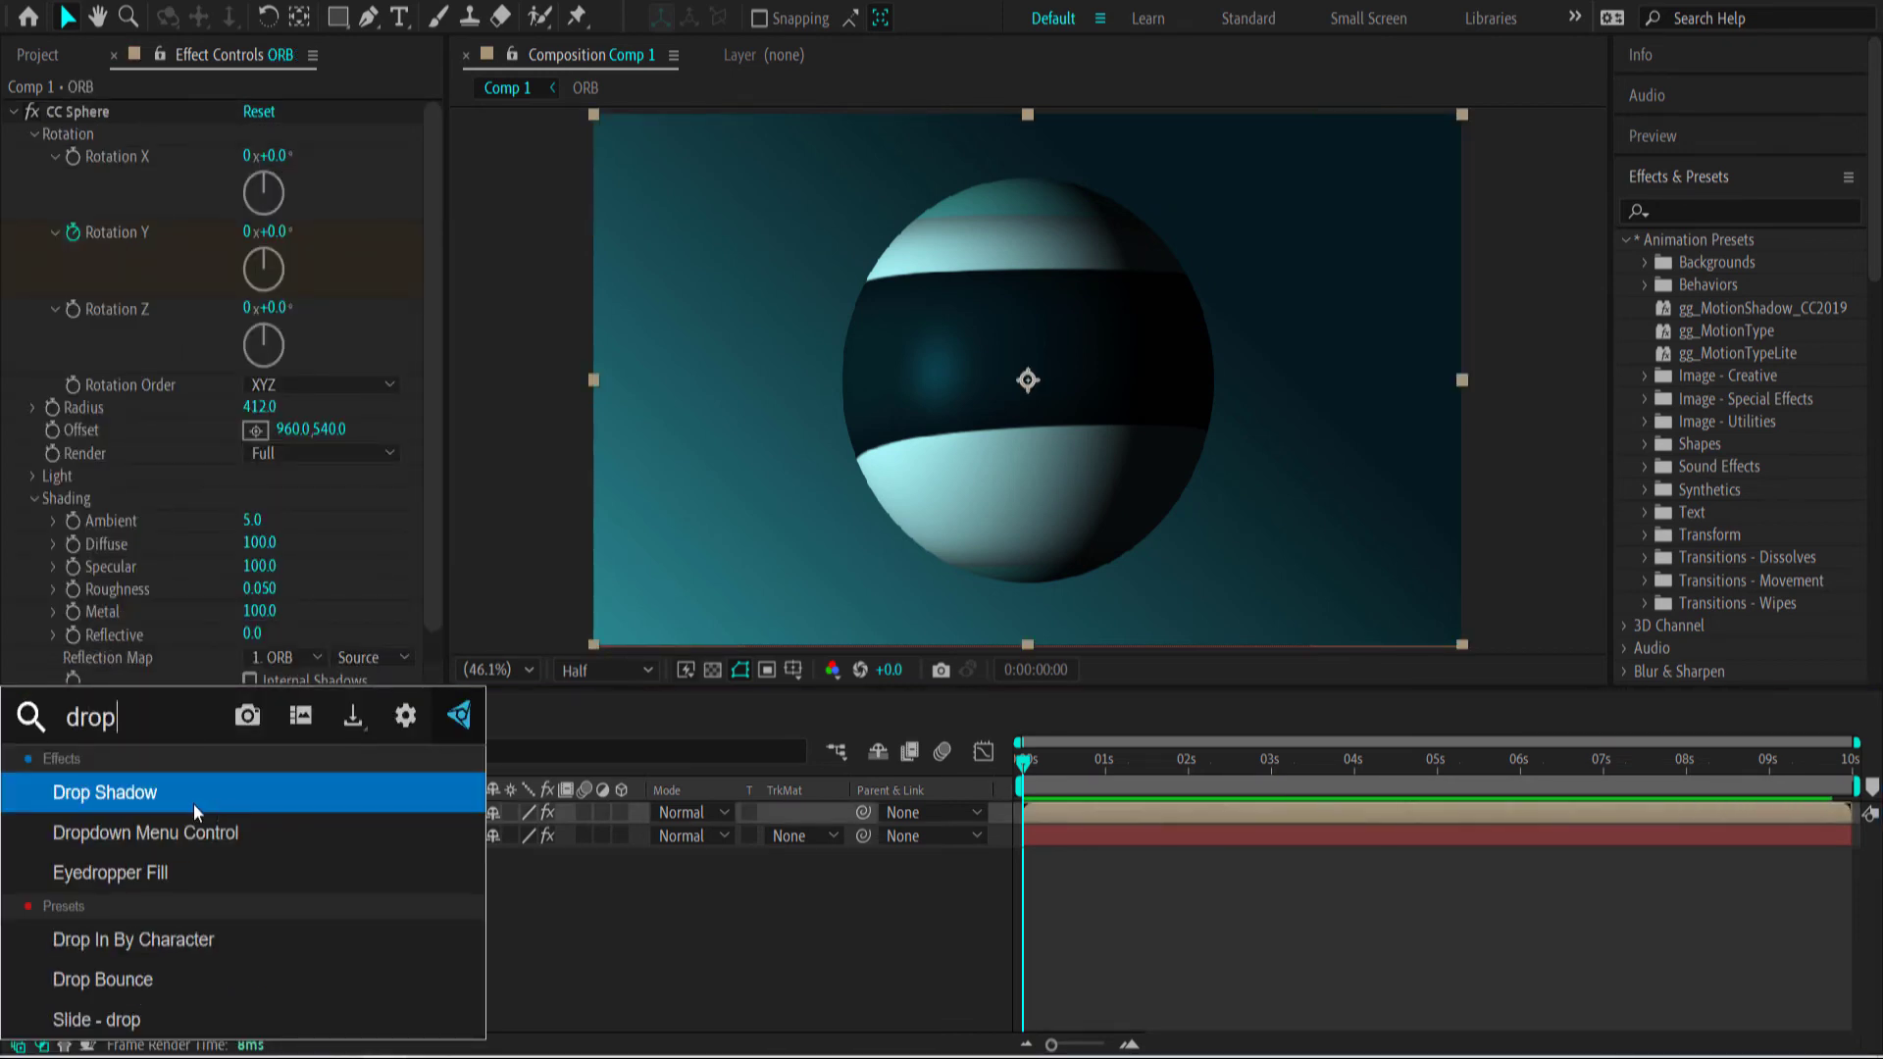
click(203, 810)
drag(433, 375, 433, 603)
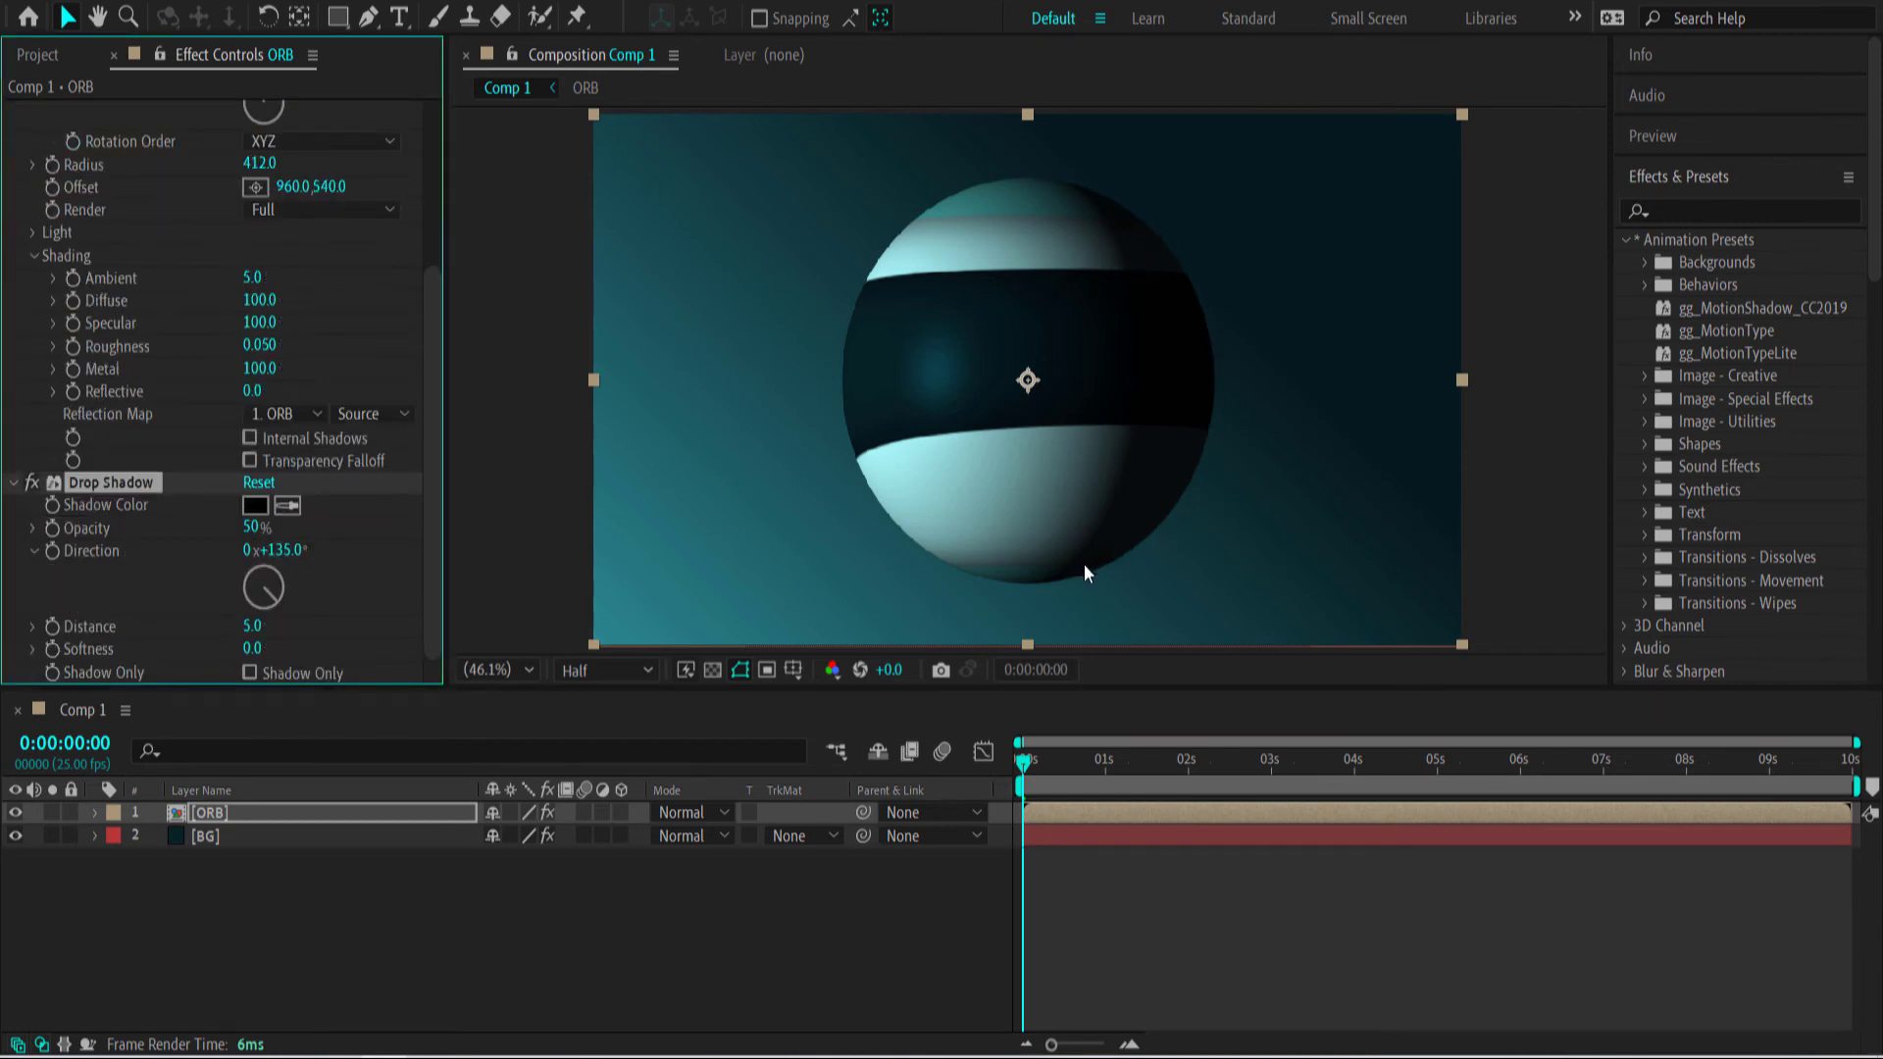
drag(251, 628, 279, 625)
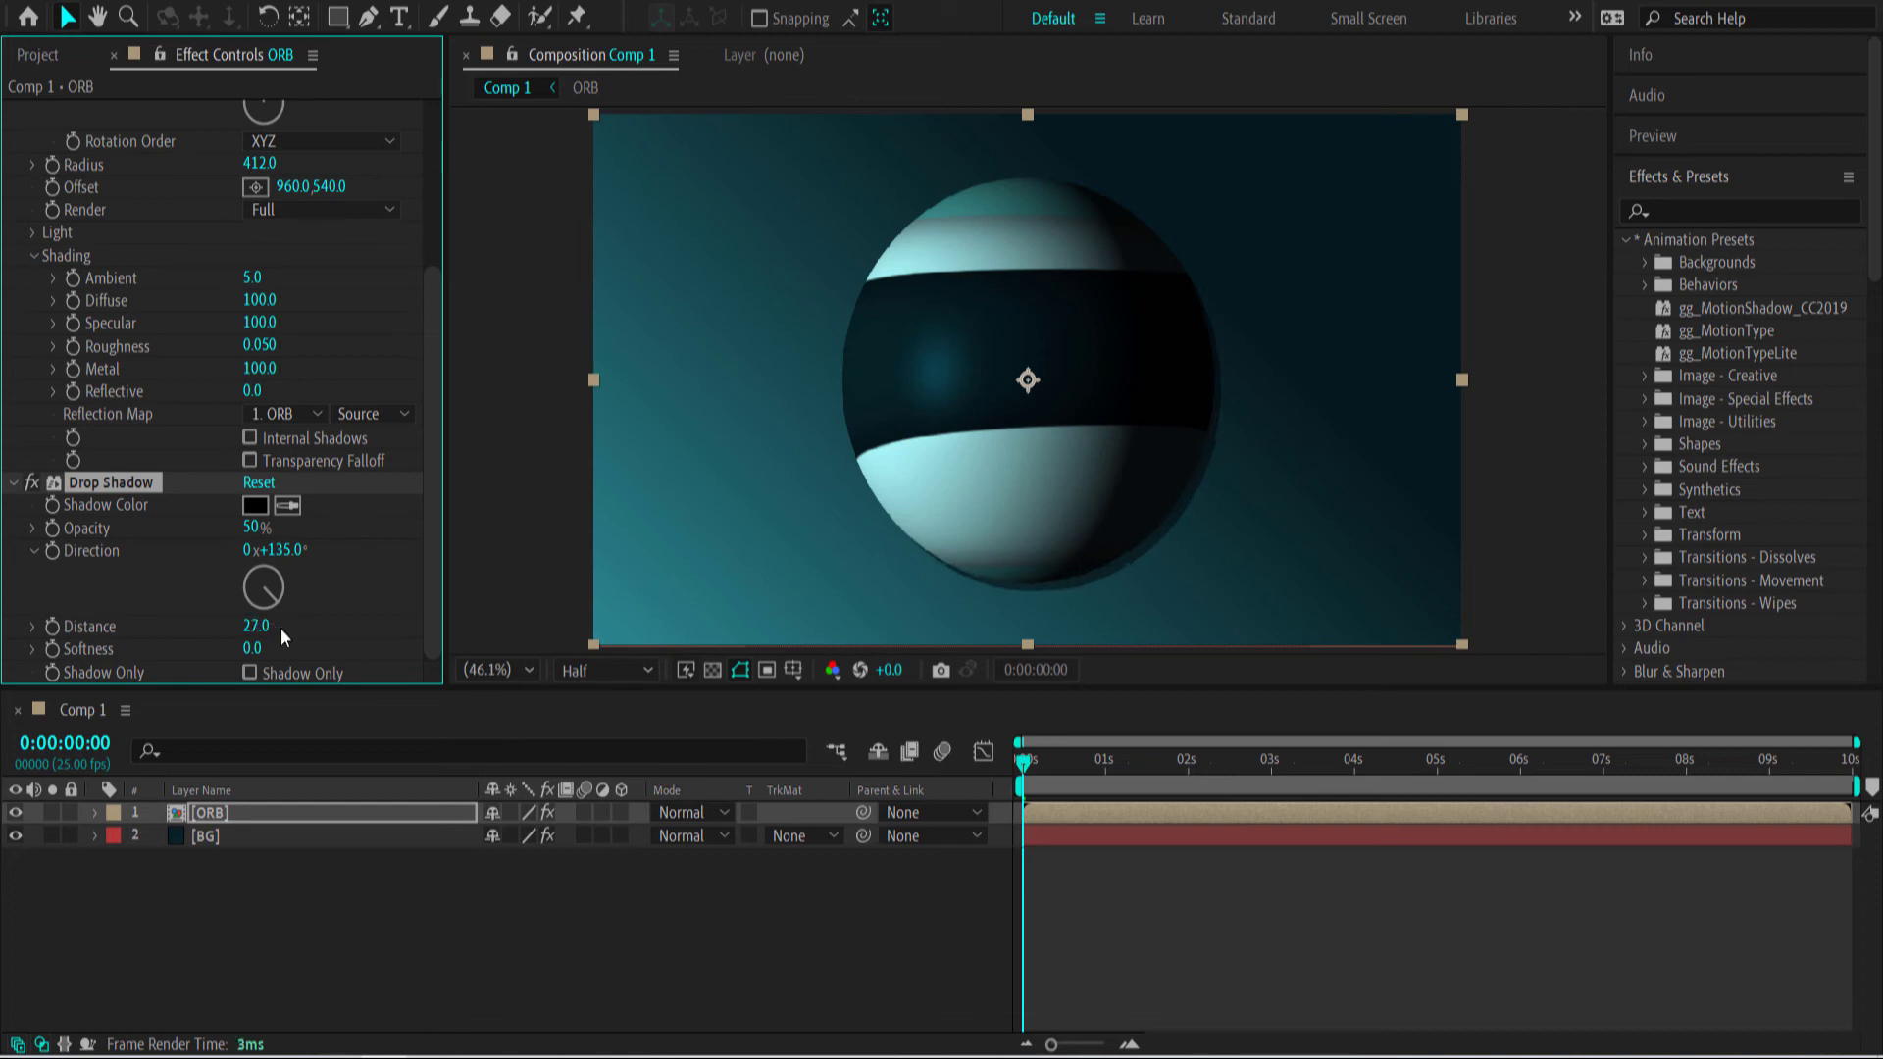
drag(277, 645, 303, 644)
click(991, 767)
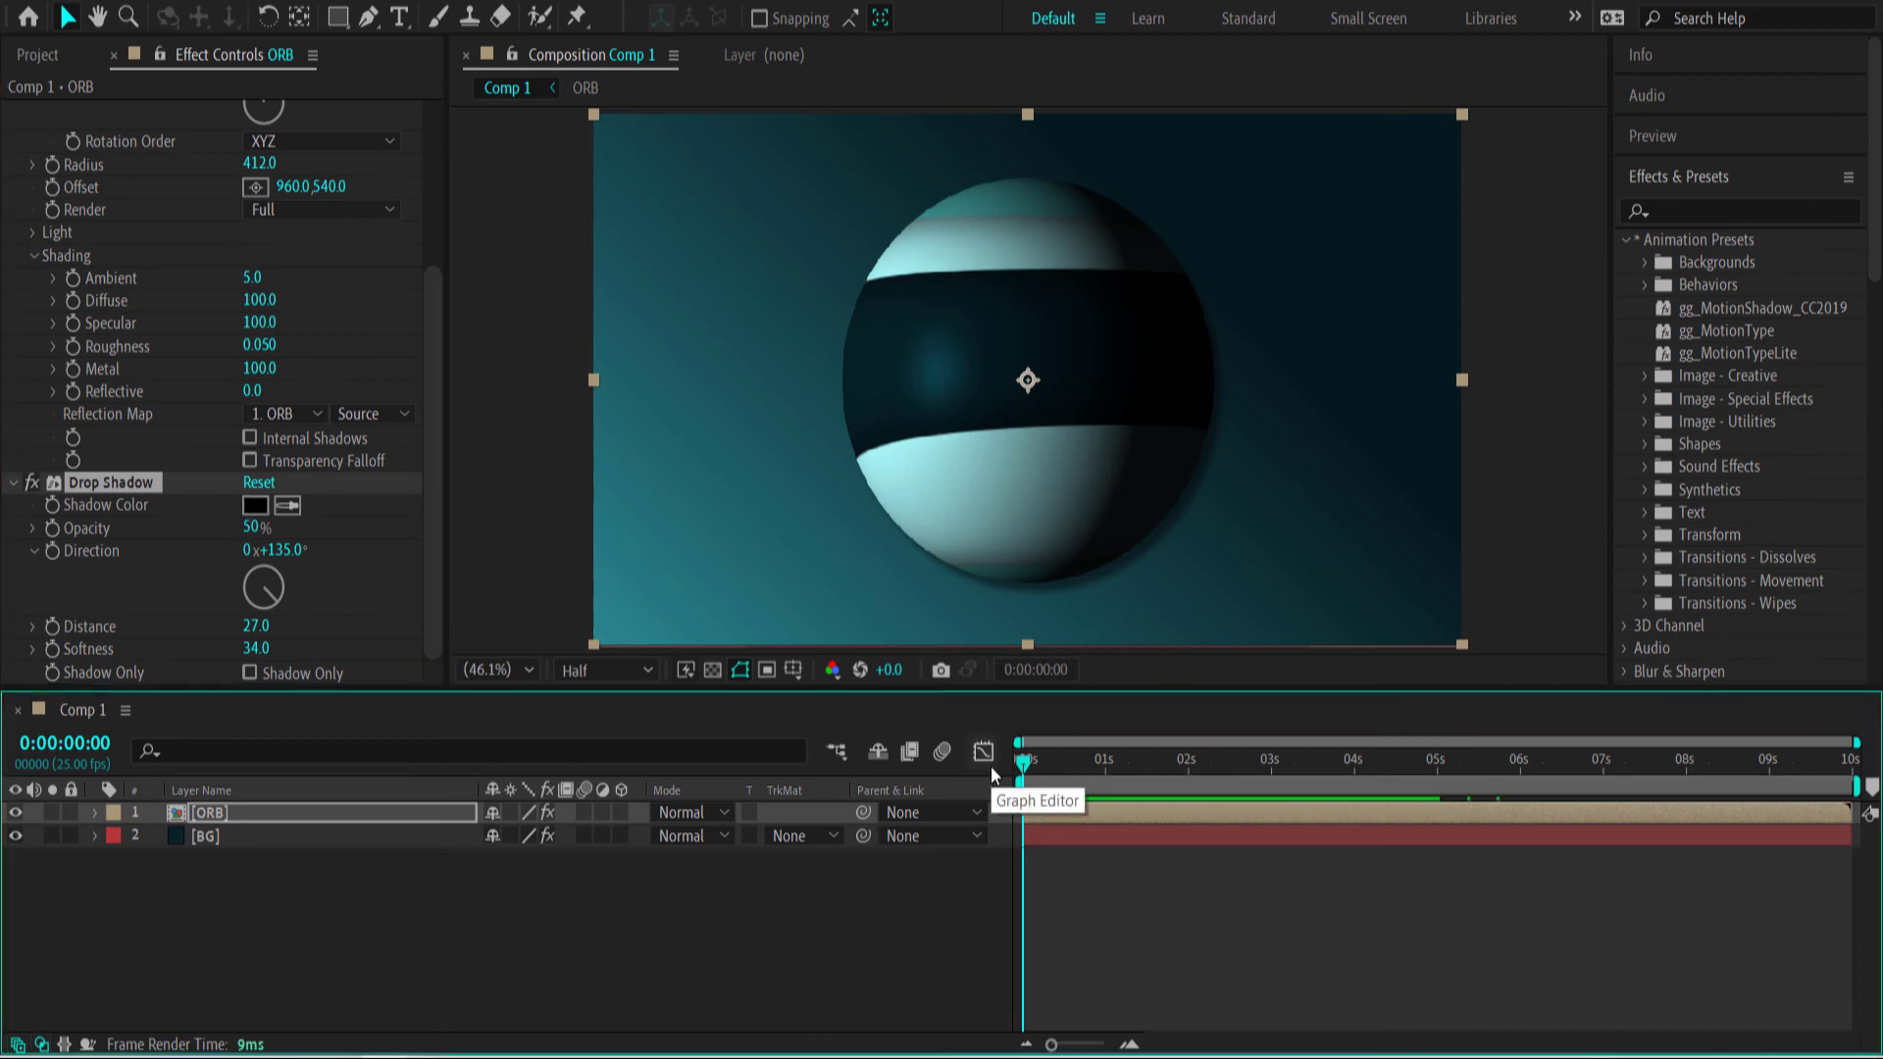
right_click(228, 944)
Add a new adjustment layer above ORB and BG and apply the Noise effect to it.
mouse_move(356, 671)
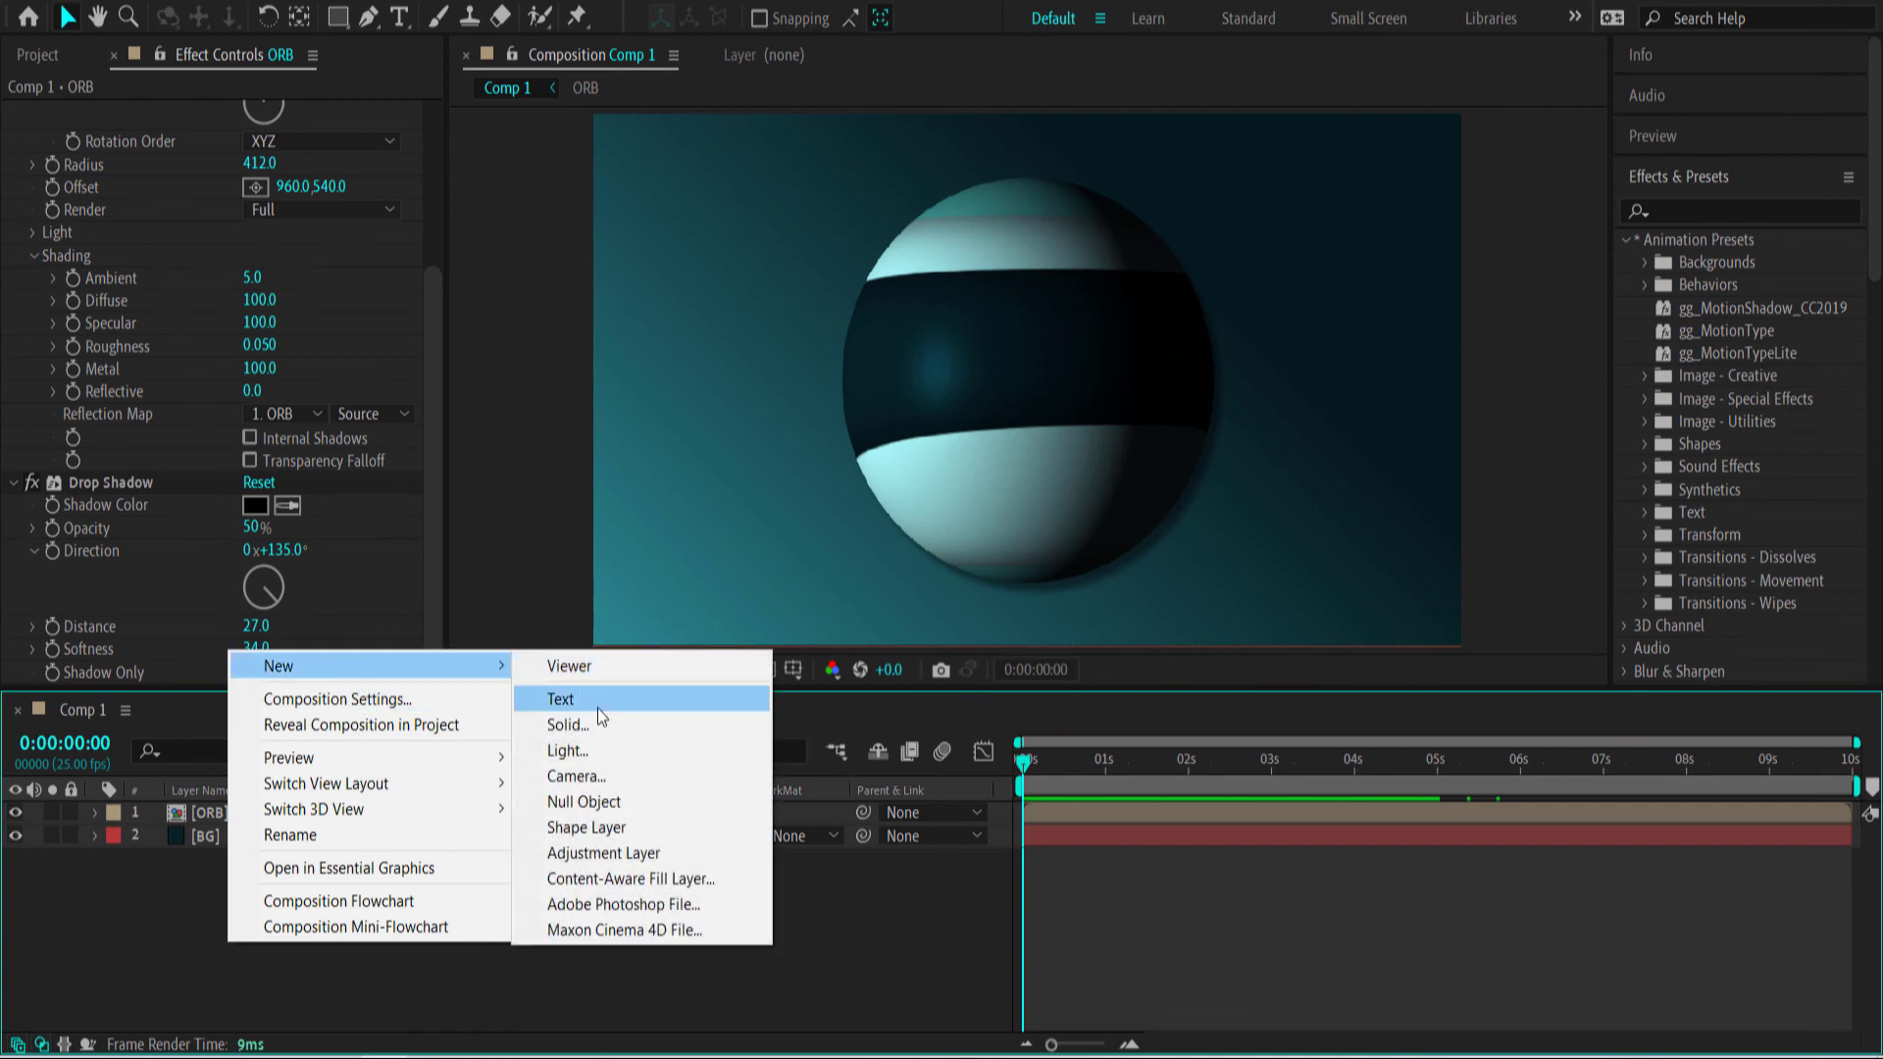
click(622, 852)
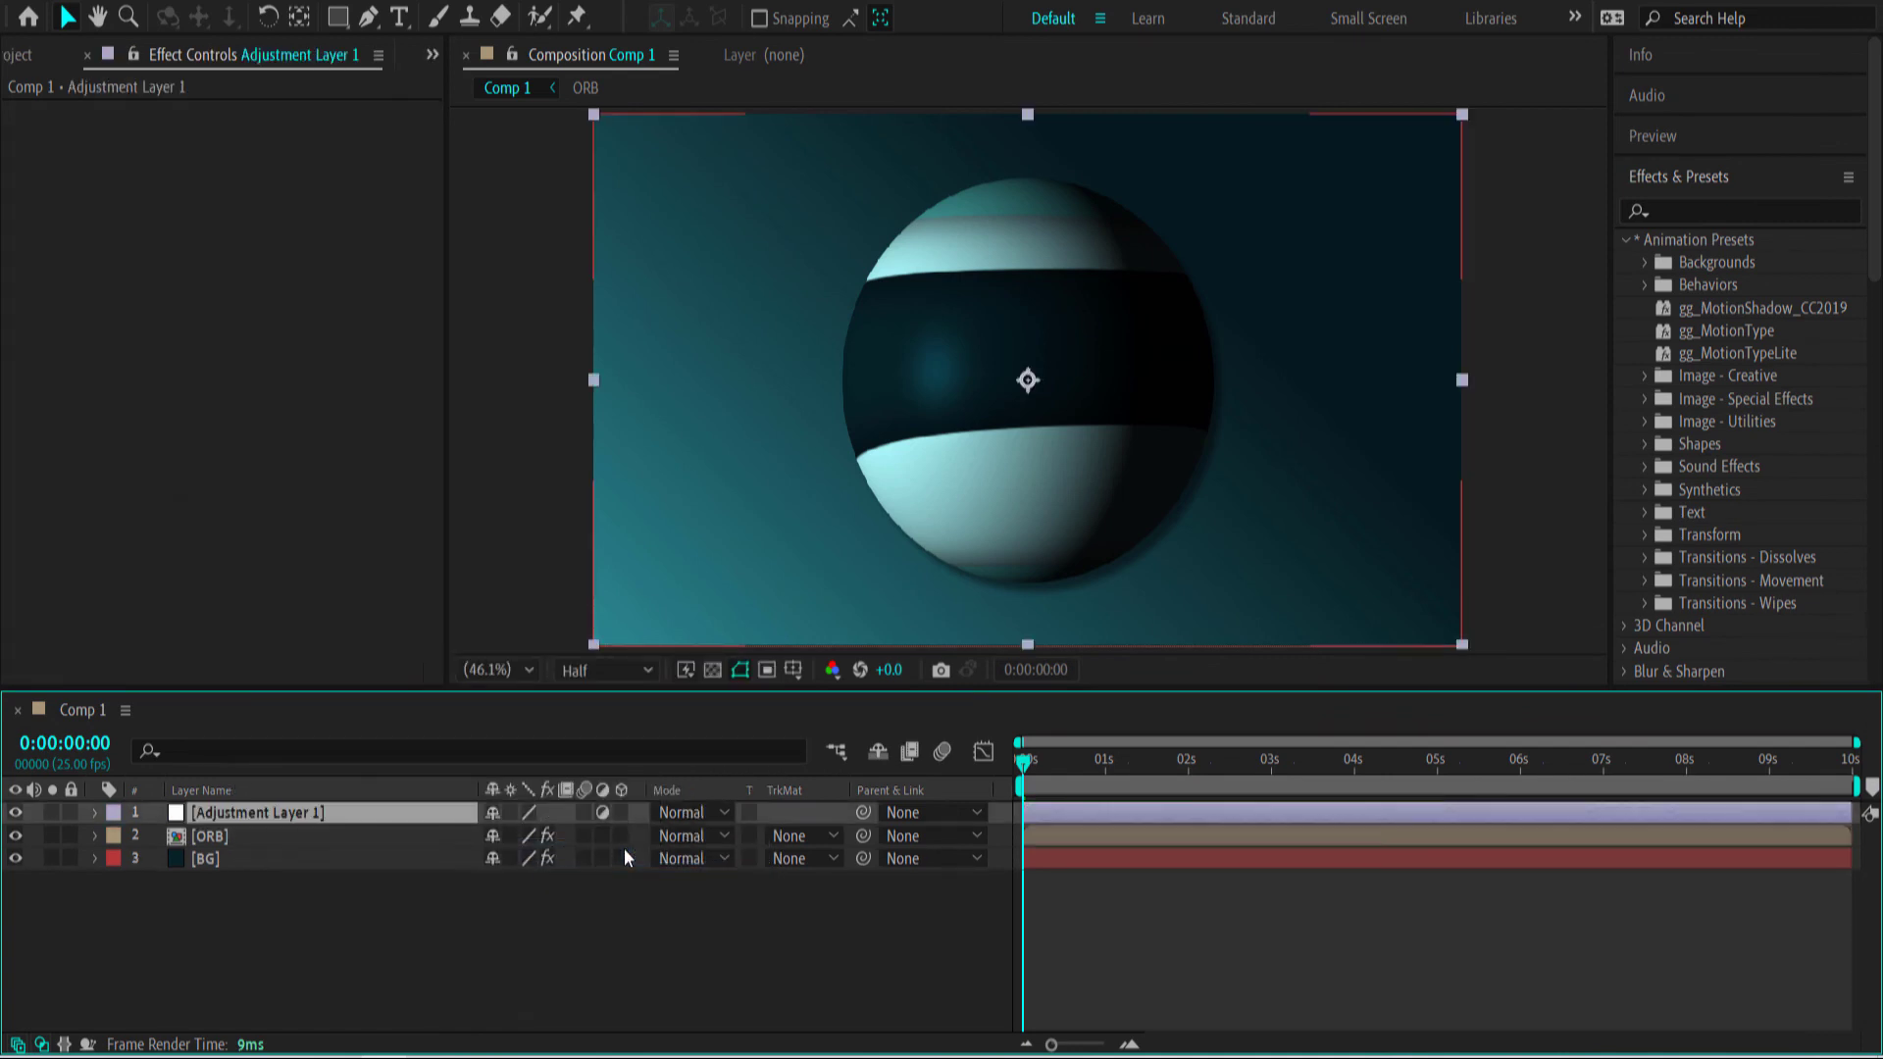
key(ctrl+space)
text(ois)
key(BackSpace)
key(BackSpace)
key(BackSpace)
text(noise)
key(Return)
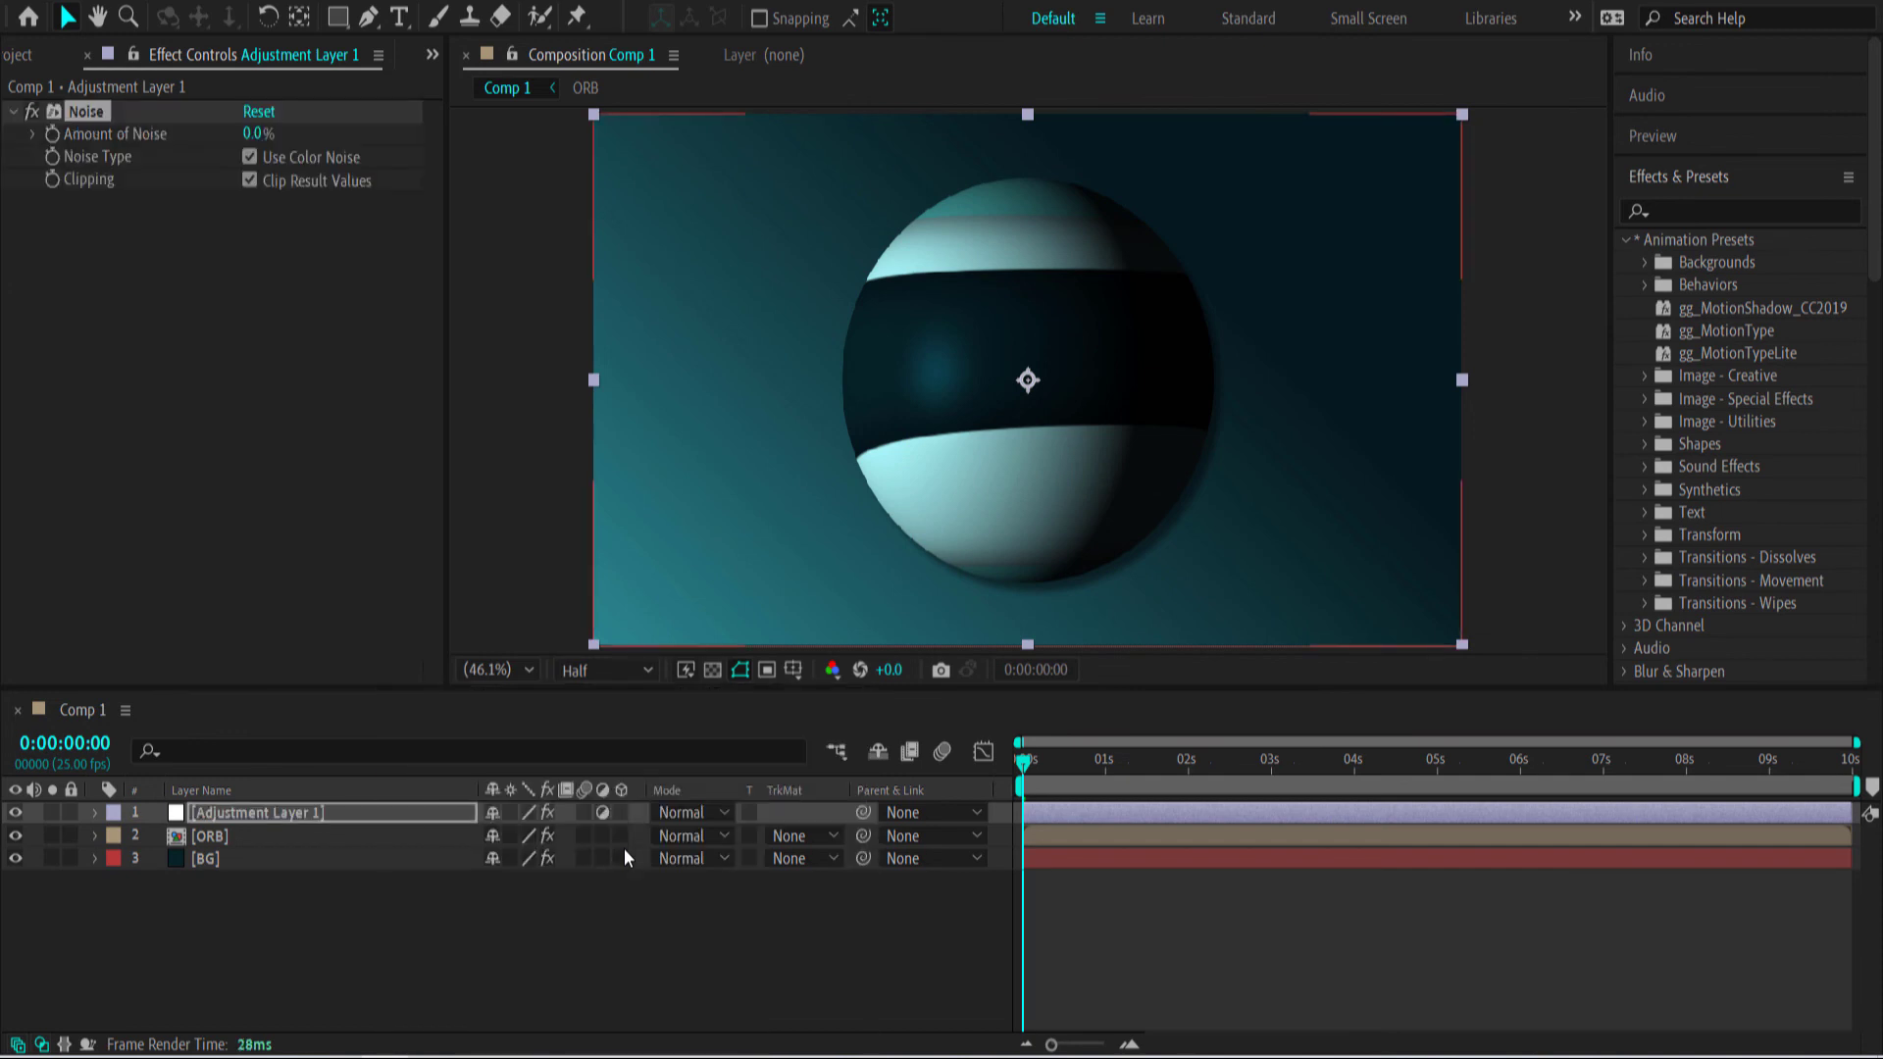
Set Amount of Noise to 10% and preview the playback to check the grain.
click(255, 137)
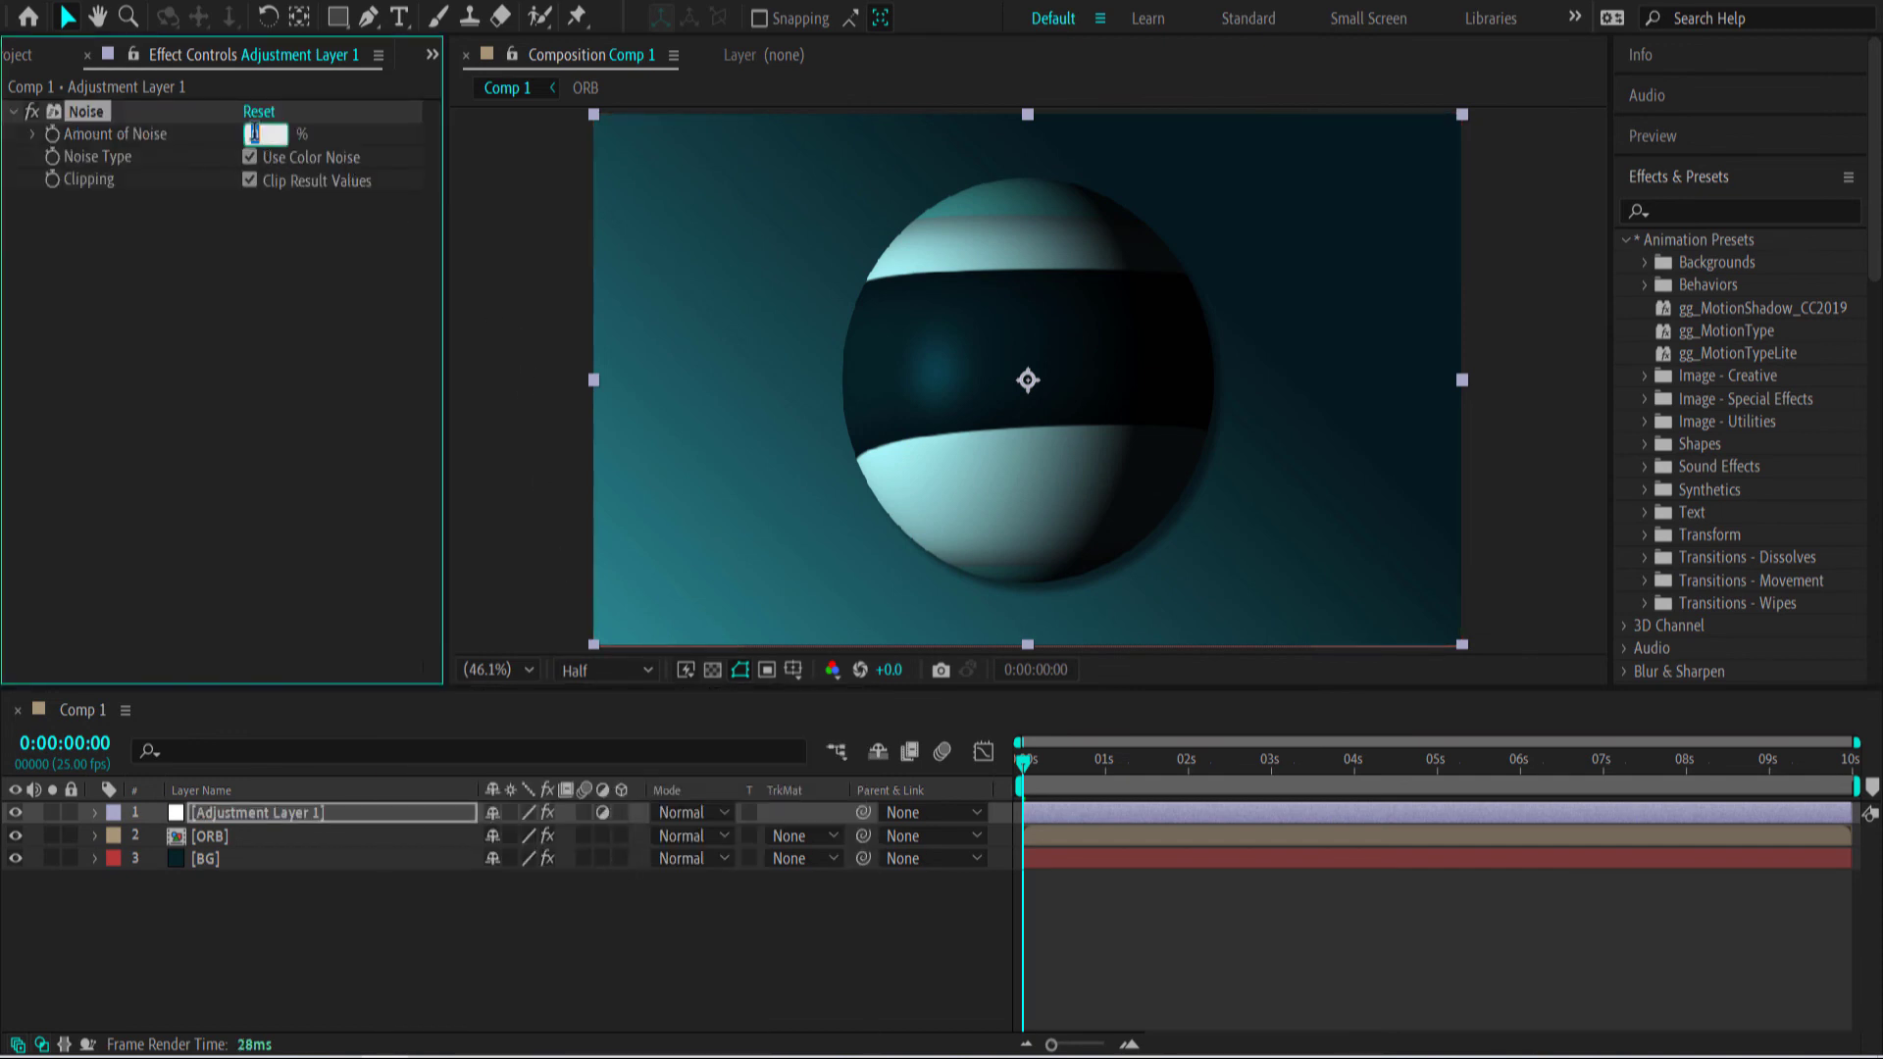
text(10)
key(Return)
key(space)
click(1366, 818)
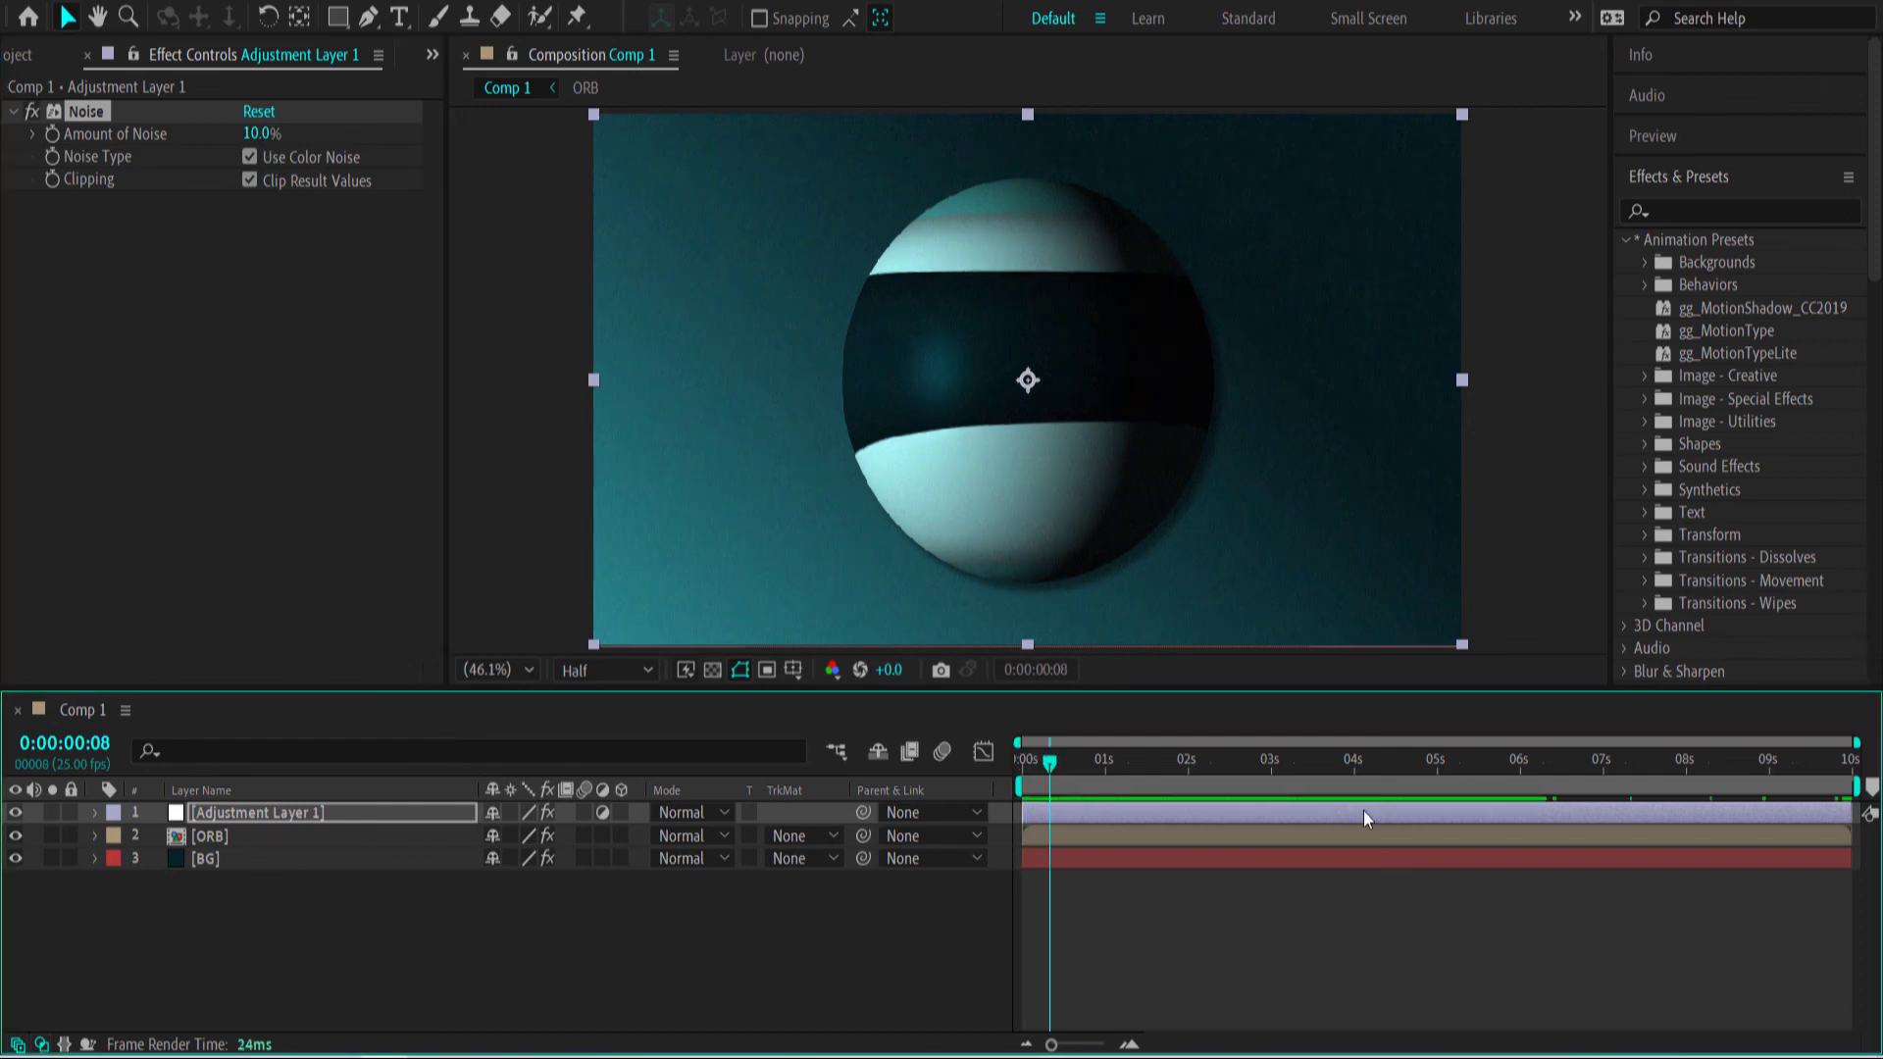